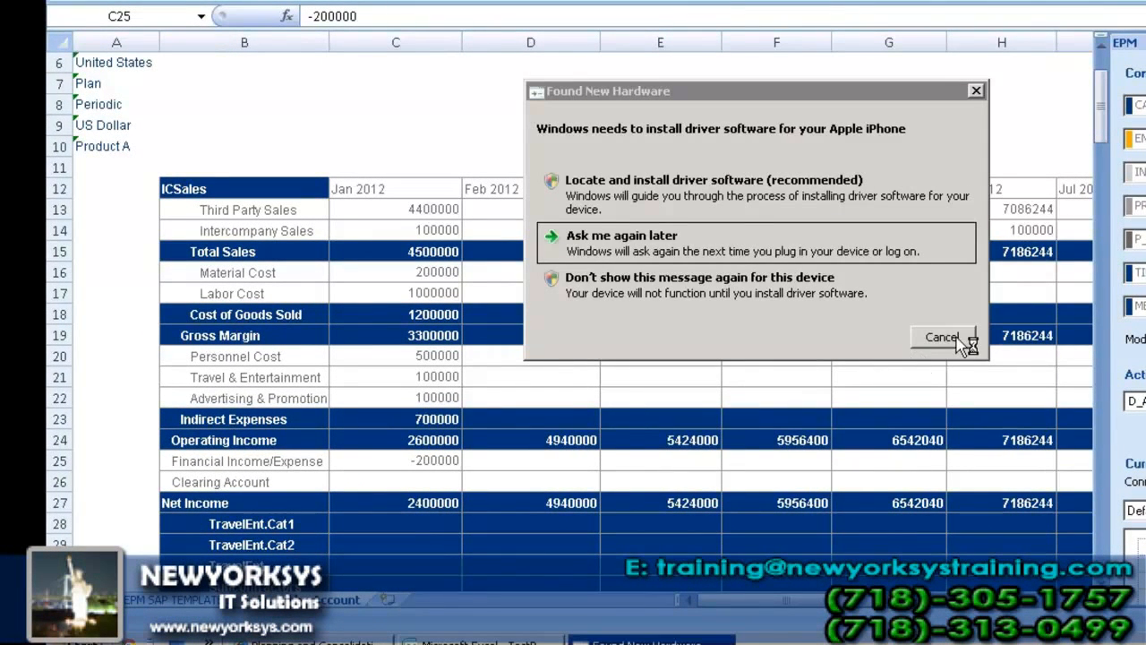
Step: Dismiss the iPhone driver installation prompt and open the worksheet holding the EPM formatting settings
click(957, 342)
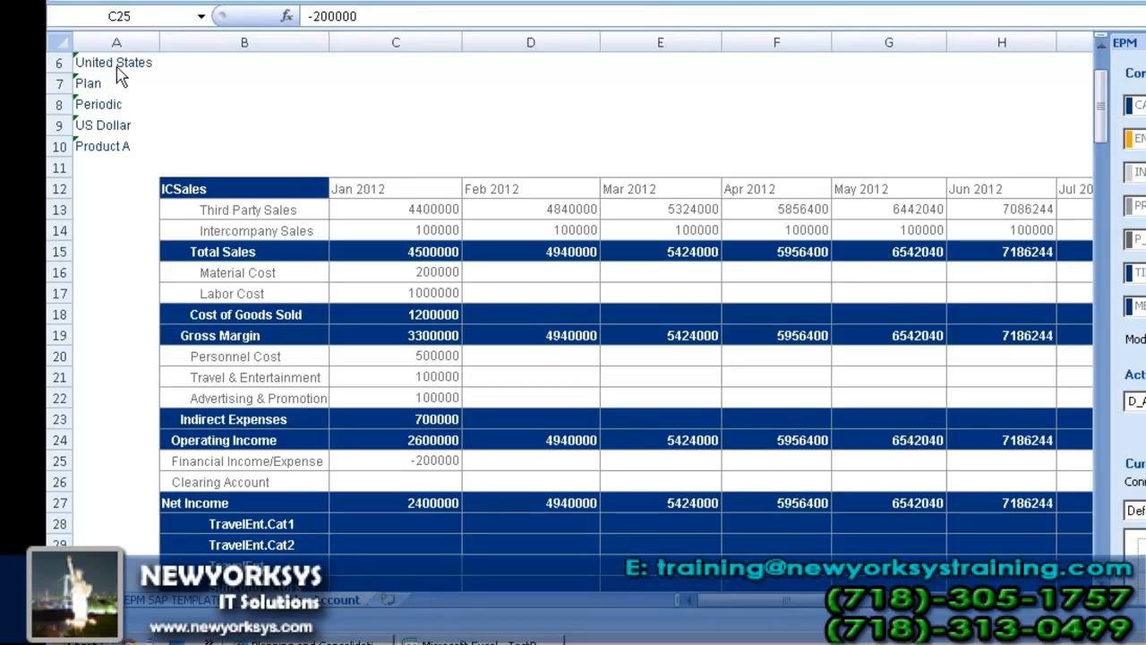
click(201, 605)
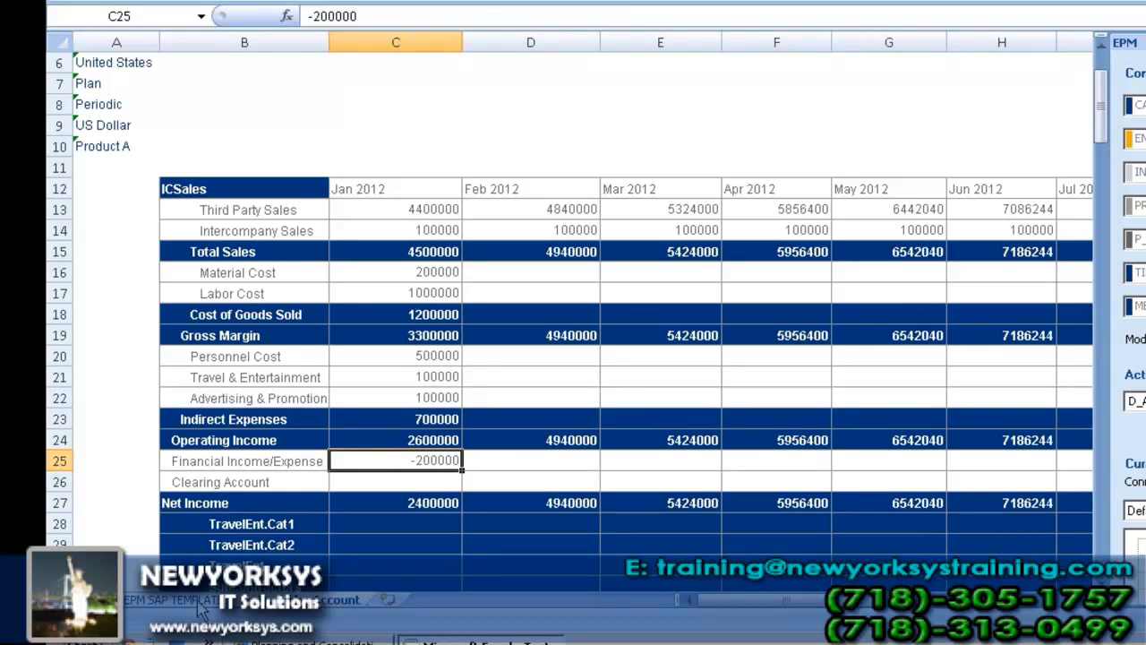
click(201, 604)
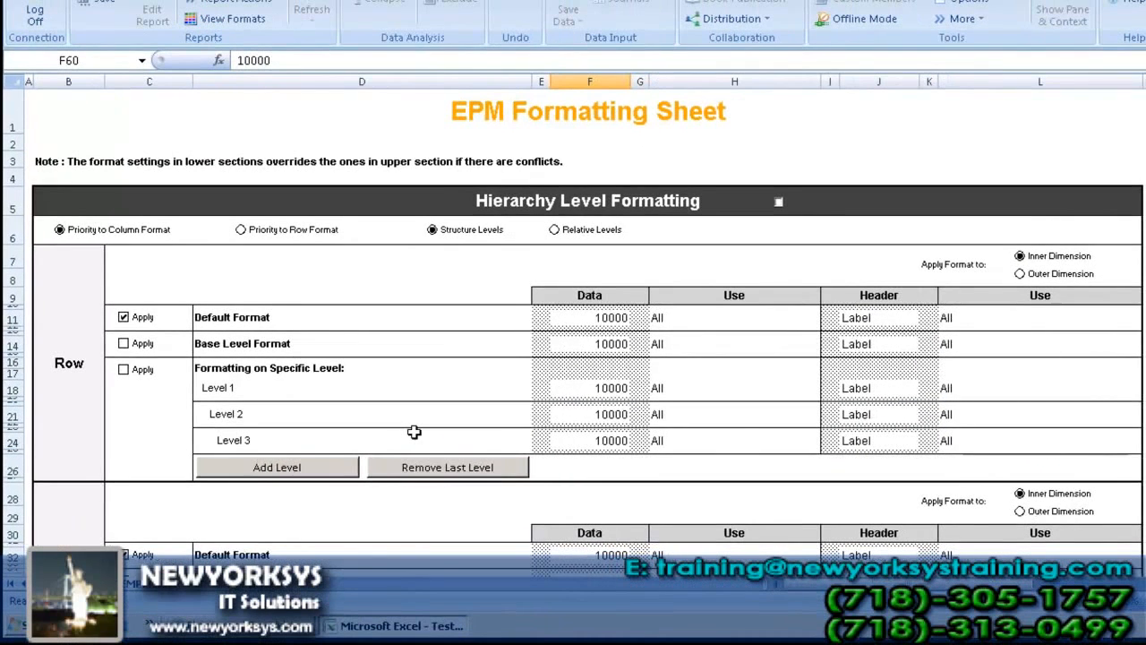
Step: Examine the hierarchy level, dimension member/property, and row and column banding sections of the EPM Formatting Sheet
scroll(574, 331, down, 5)
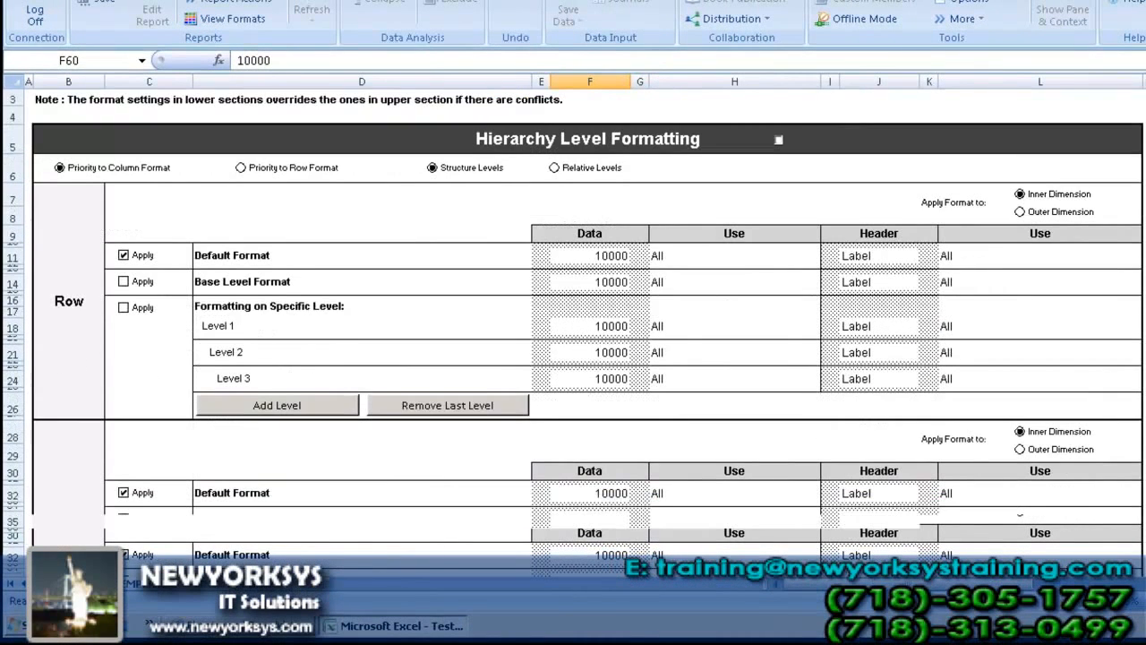
scroll(573, 331, down, 5)
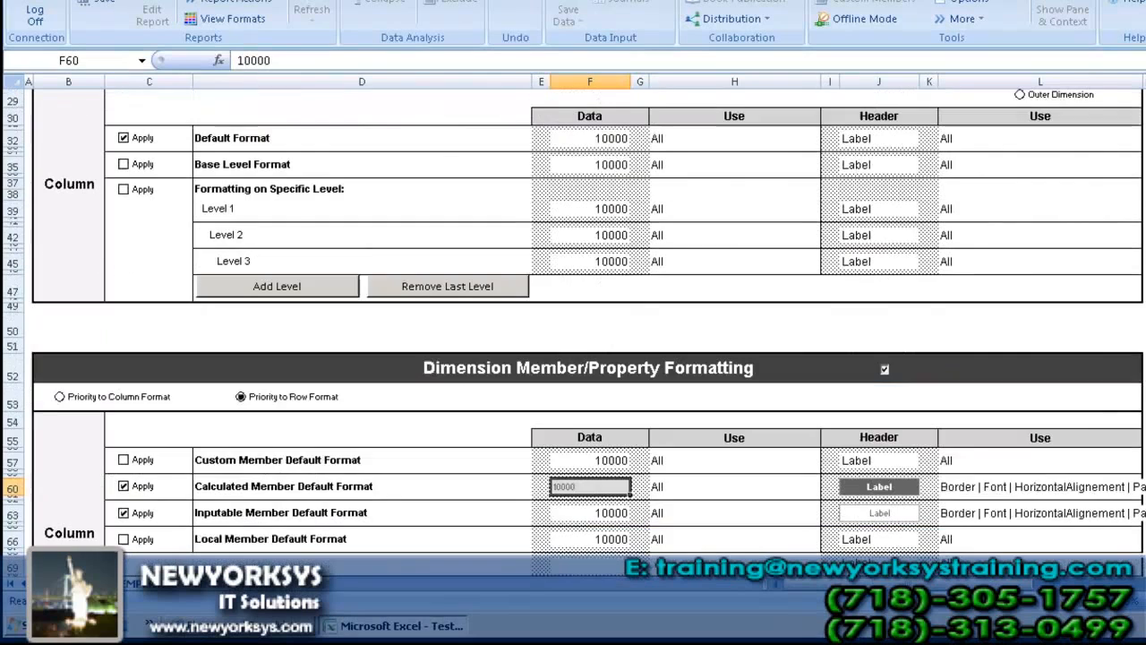
scroll(573, 331, down, 2)
scroll(573, 331, down, 1)
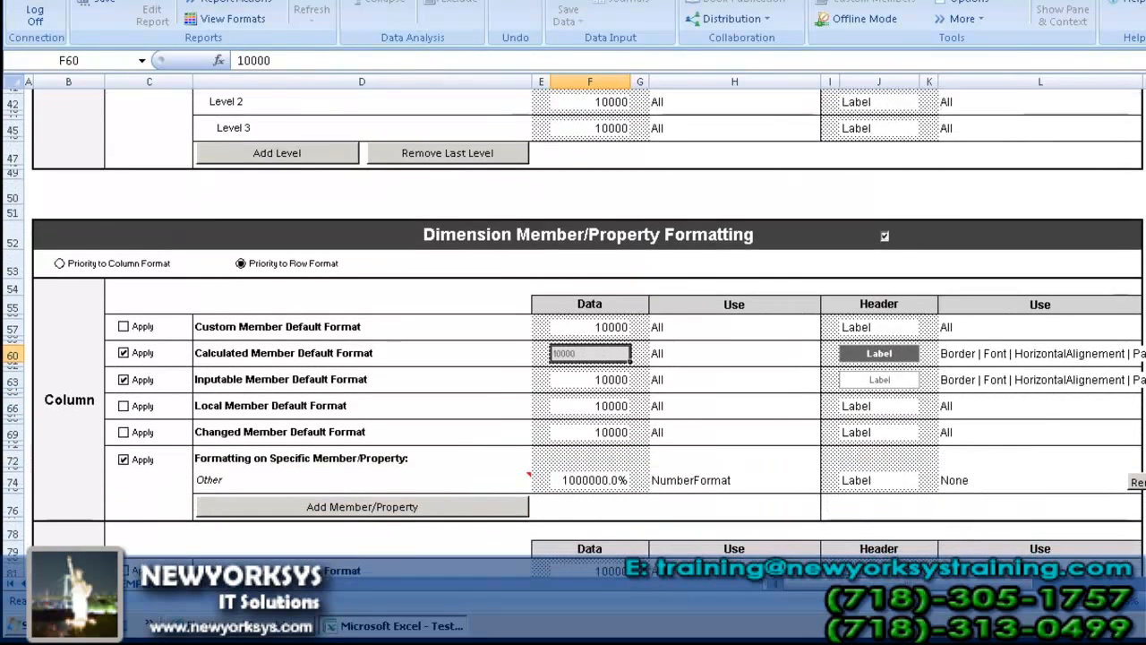
scroll(573, 331, down, 1)
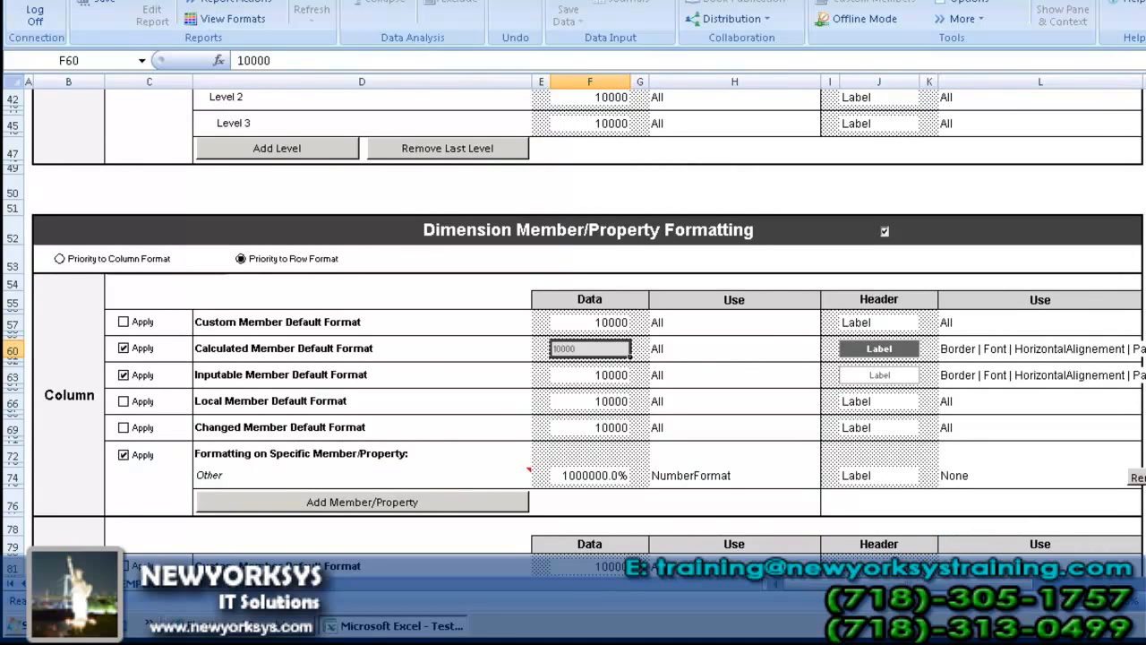
scroll(573, 331, down, 3)
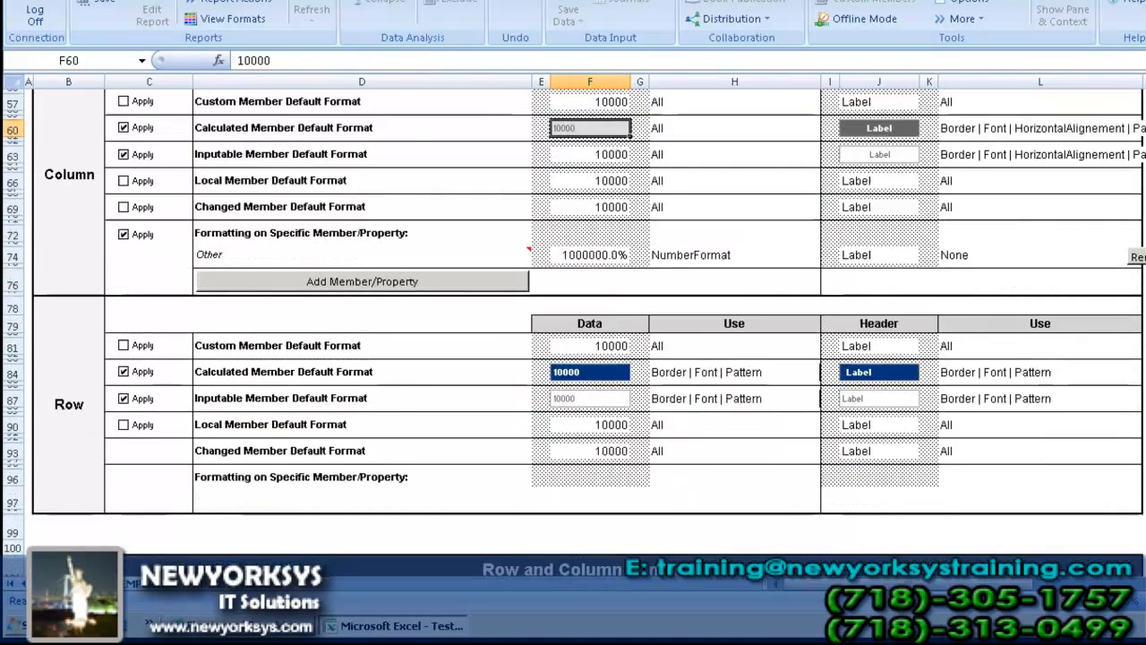
scroll(573, 313, down, 1)
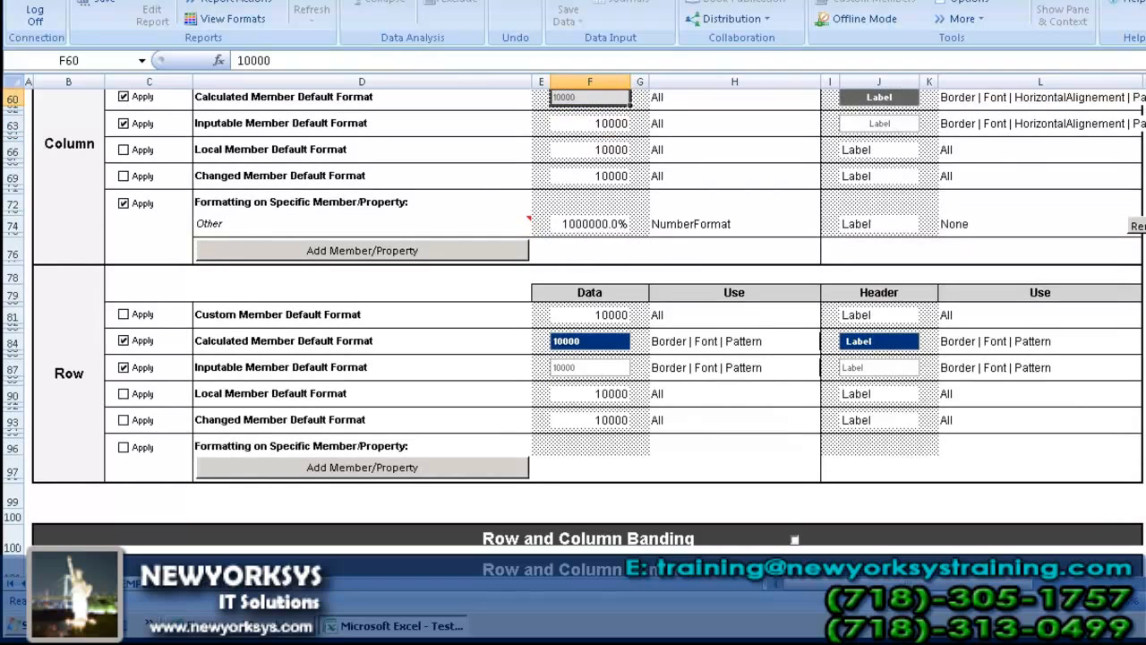
scroll(573, 331, down, 3)
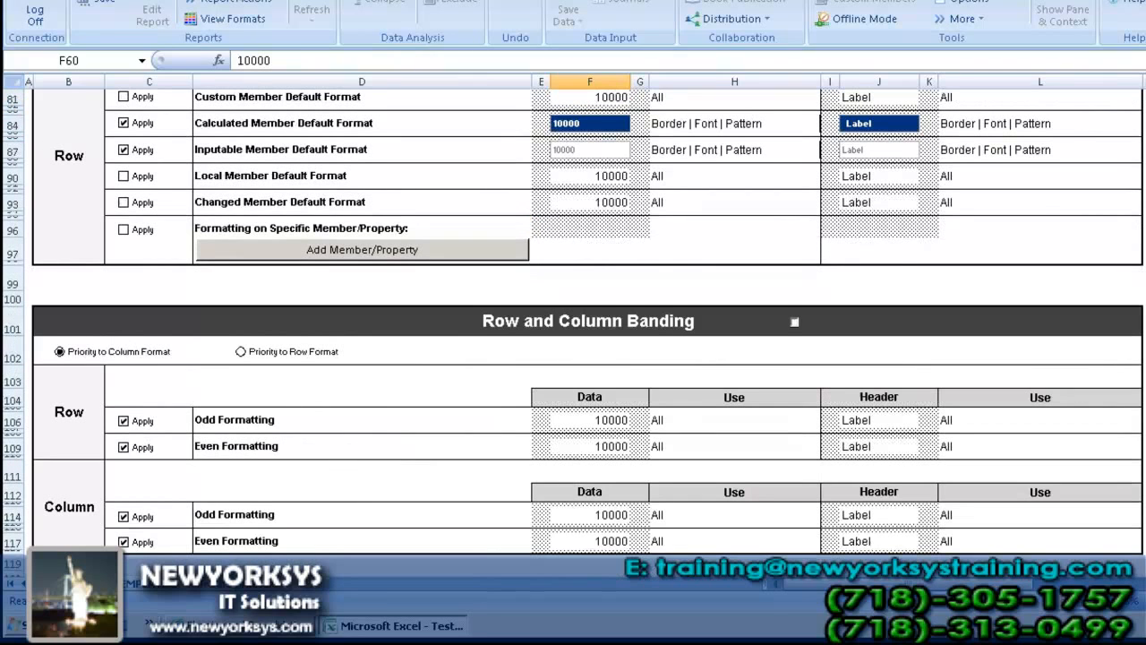
scroll(573, 322, up, 1)
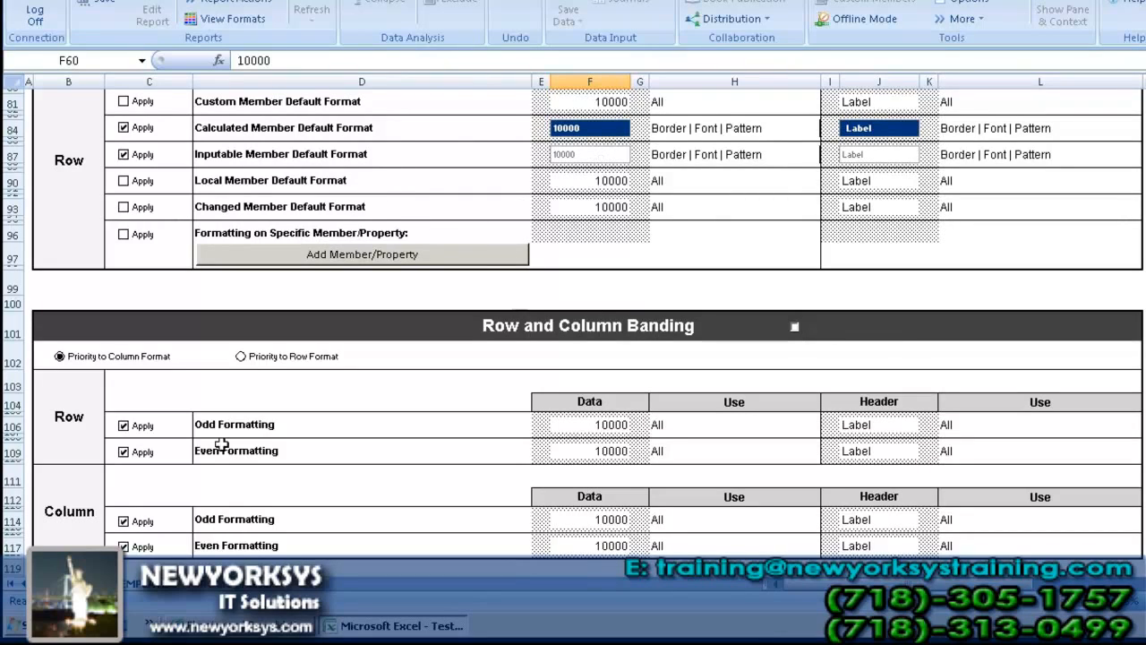
Step: Return to the report sheet and view the planning functions available for the Jan 2012 Third Party Sales cell
click(88, 583)
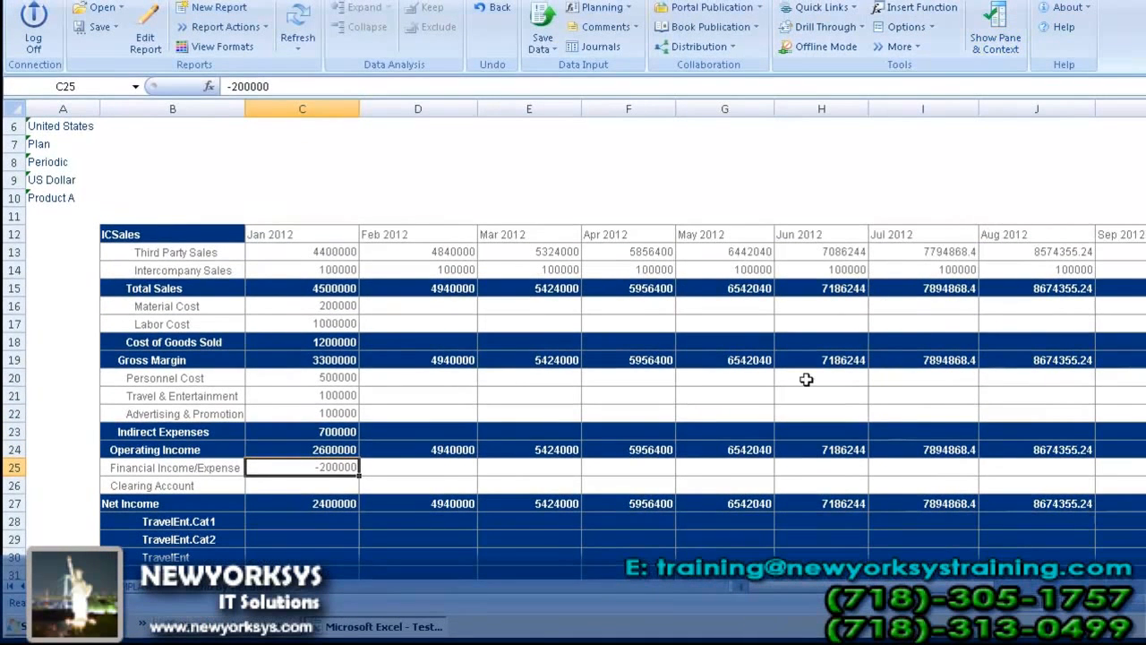
click(329, 253)
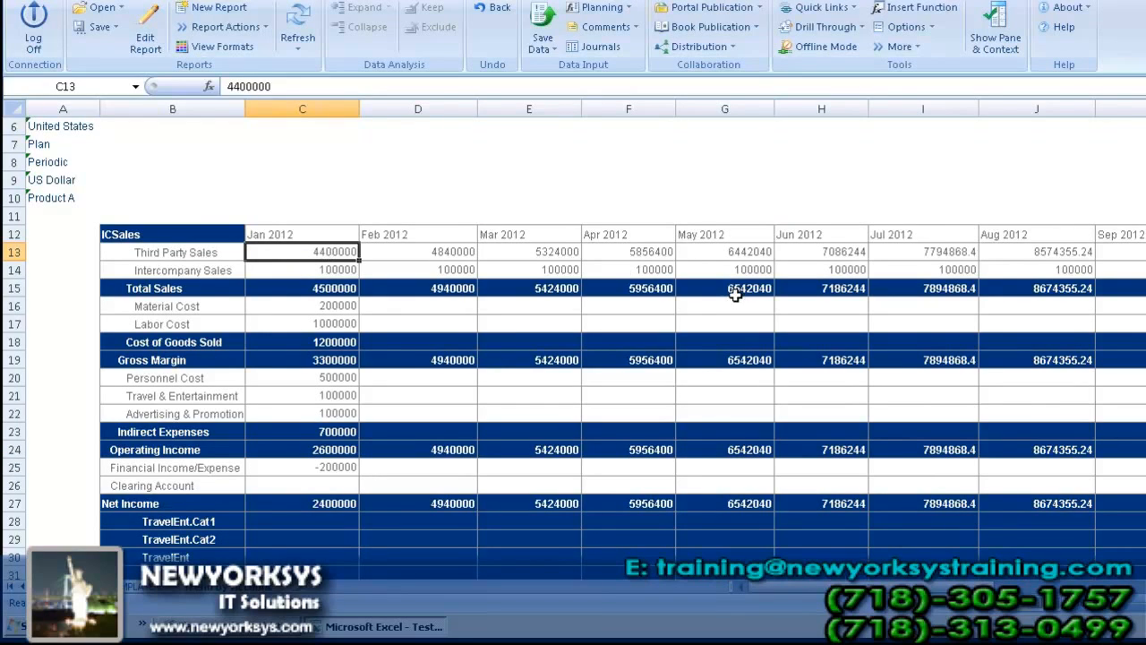
click(631, 8)
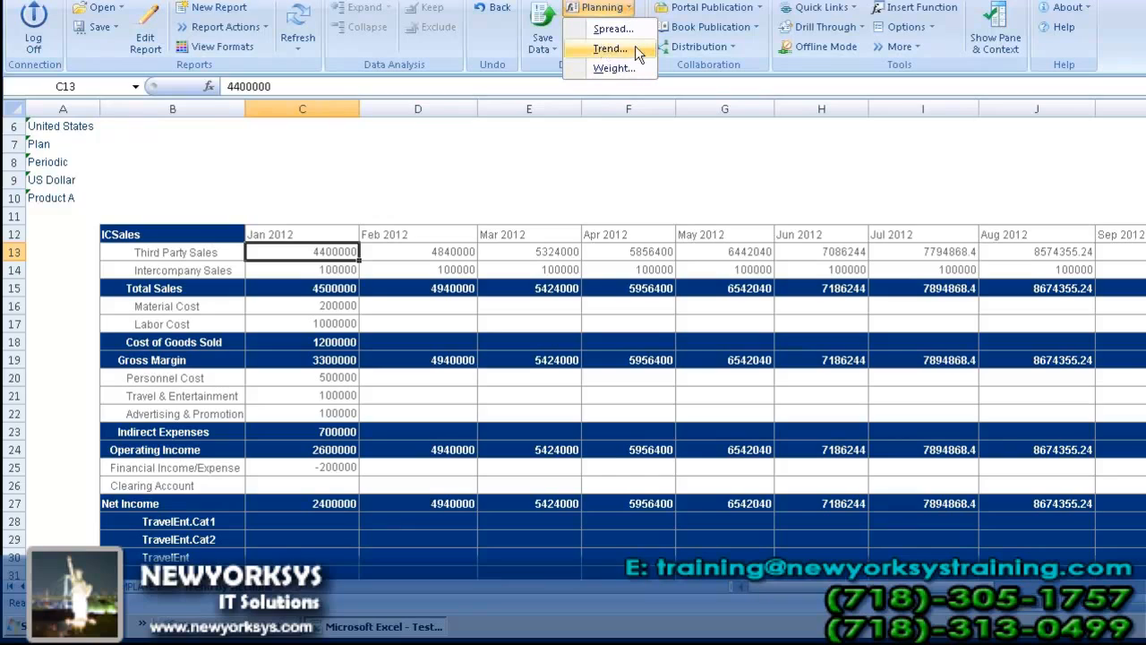
click(323, 254)
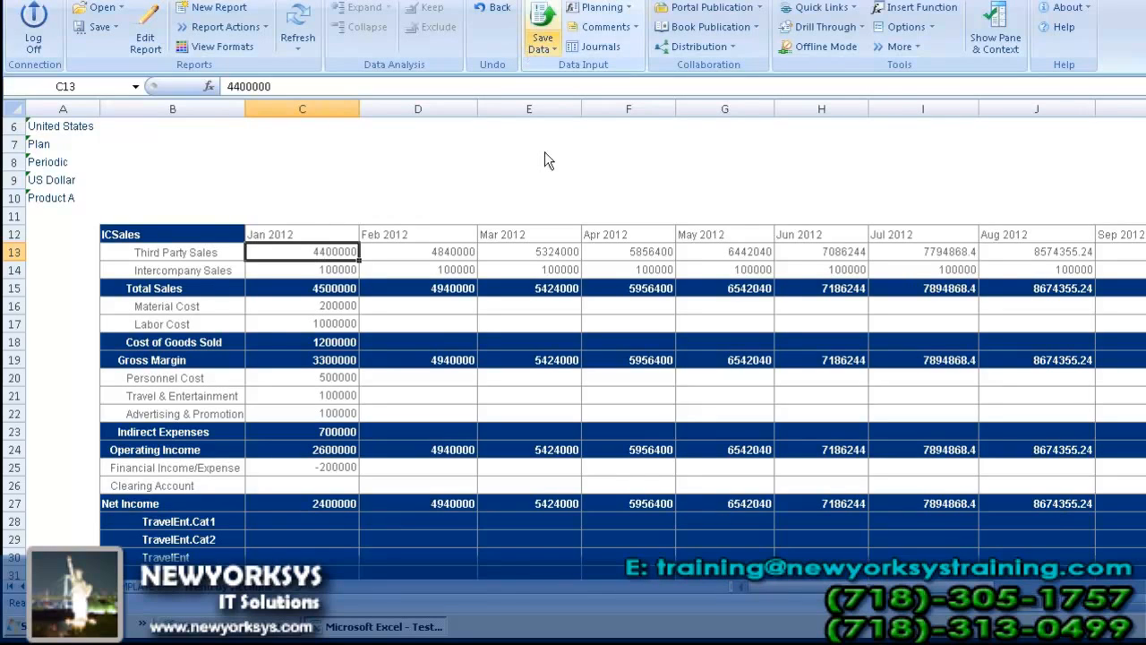
click(44, 144)
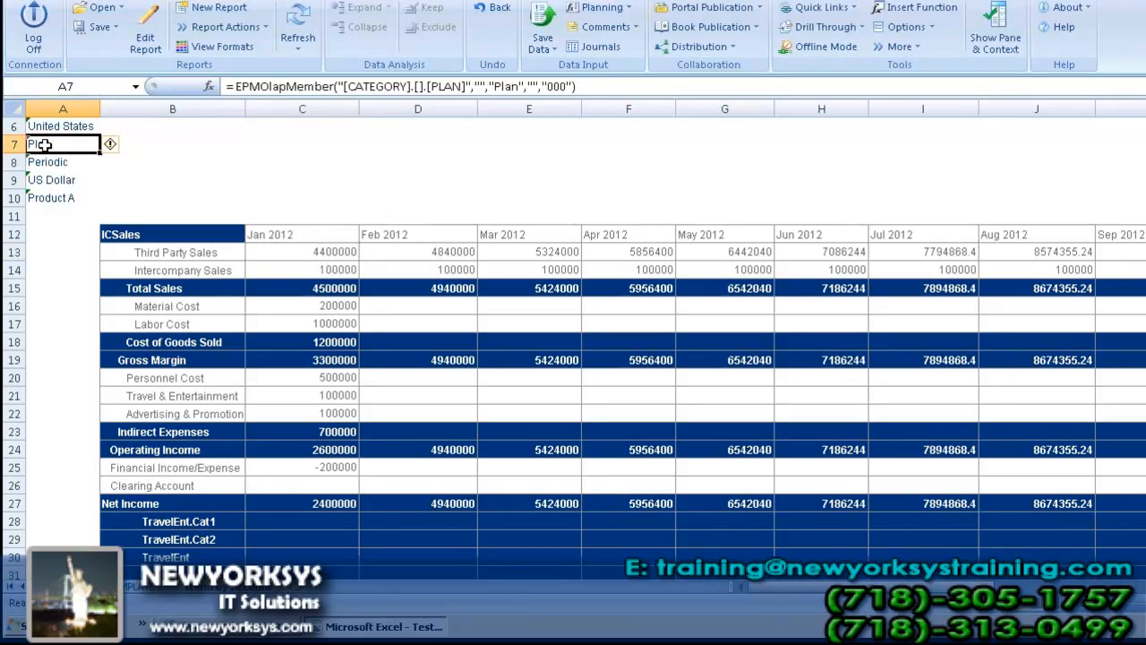
double_click(44, 144)
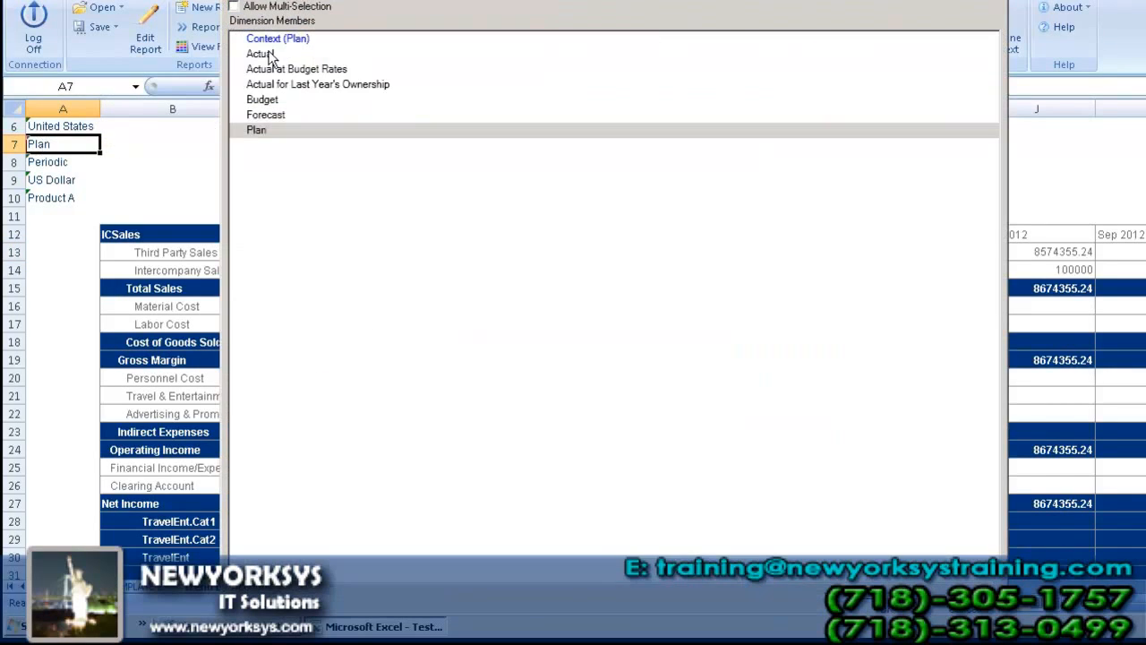
click(271, 56)
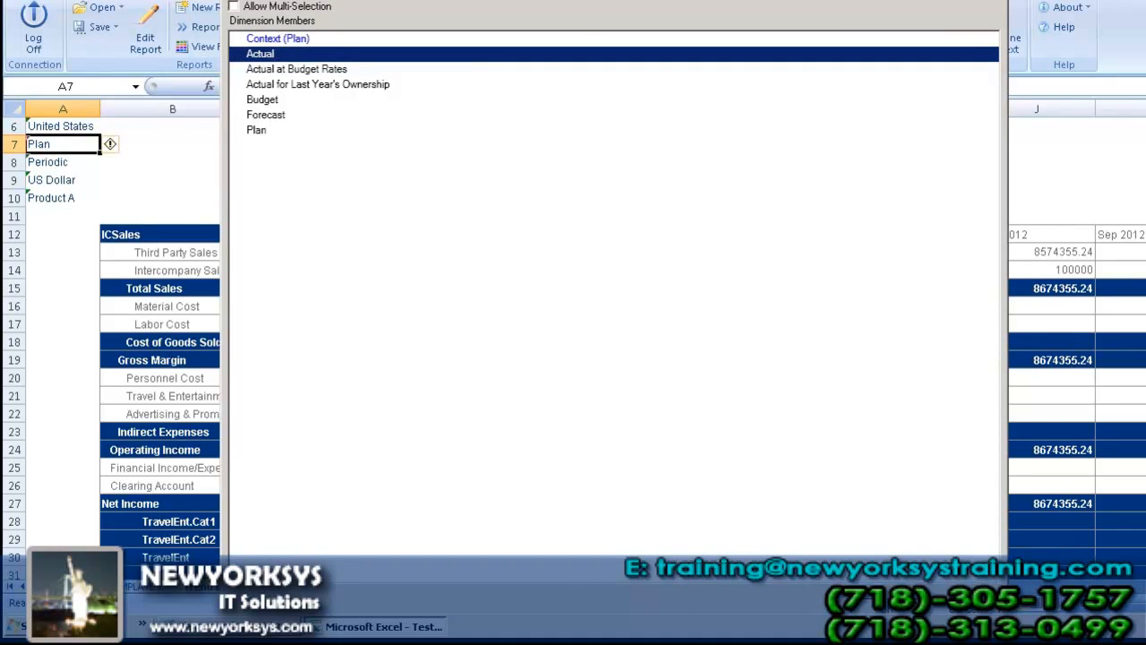
click(996, 2)
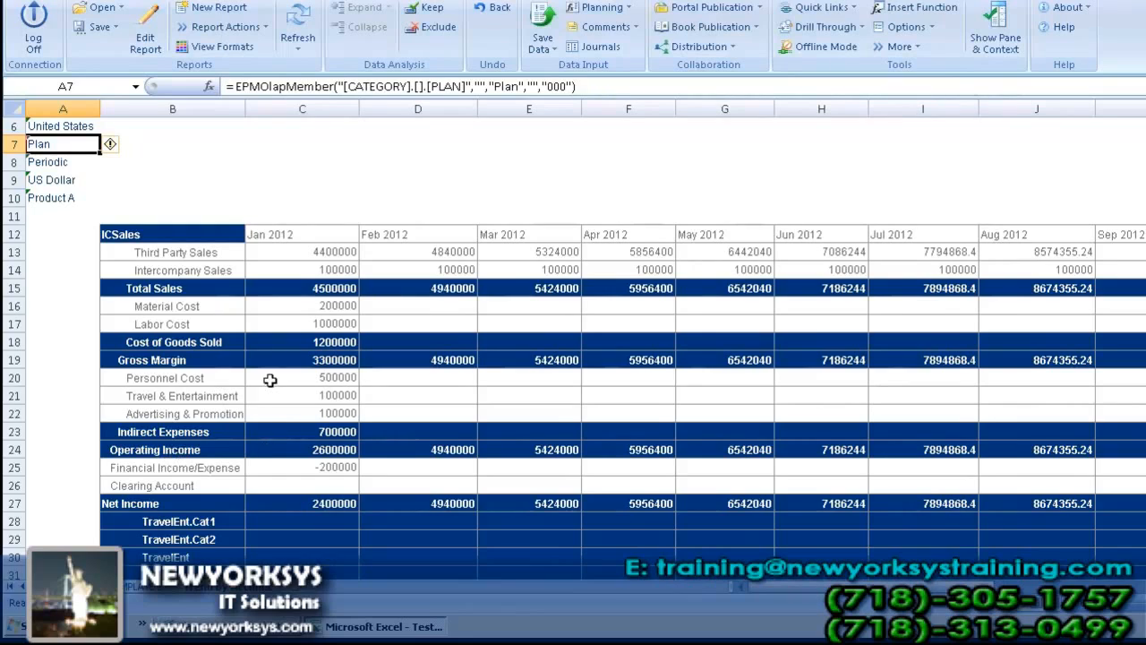
Step: Switch the report's category member in cell A7 to Actual
double_click(66, 146)
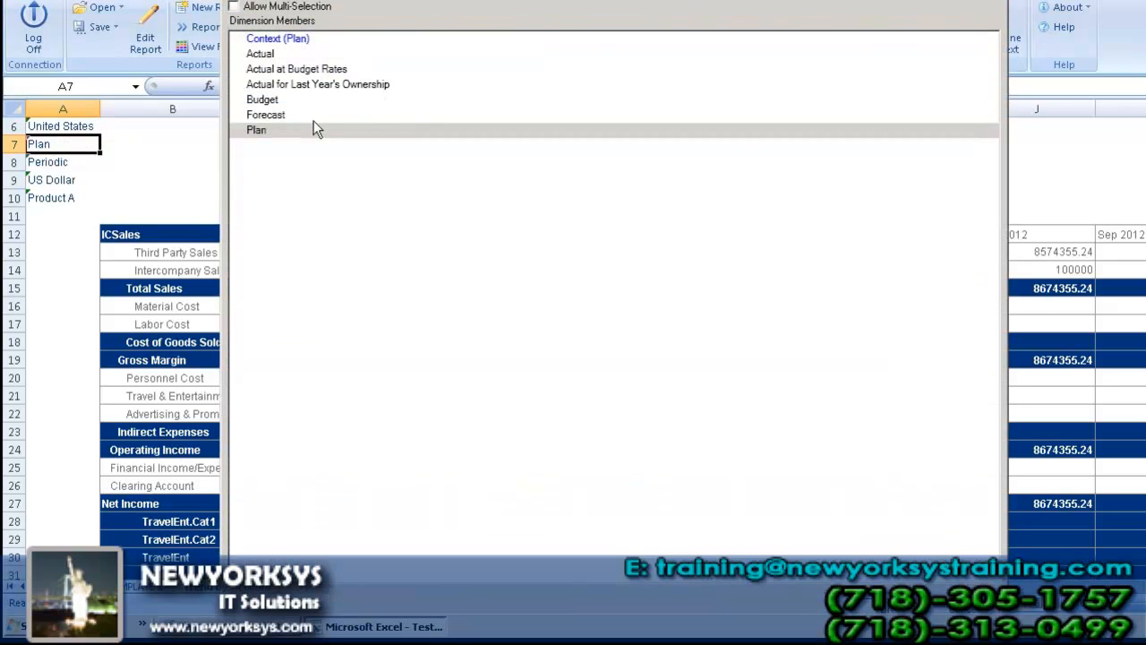
click(271, 56)
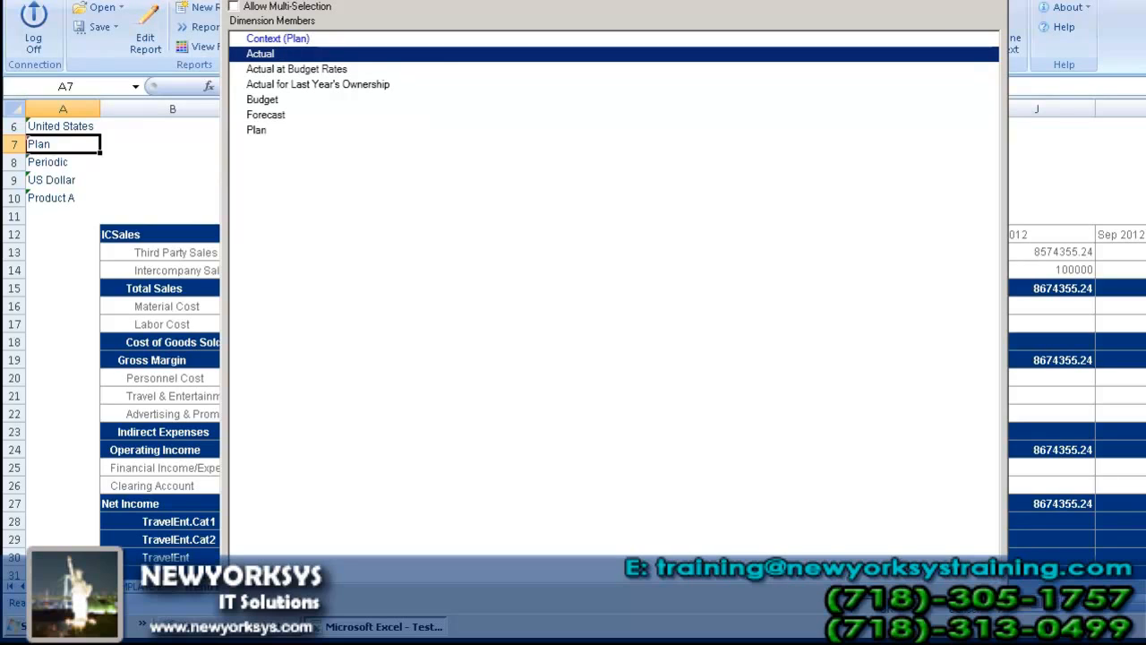
click(885, 609)
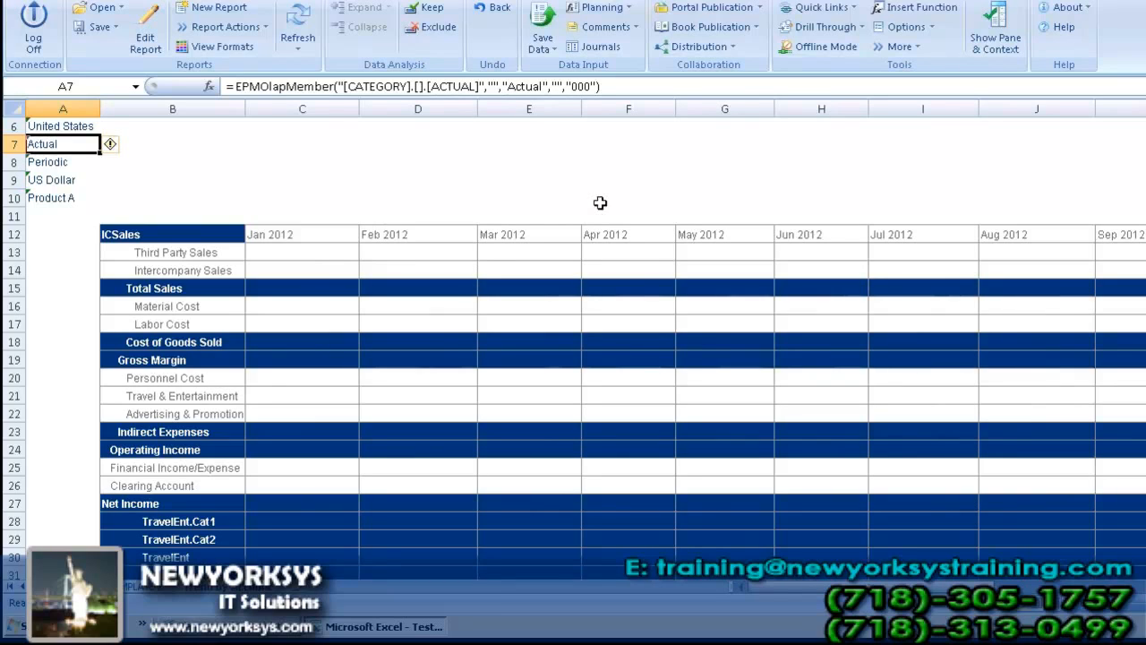
Step: Enter the Jan 2012 sales actuals: 4000000 for Third Party Sales and 1000000 for Intercompany Sales
click(318, 252)
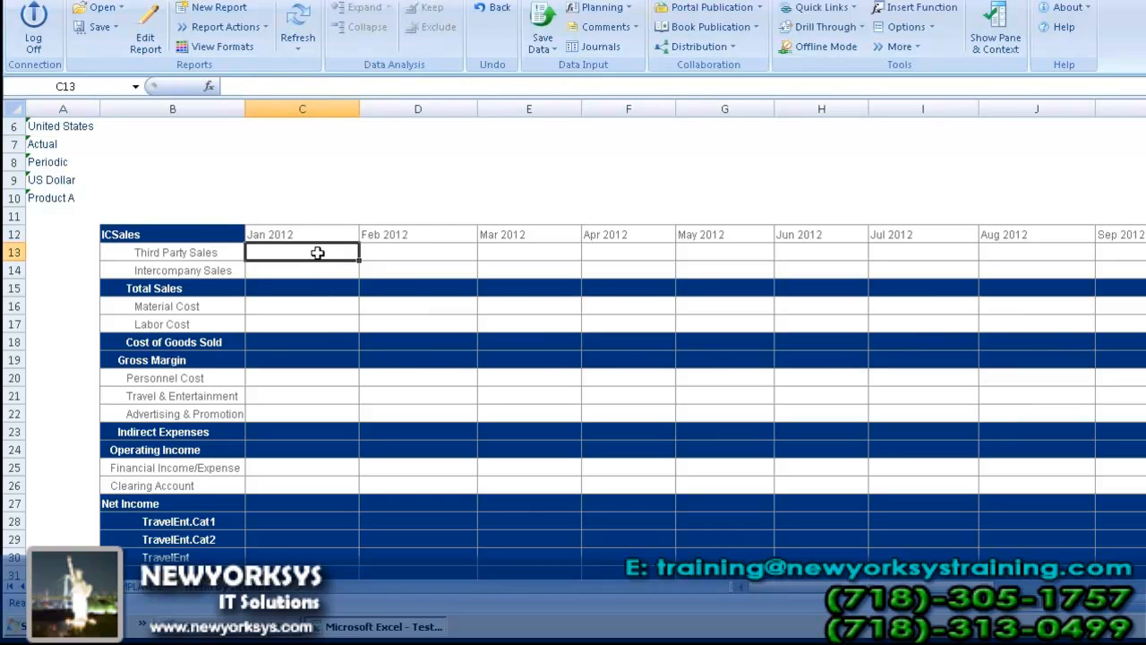
text(40)
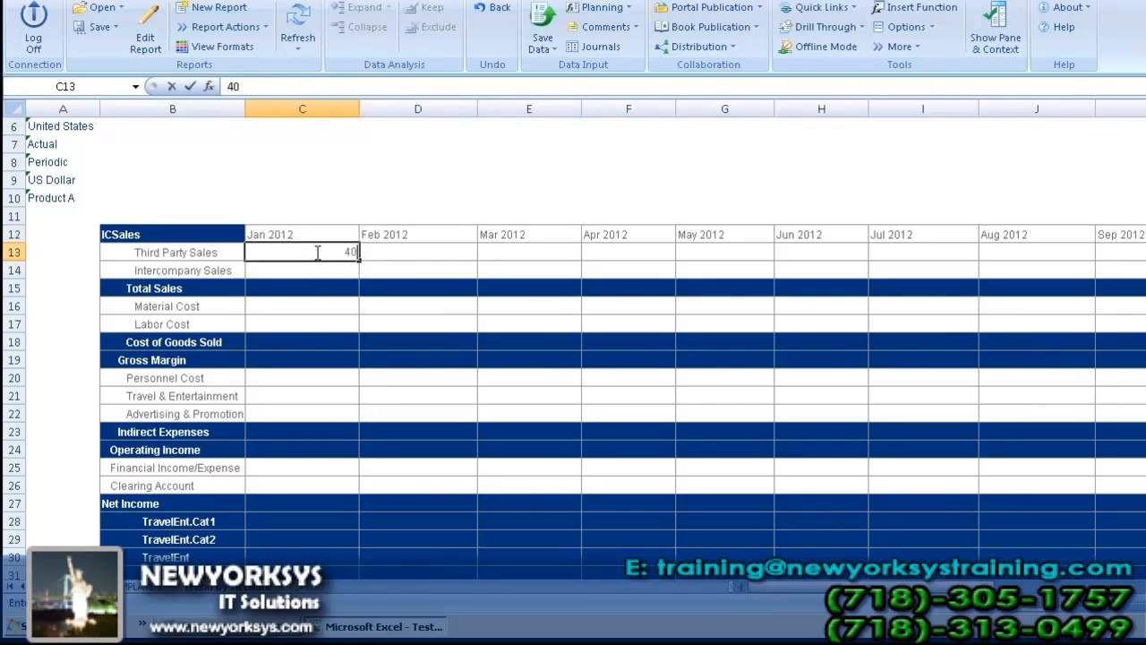
text(00000)
click(330, 271)
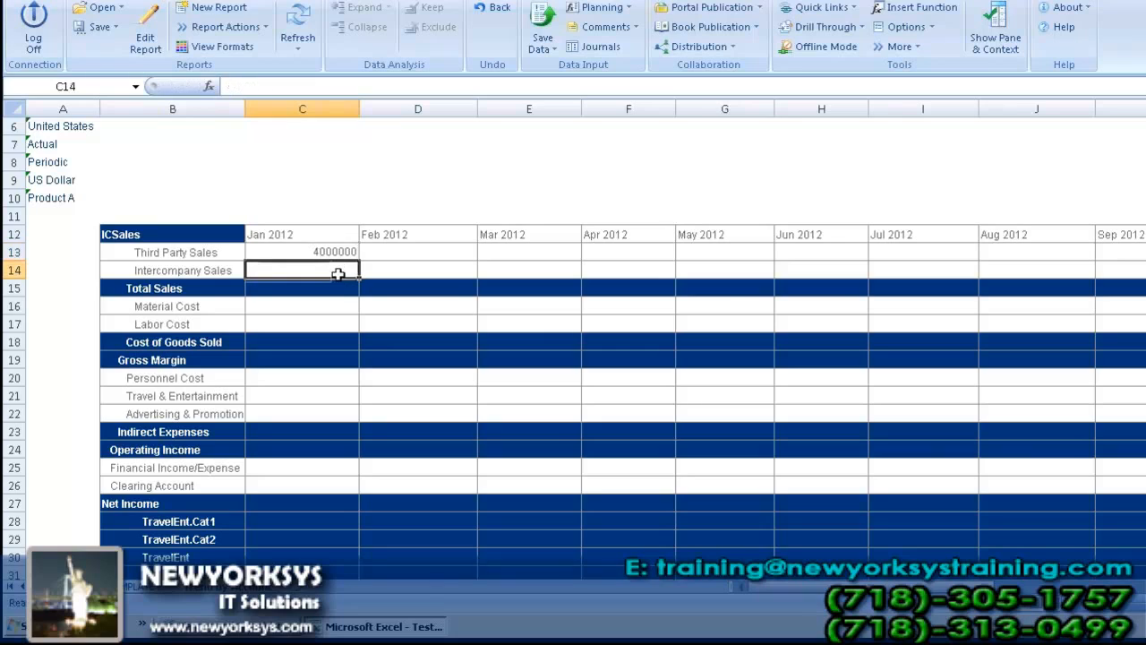
text(1000000)
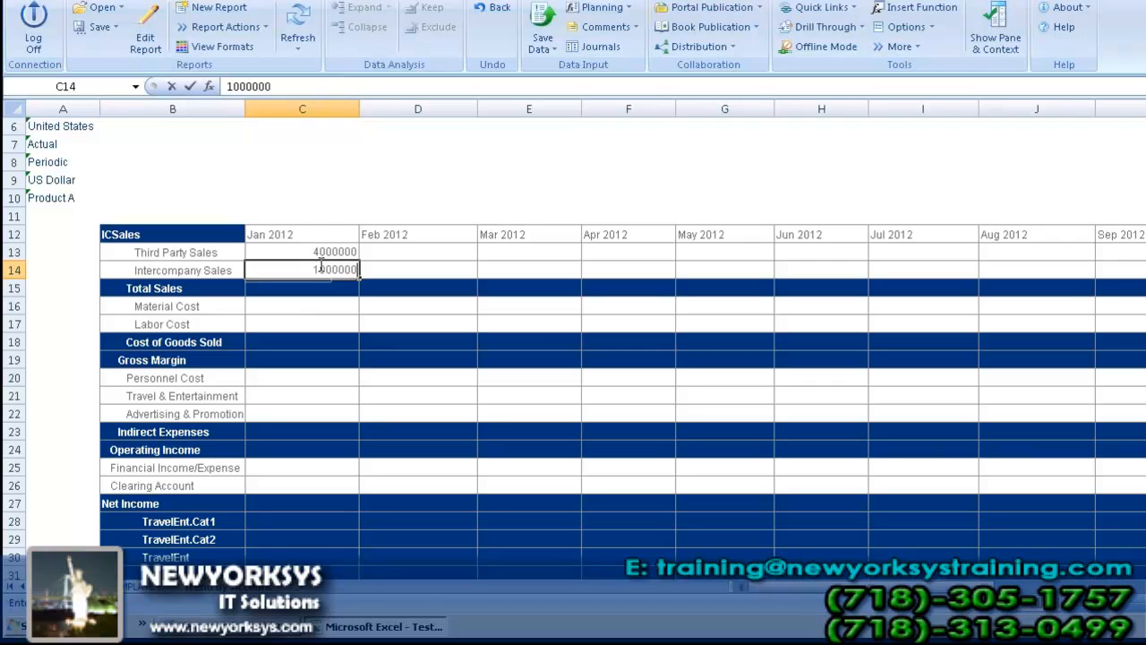
Step: Enter the Jan 2012 cost actuals: 200000 for Material Cost and 500000 for Labor Cost
click(330, 307)
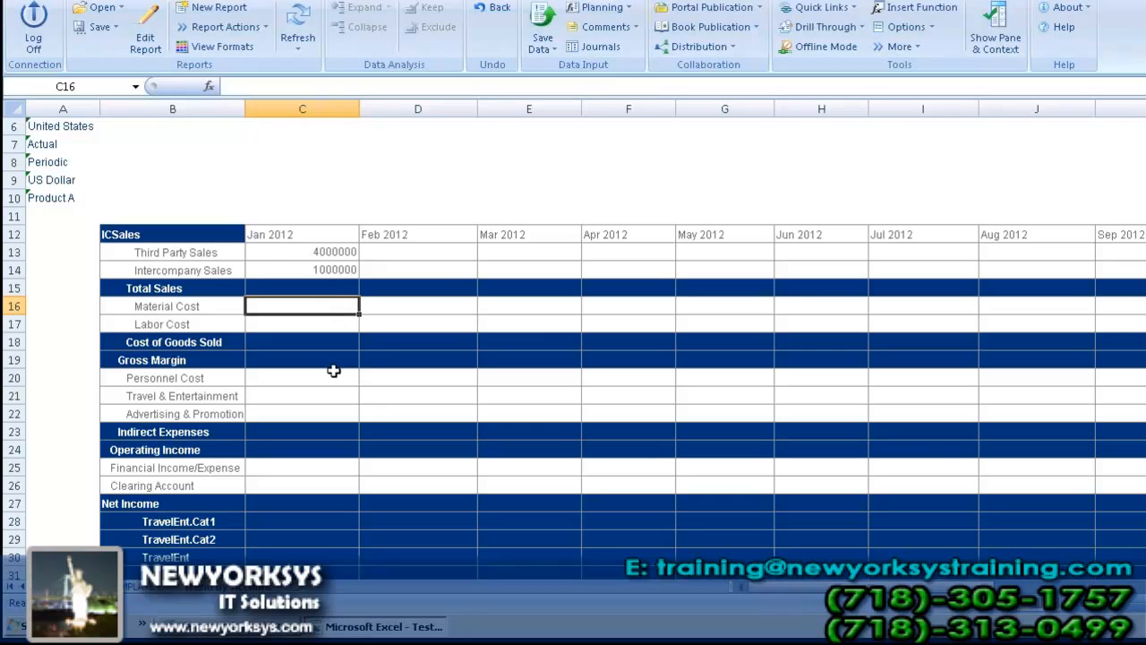
text(20000)
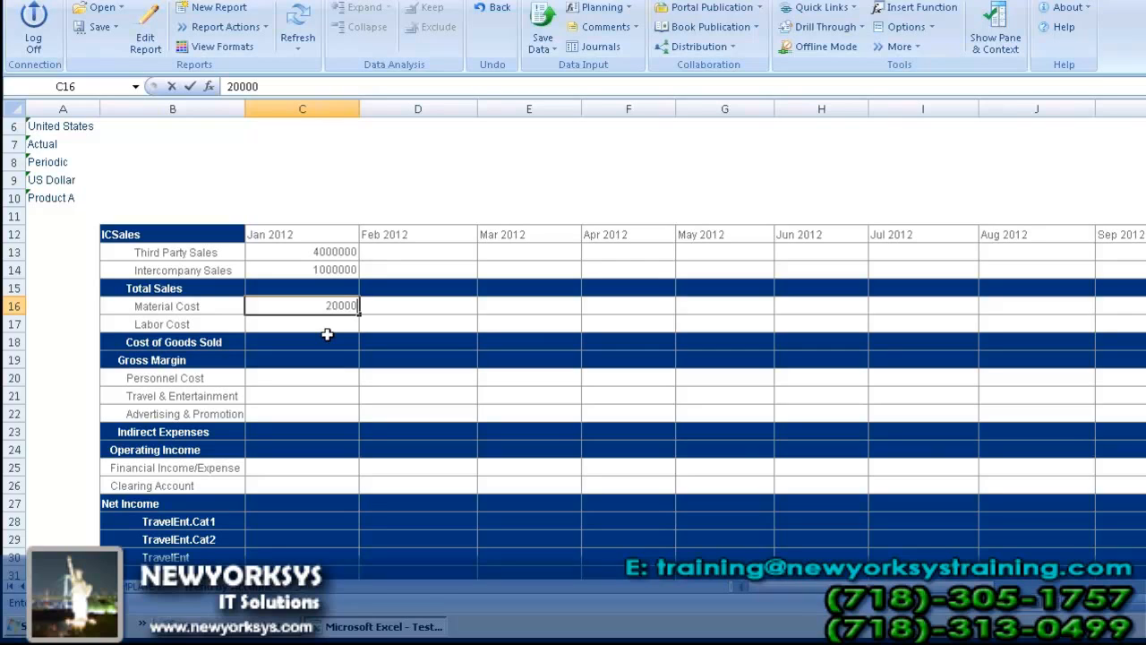
text(0)
key(Return)
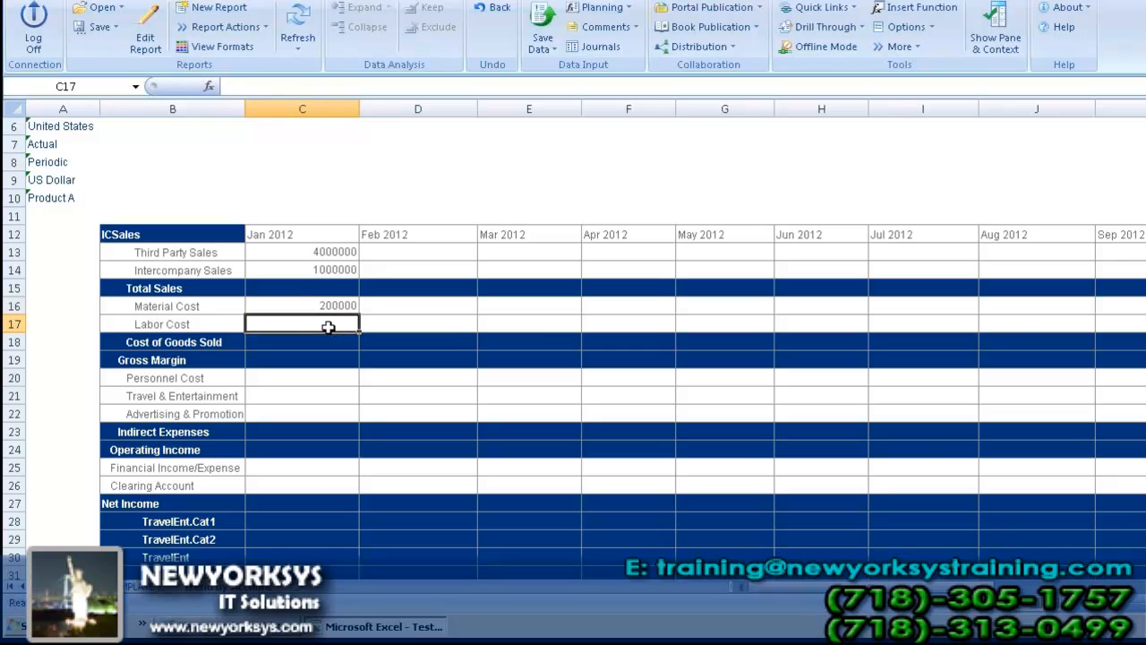
text(500)
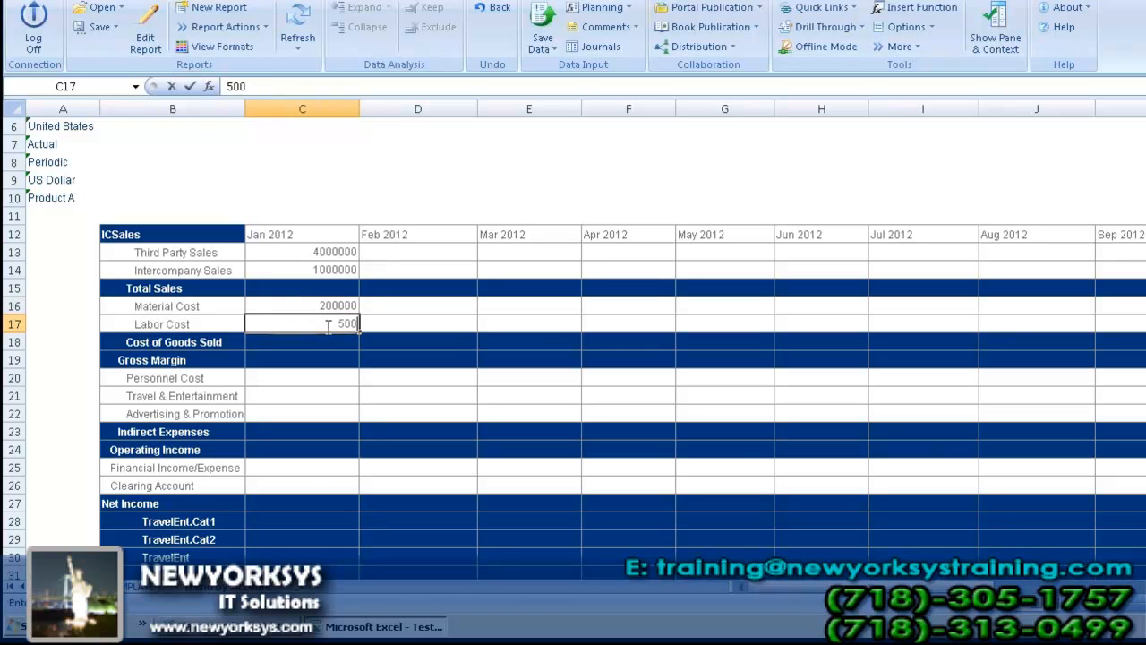
text(000)
Step: Enter 100000 as the Jan 2012 Personnel Cost
click(321, 378)
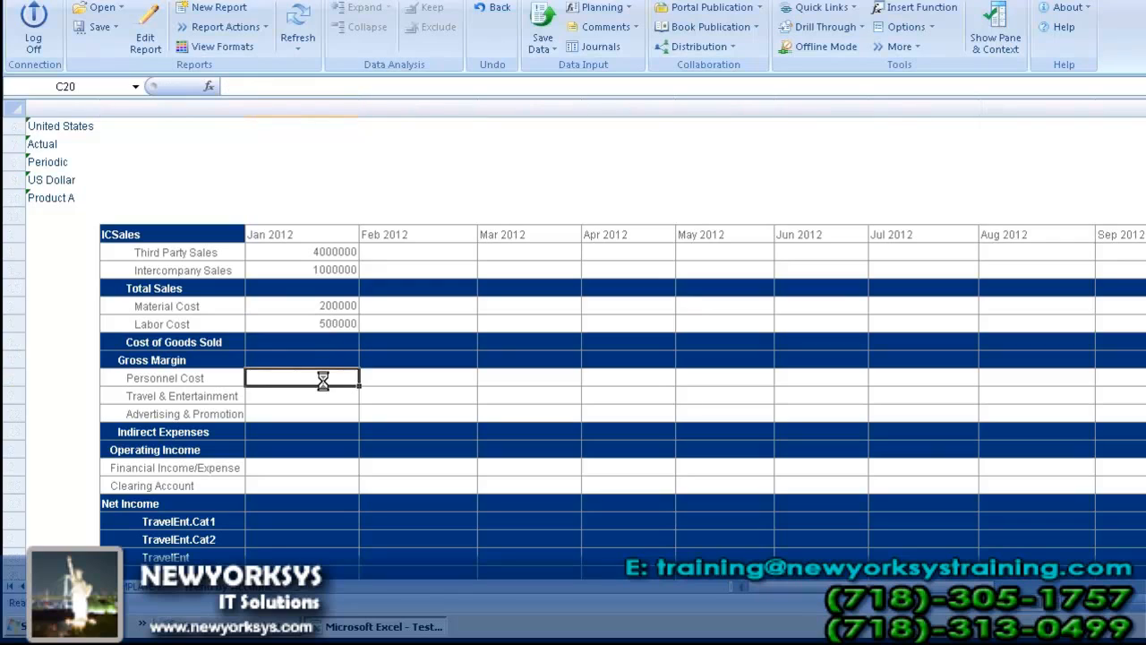
text(1000)
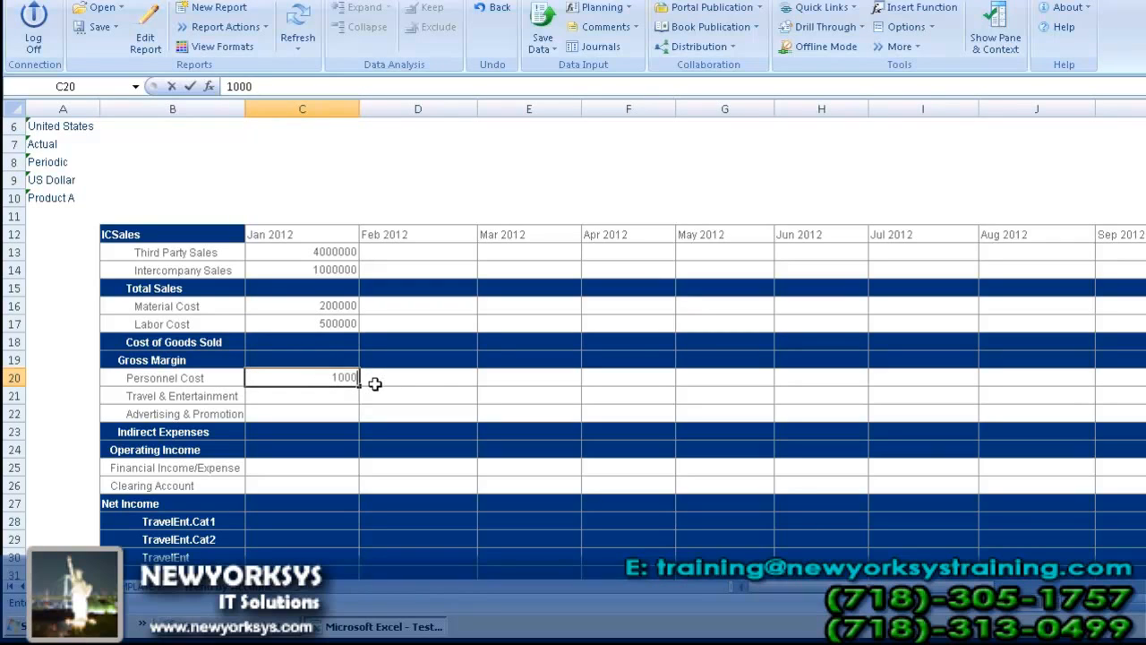
text(00)
Step: Enter 50000 as the Jan 2012 Travel & Entertainment actual
click(344, 400)
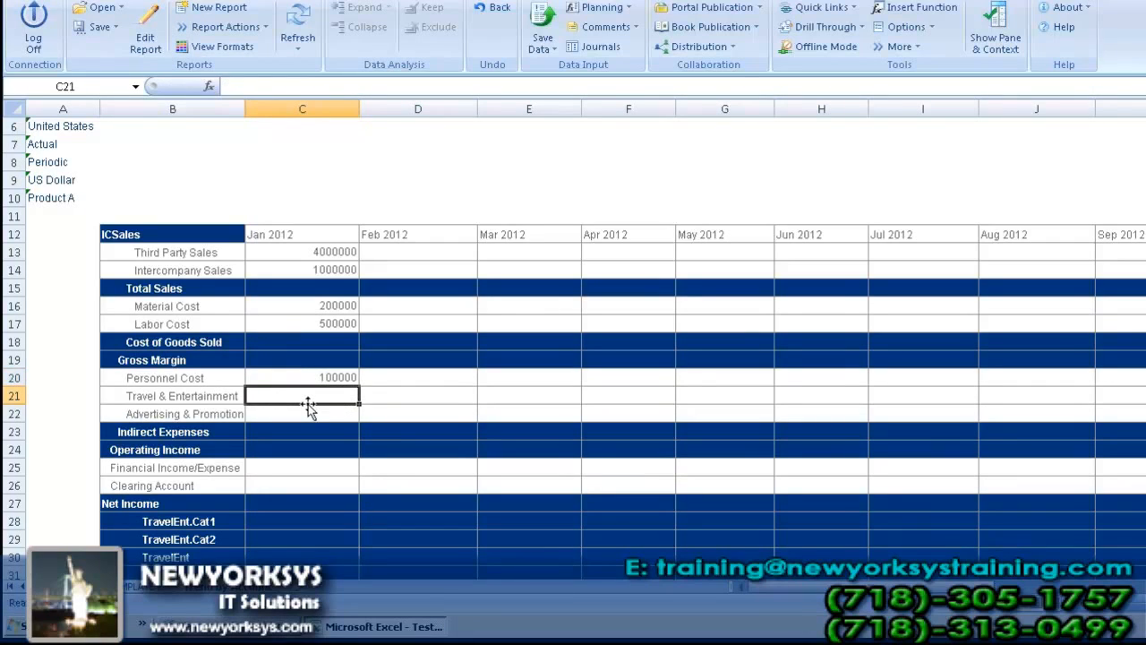
text(4)
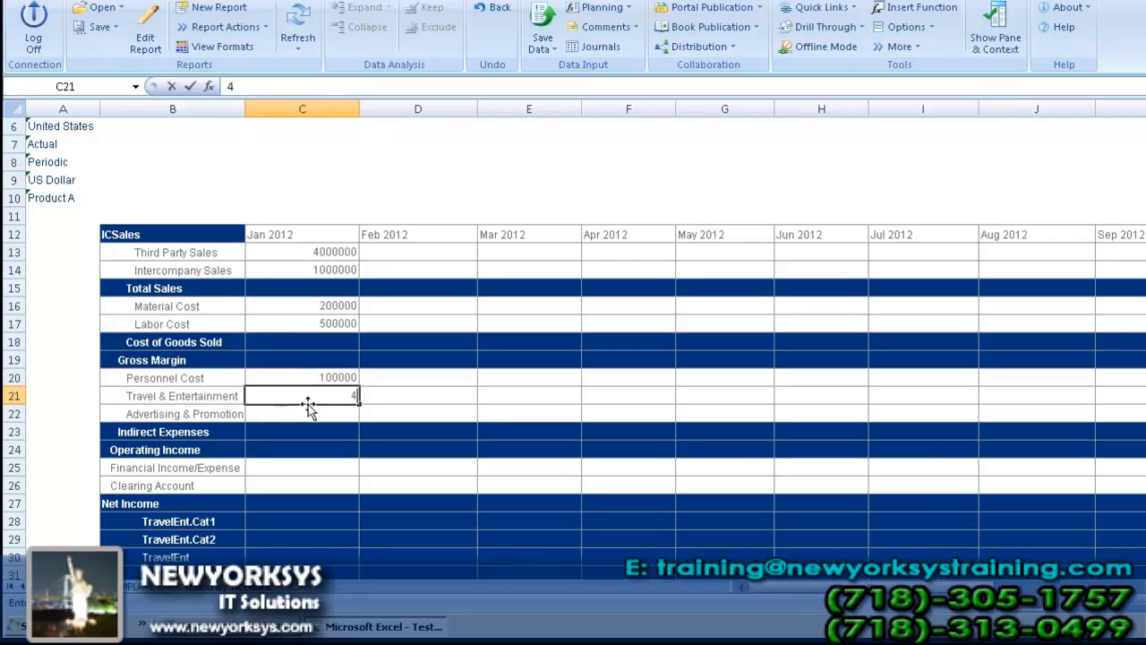
text(00000)
drag(318, 395, 323, 395)
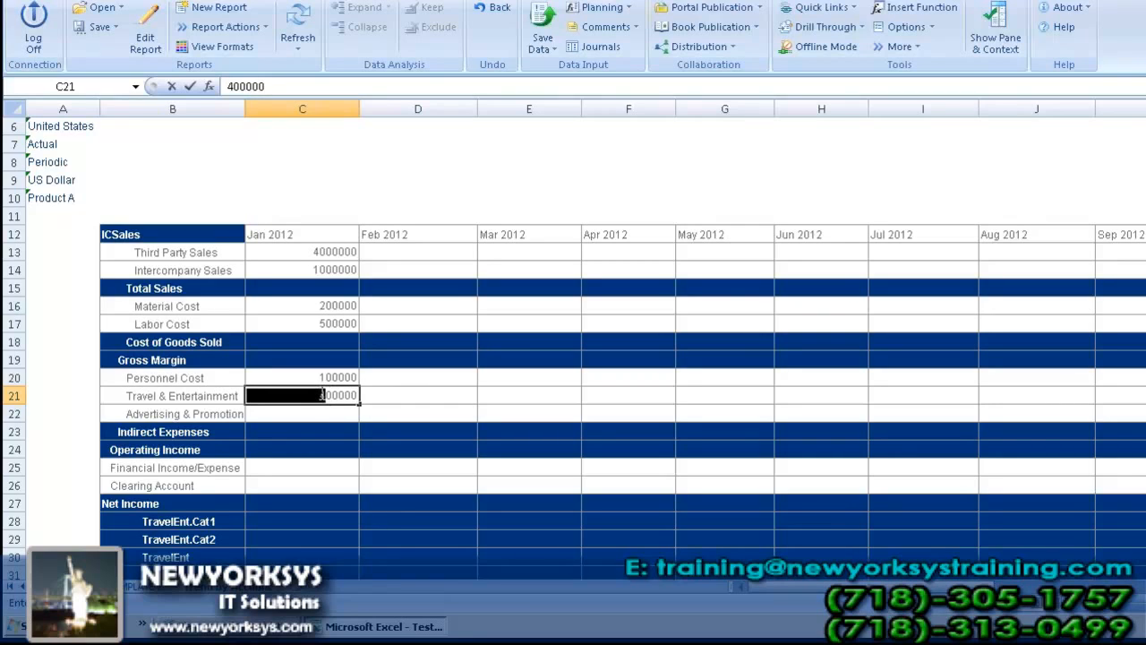
text(5)
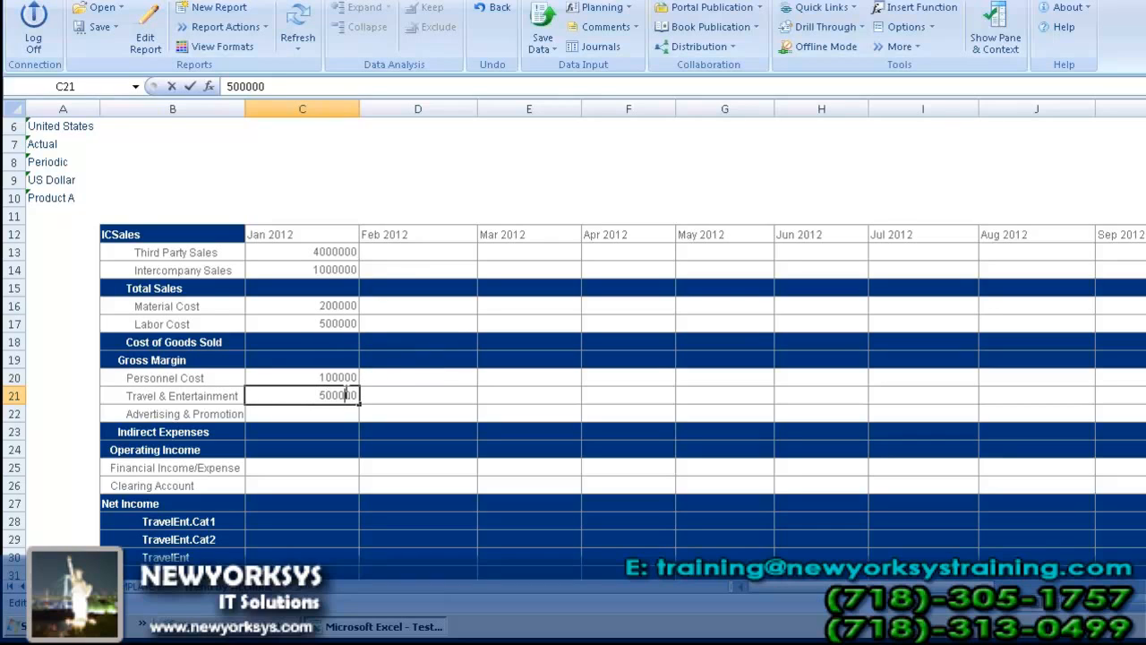
key(BackSpace)
key(Return)
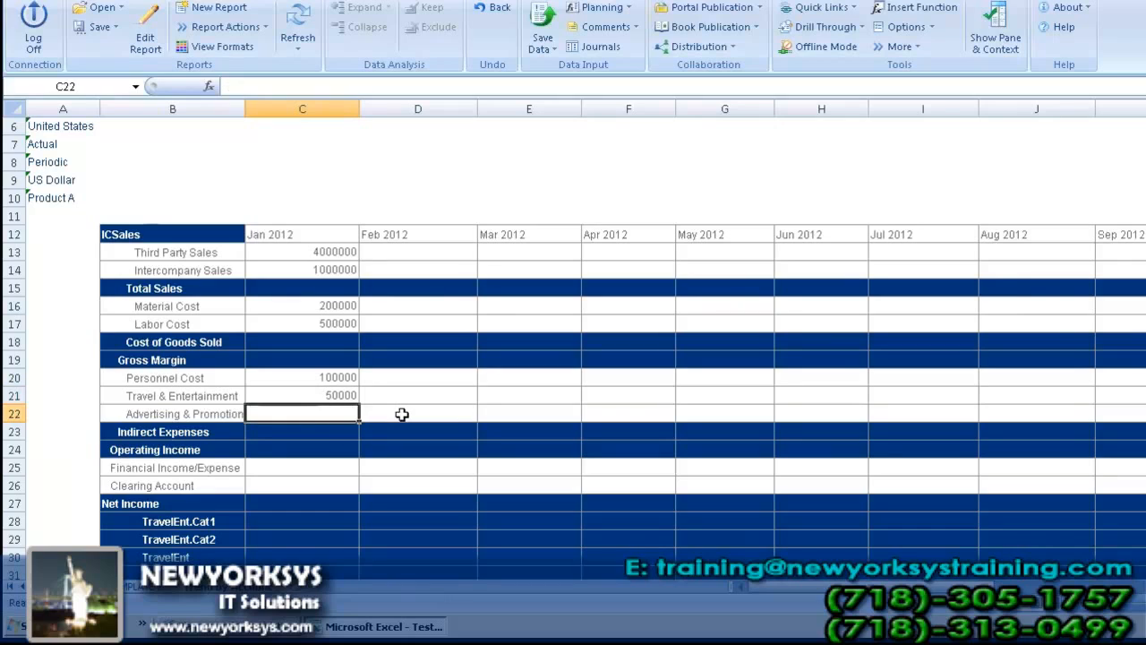
Step: Enter the Jan 2012 actuals: 100000 for Advertising & Promotion and -100000 for Financial Income/Expense
text(1000)
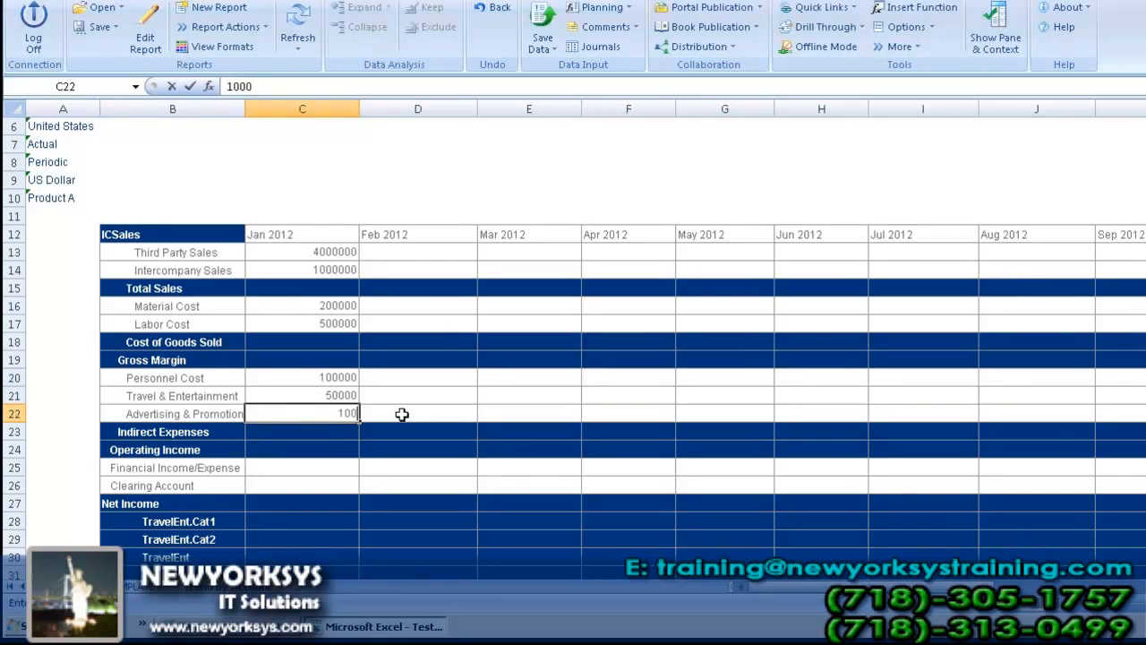
text(00)
click(309, 465)
click(309, 465)
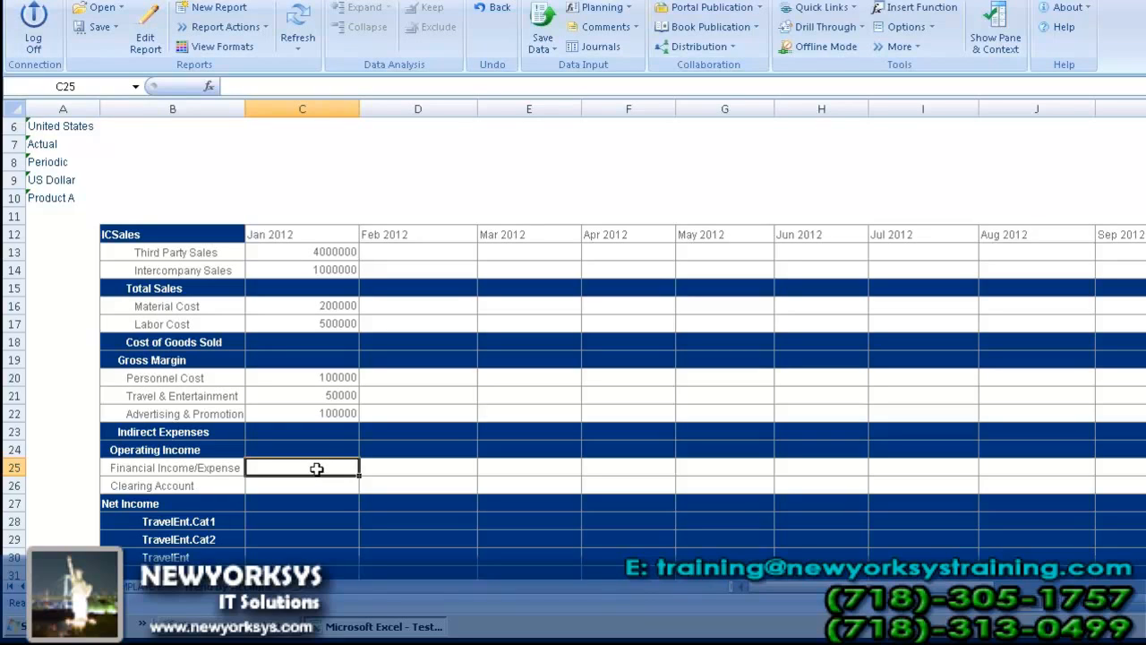
text(-10)
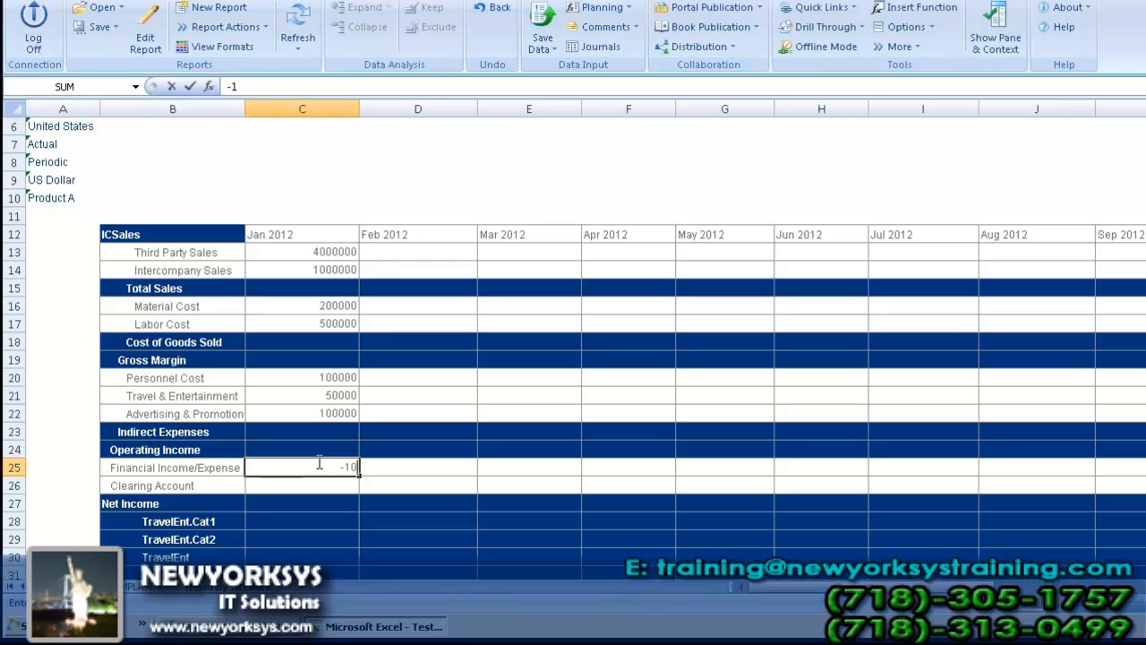
text(0000)
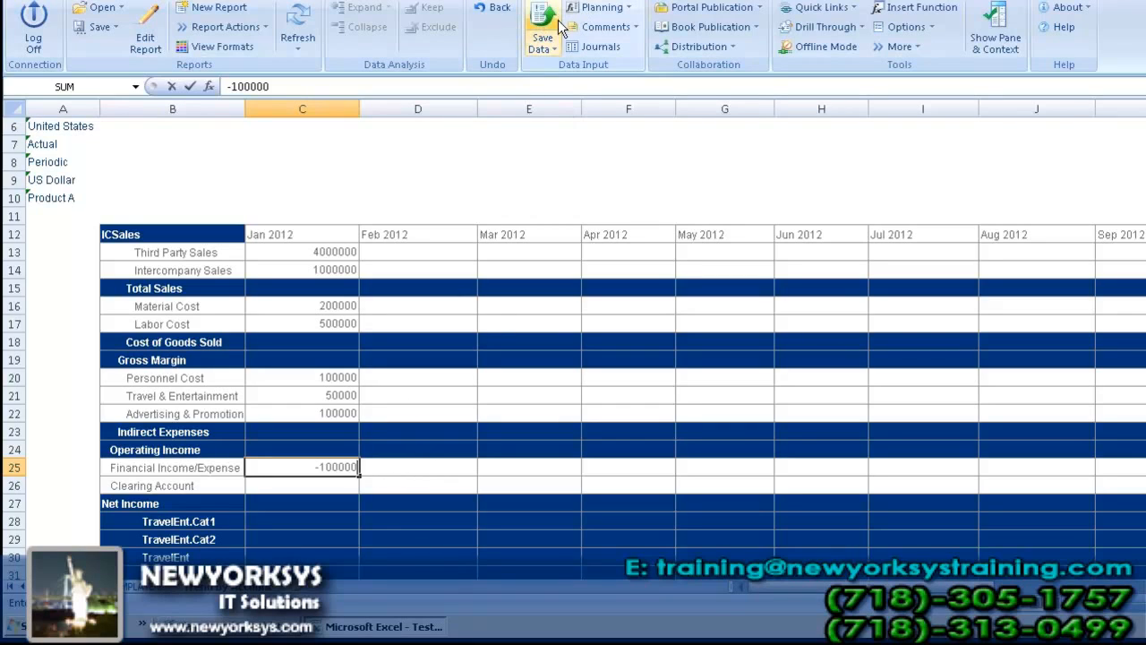
Step: Try to save the entered figures as worksheet data and as workbook data
click(555, 47)
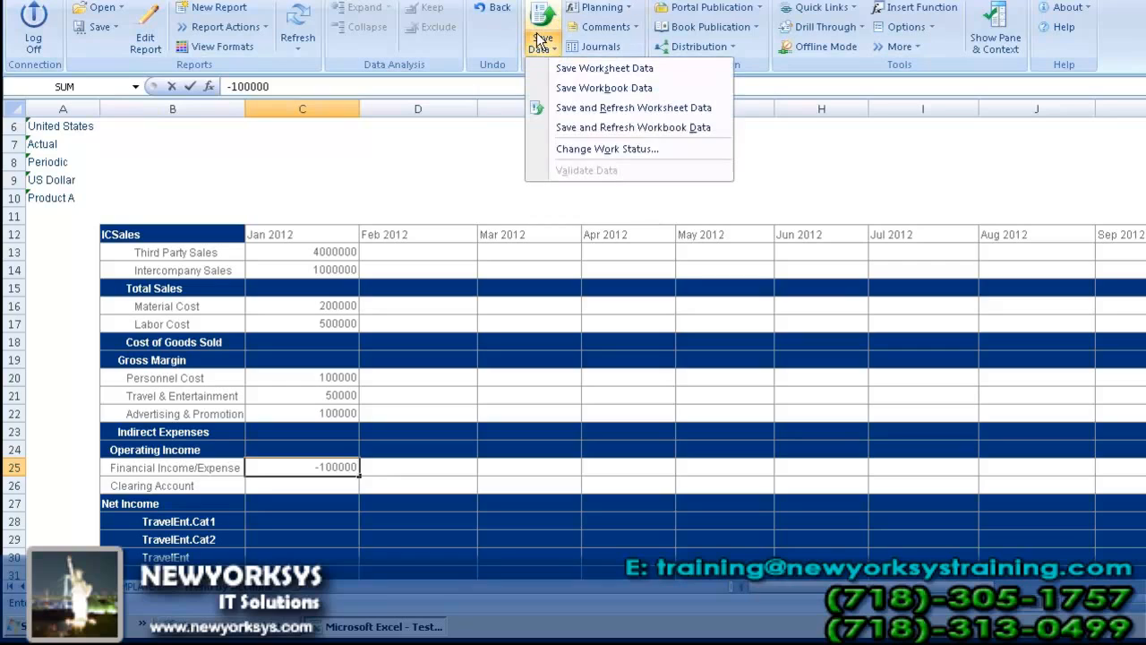
click(597, 68)
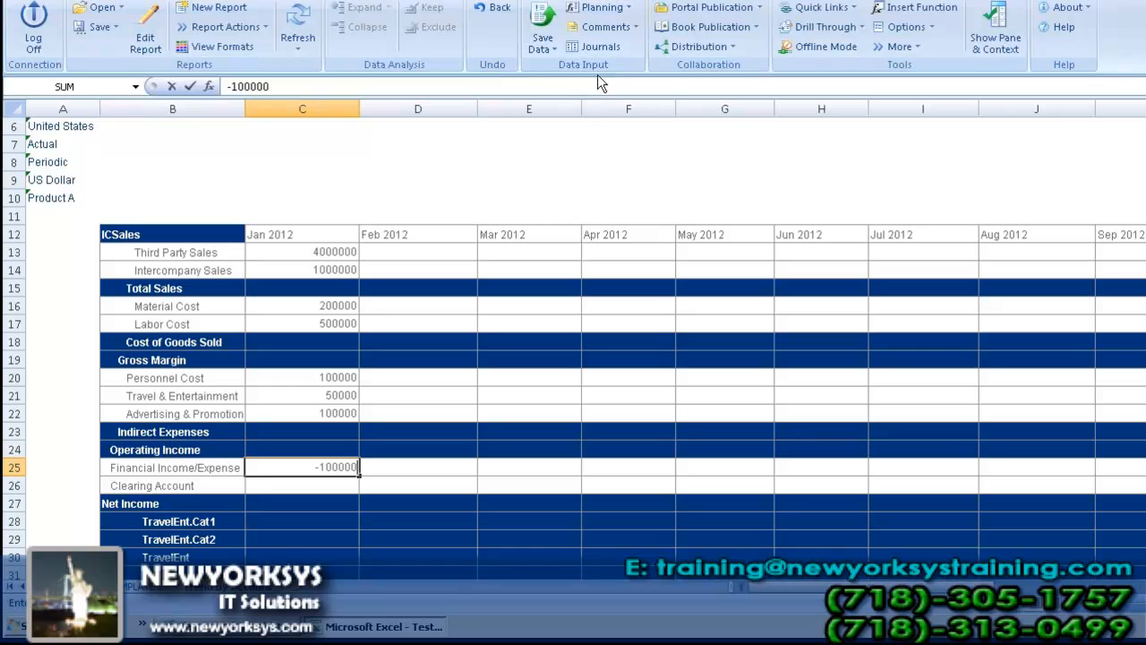
click(551, 54)
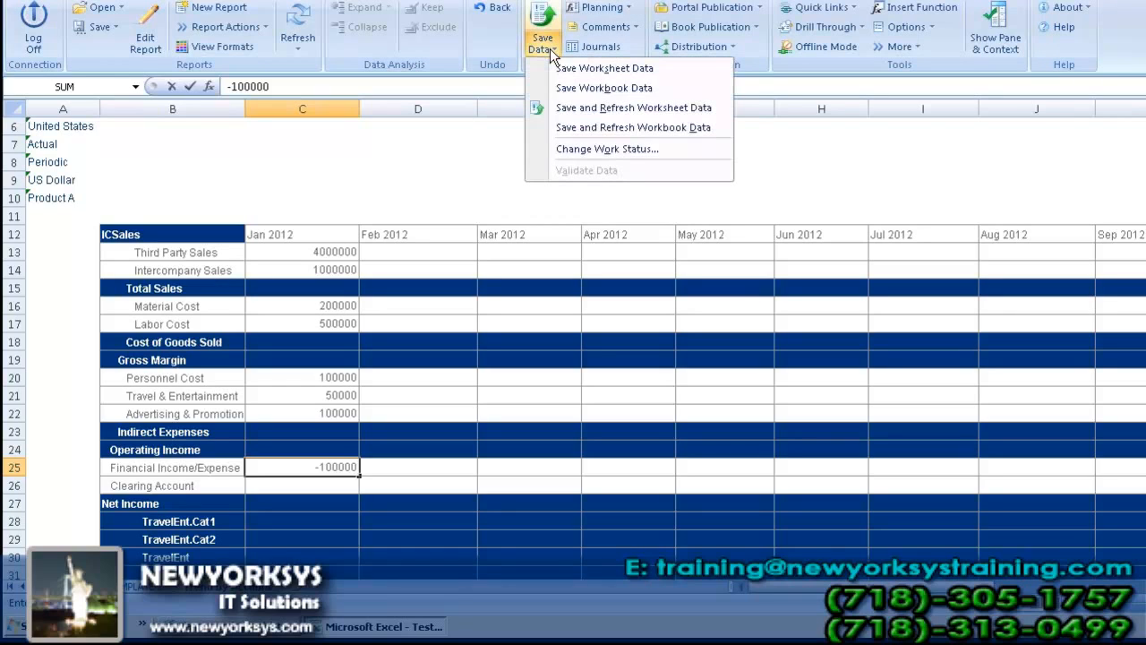
click(586, 87)
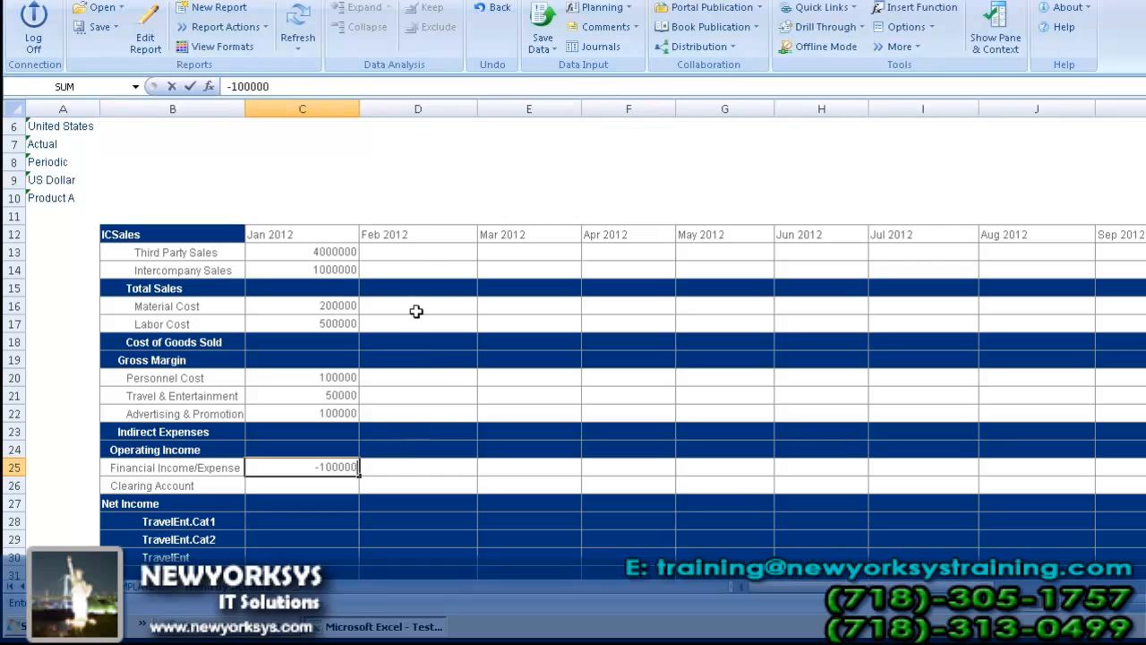
Step: Finish the Financial Income/Expense entry, save the worksheet data to the model, and refresh the report
click(429, 255)
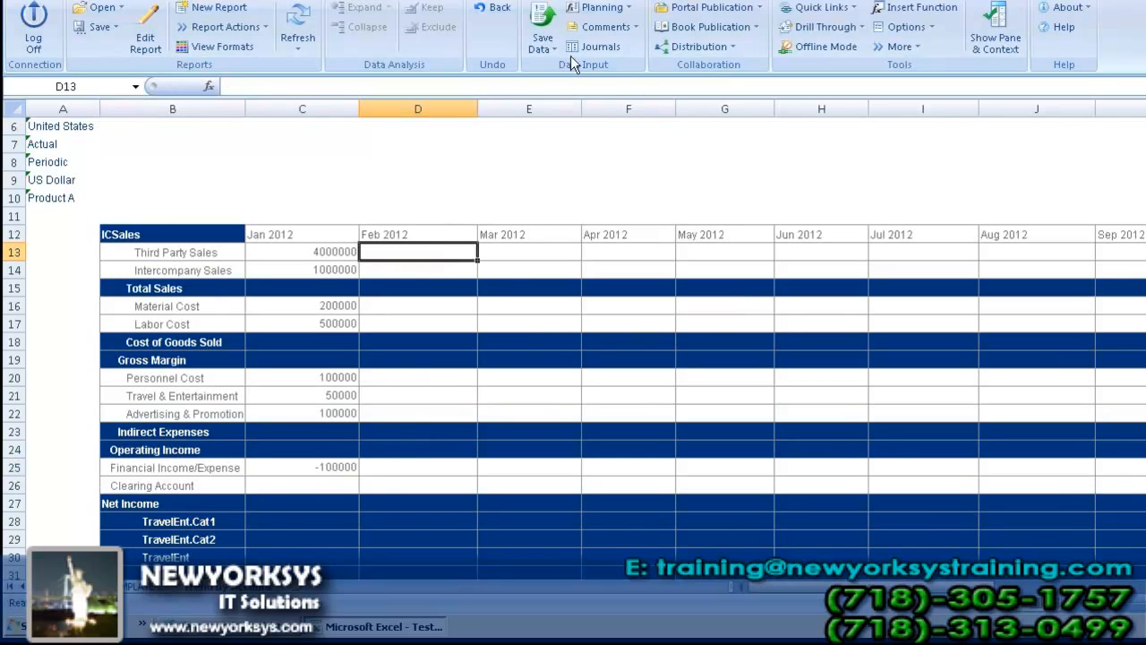
click(544, 46)
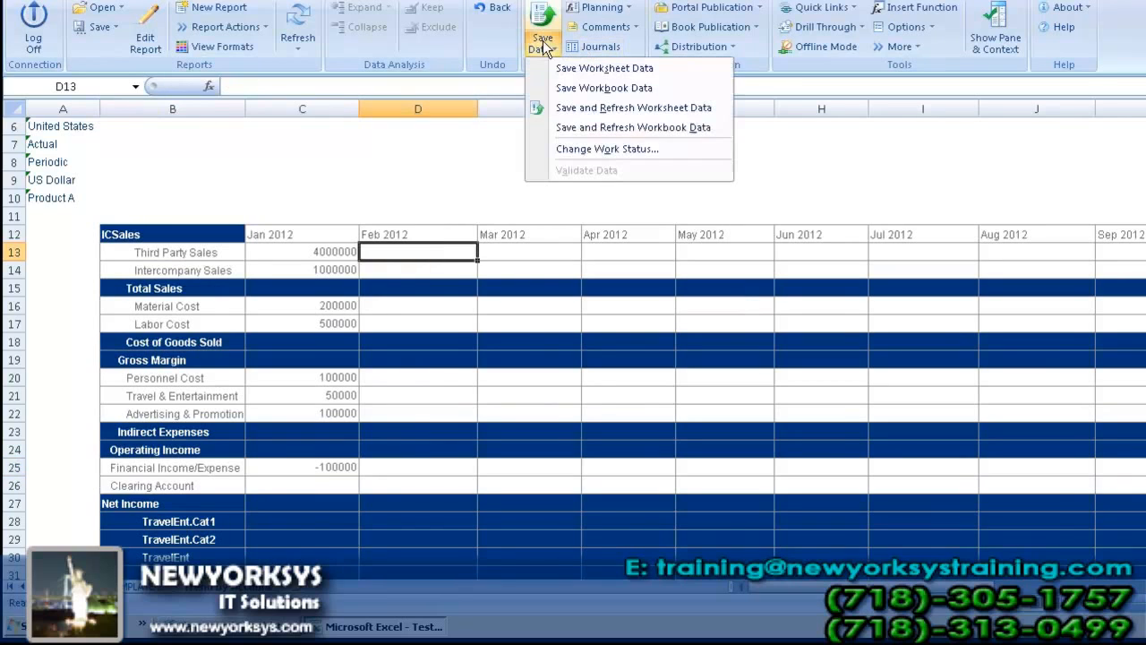
click(597, 70)
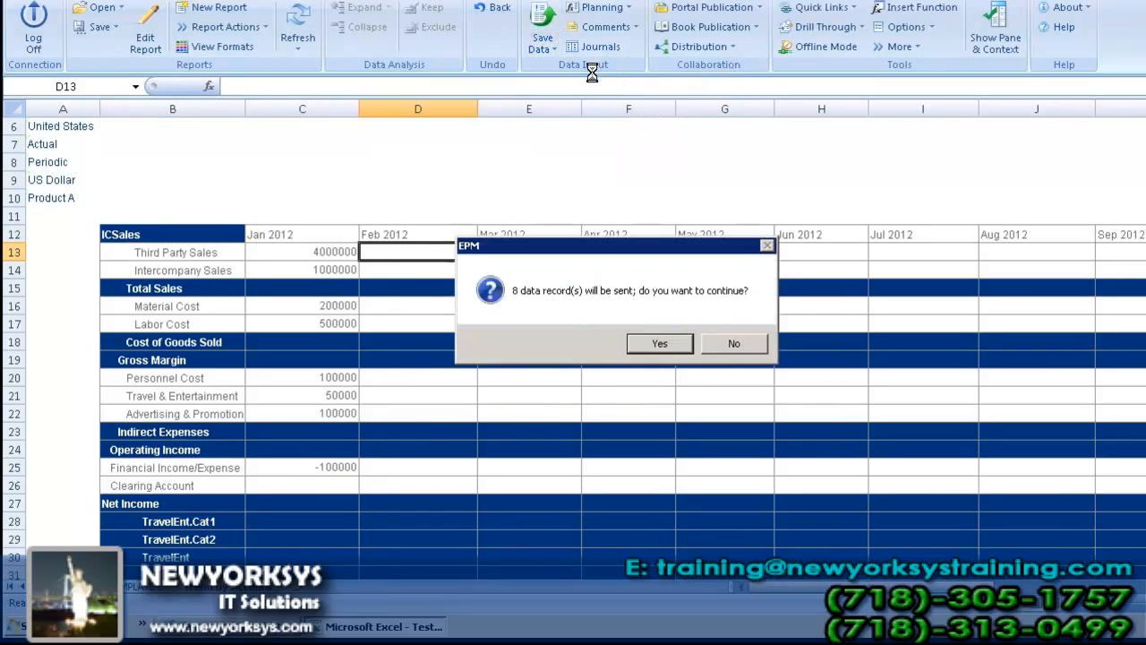
click(660, 347)
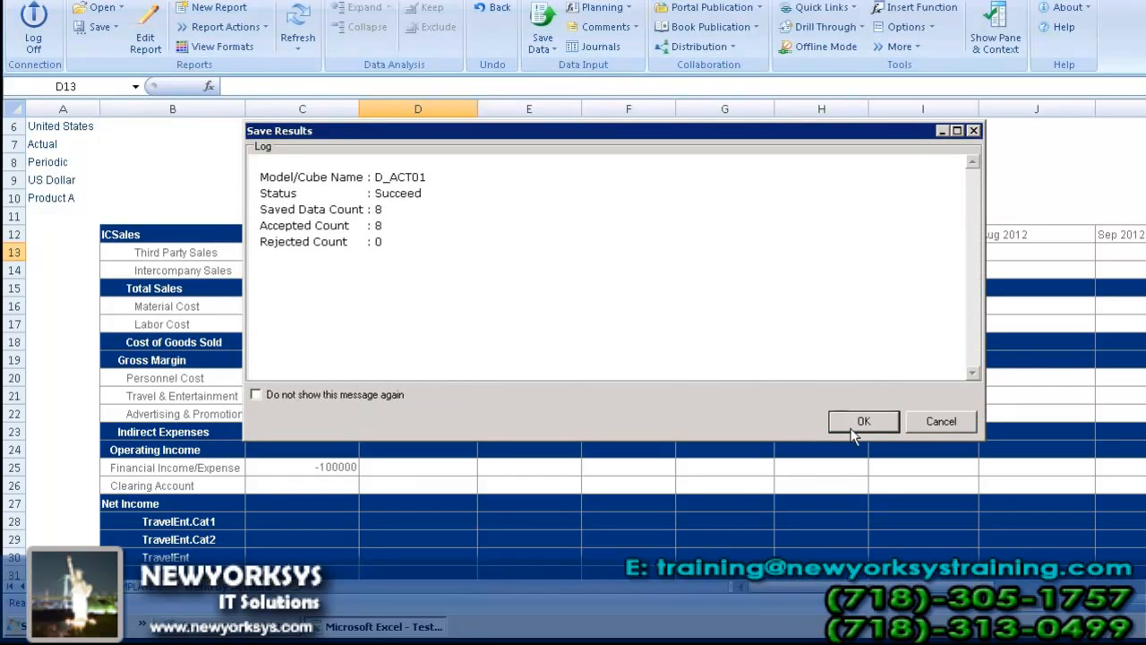
click(862, 421)
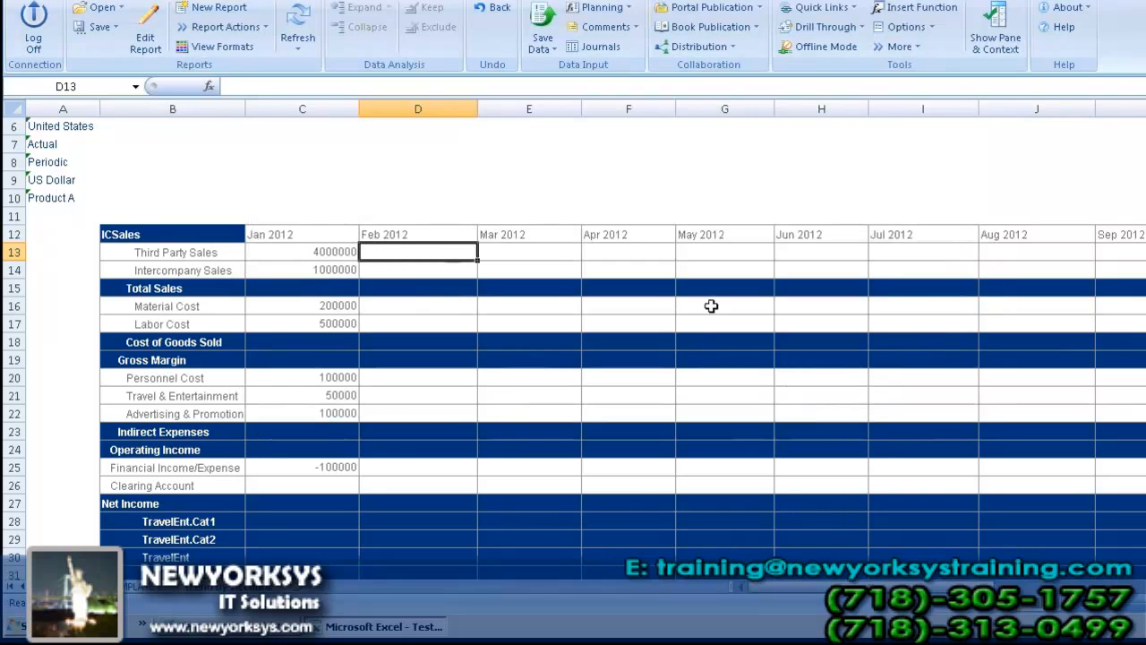
click(296, 32)
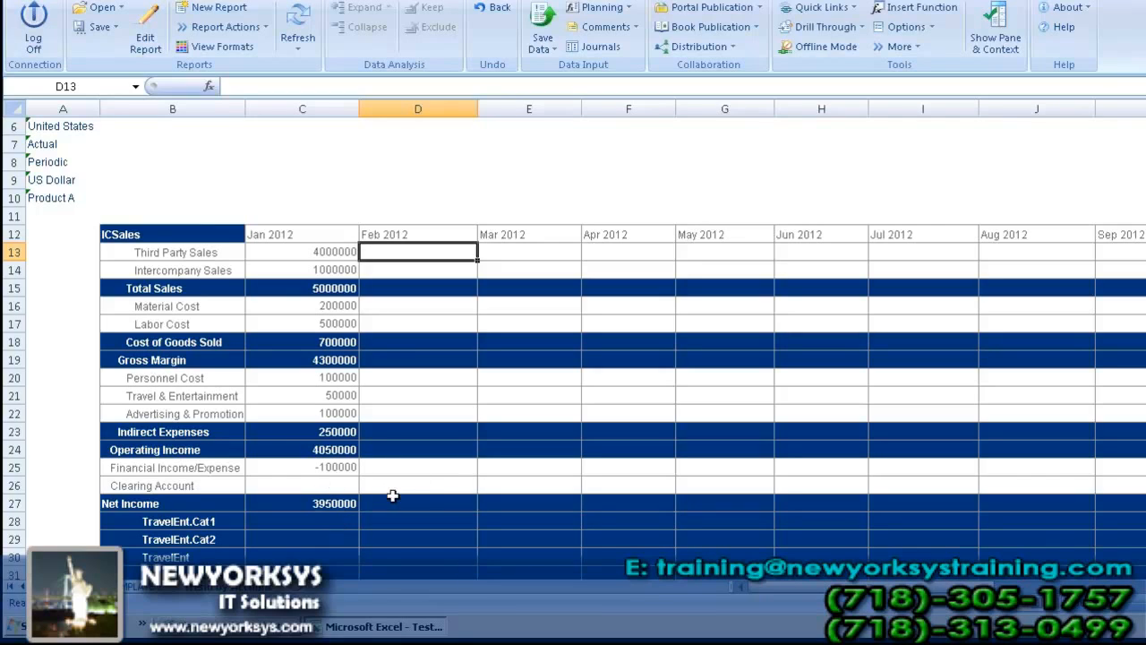
Step: Check the Jan 2012 Financial Income/Expense and Net Income cells against the P_ACCT members' account types in Planning and Consolidation
click(338, 469)
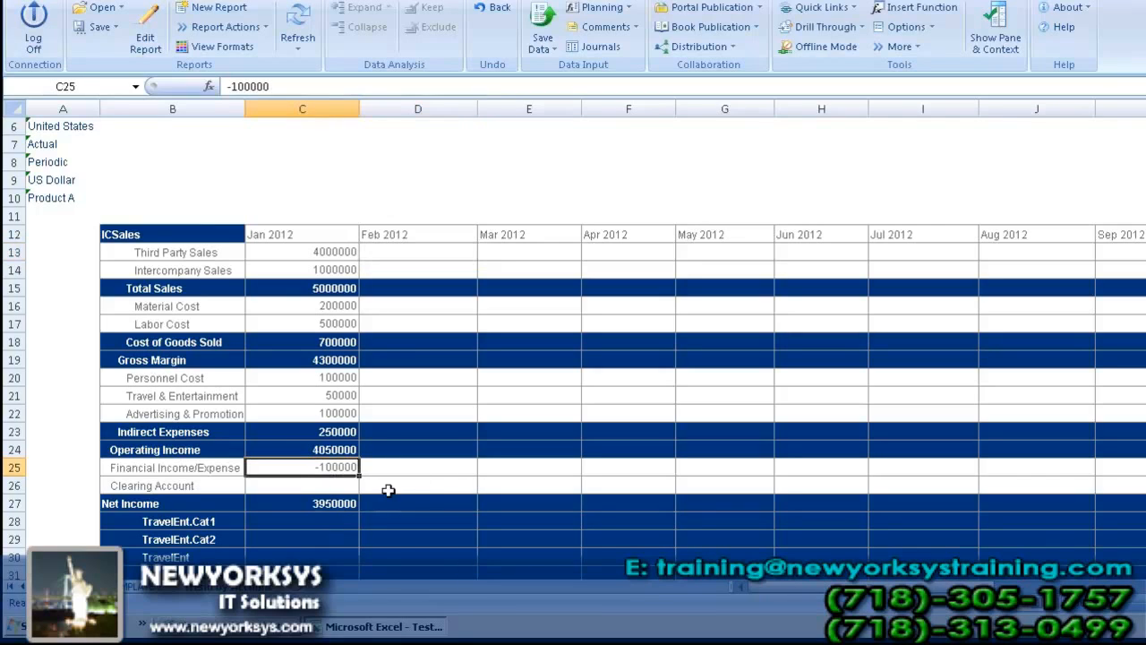
click(332, 503)
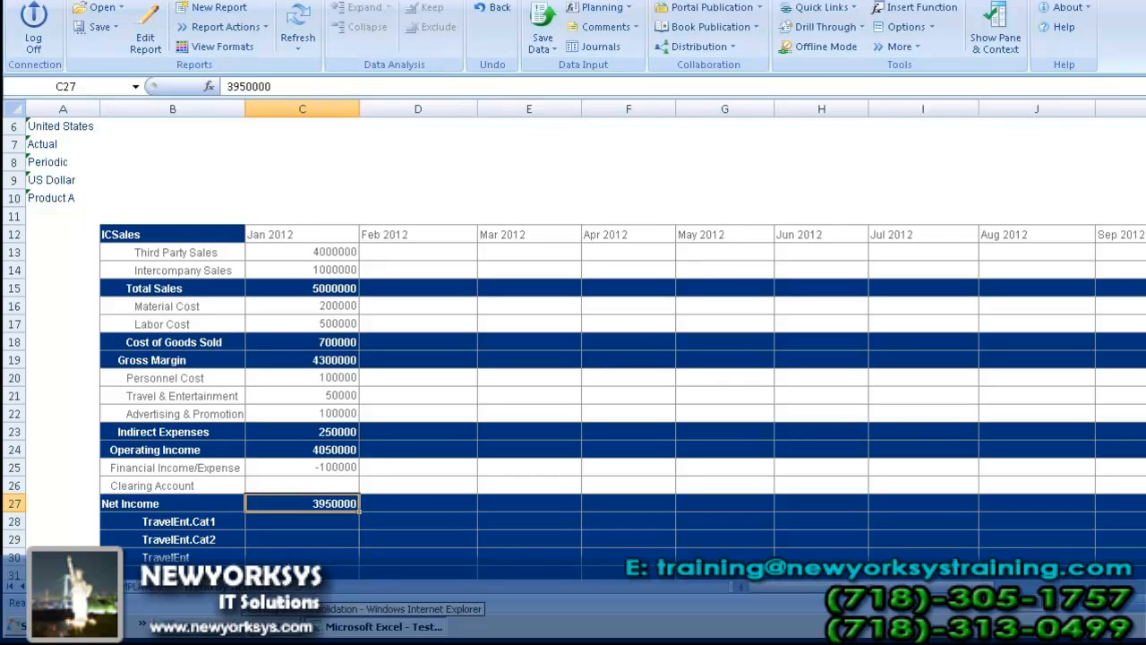
click(247, 629)
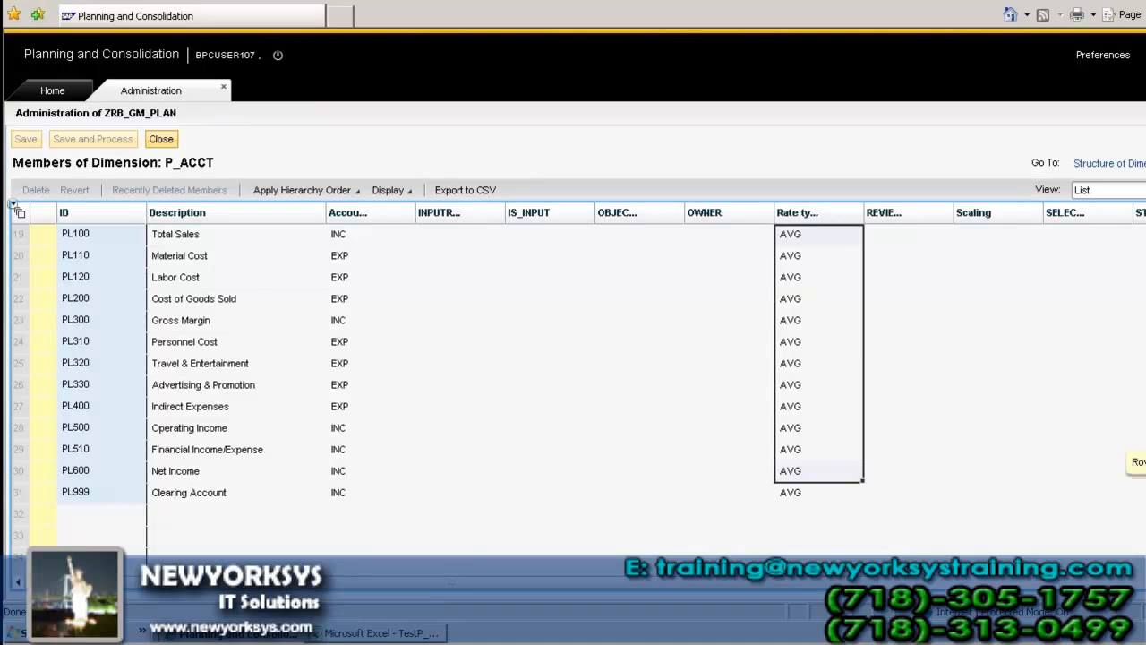
scroll(1134, 465, up, 1)
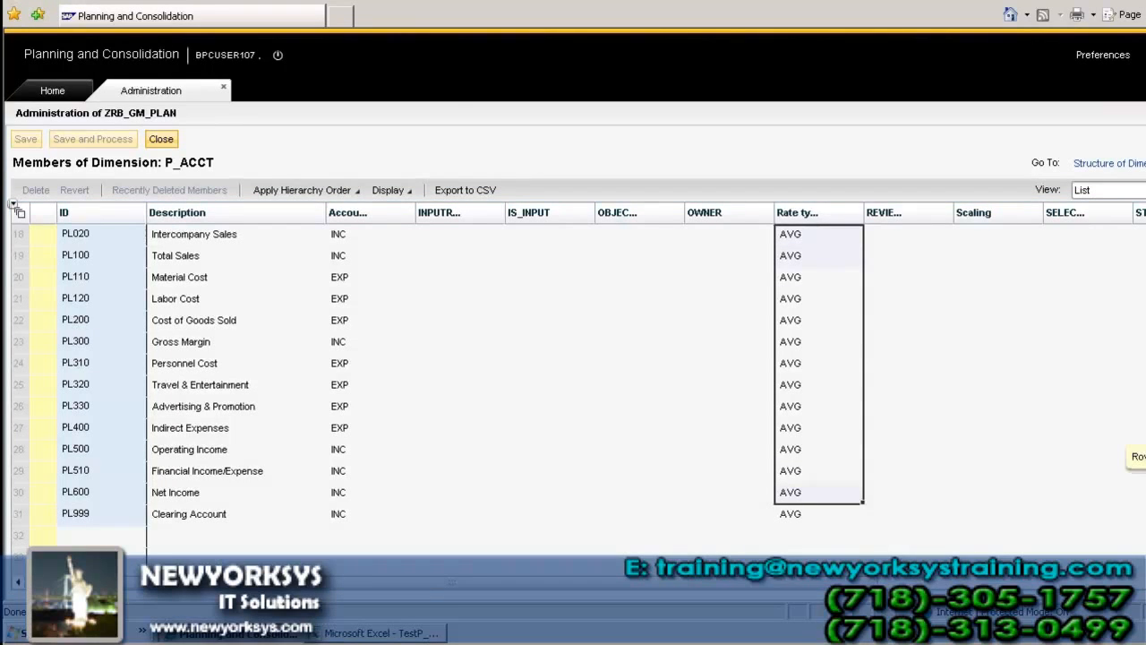
scroll(1133, 459, up, 2)
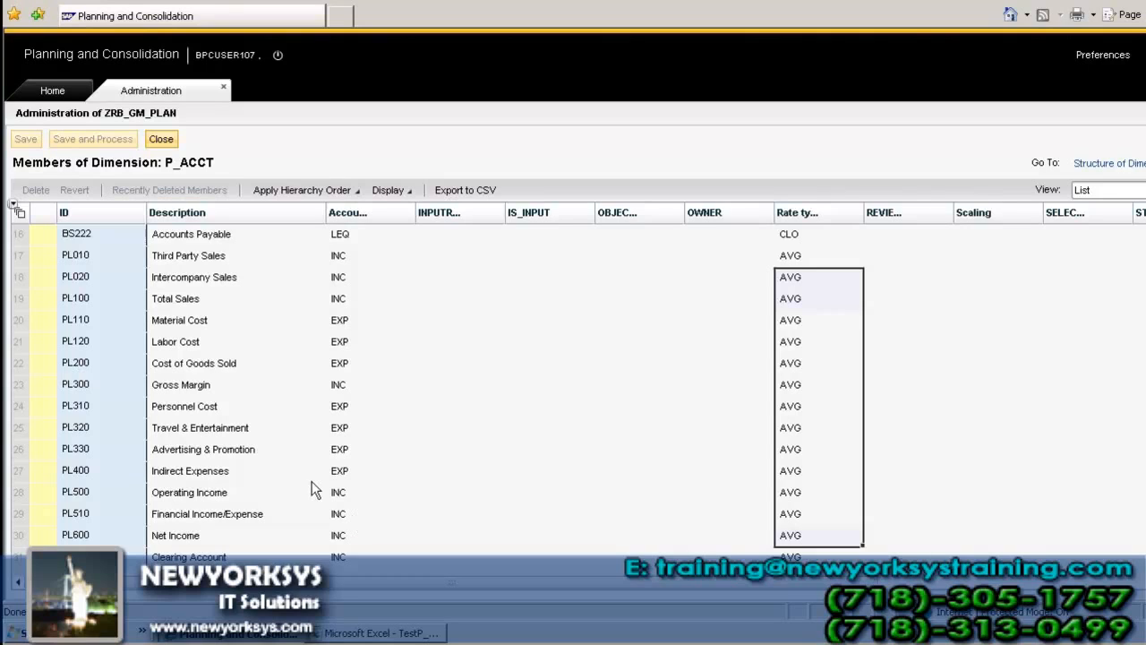
Step: Switch back to the Excel report and display the EPM pane and context
click(376, 633)
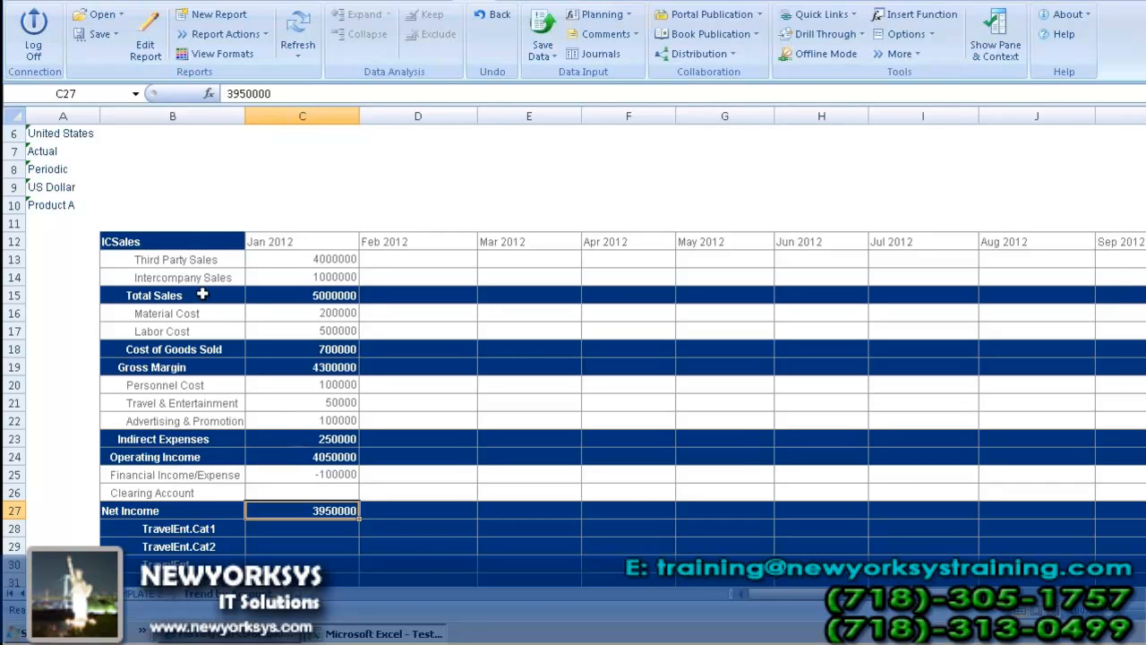
click(1001, 39)
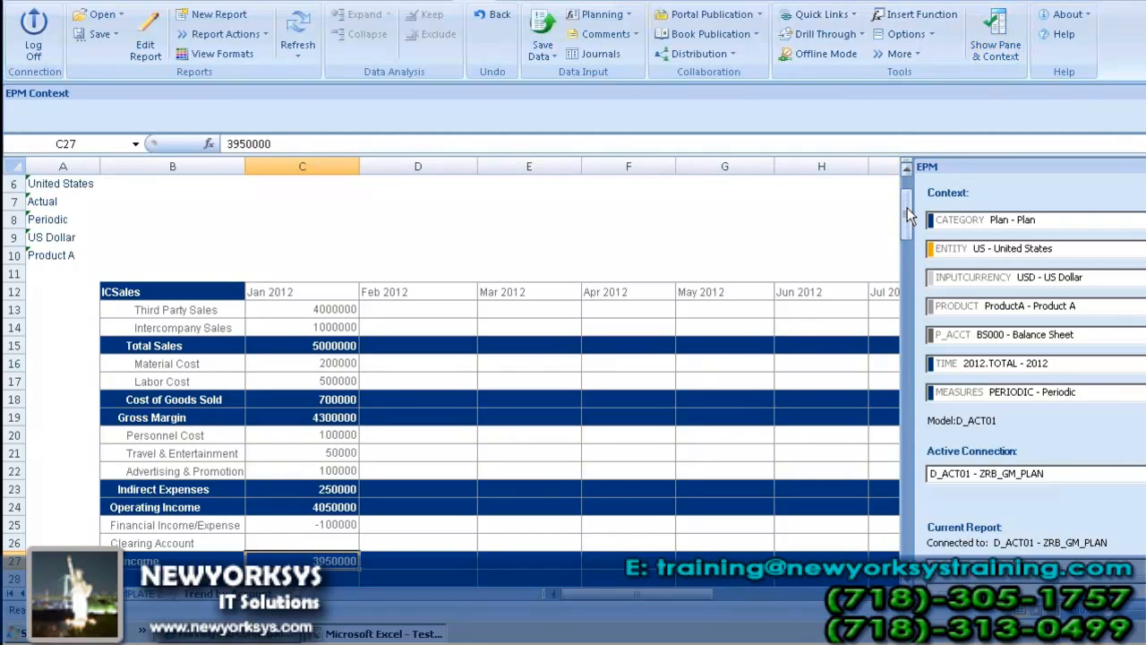
Step: Examine the Taxes and PretaxIncome account rows at the end of the report
drag(907, 212, 907, 267)
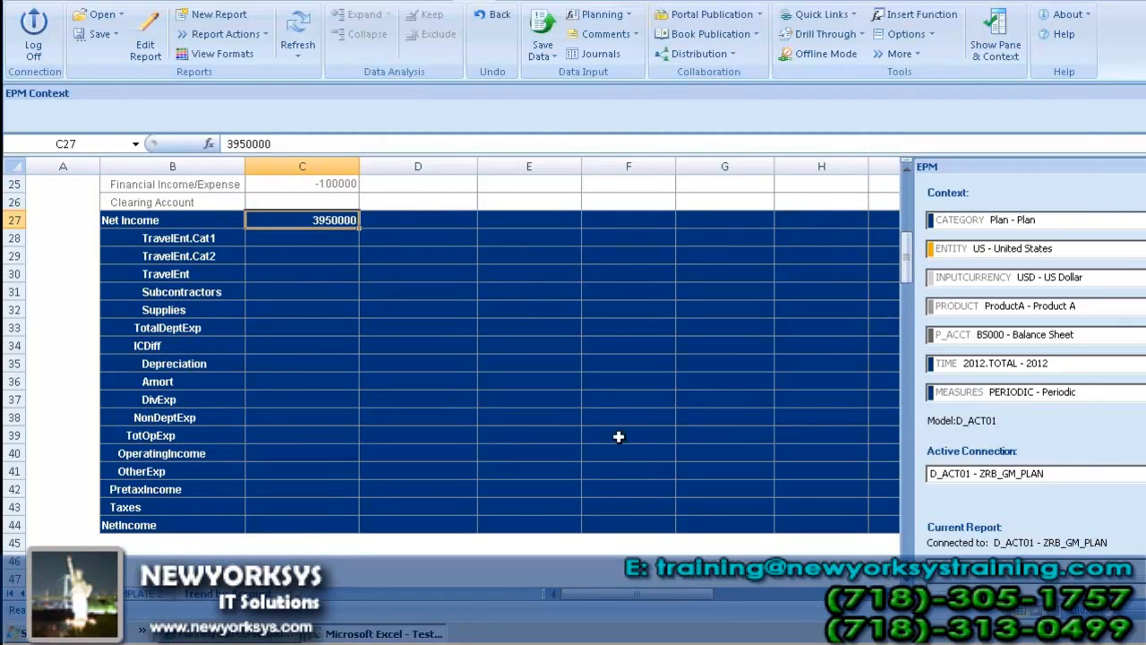
click(137, 506)
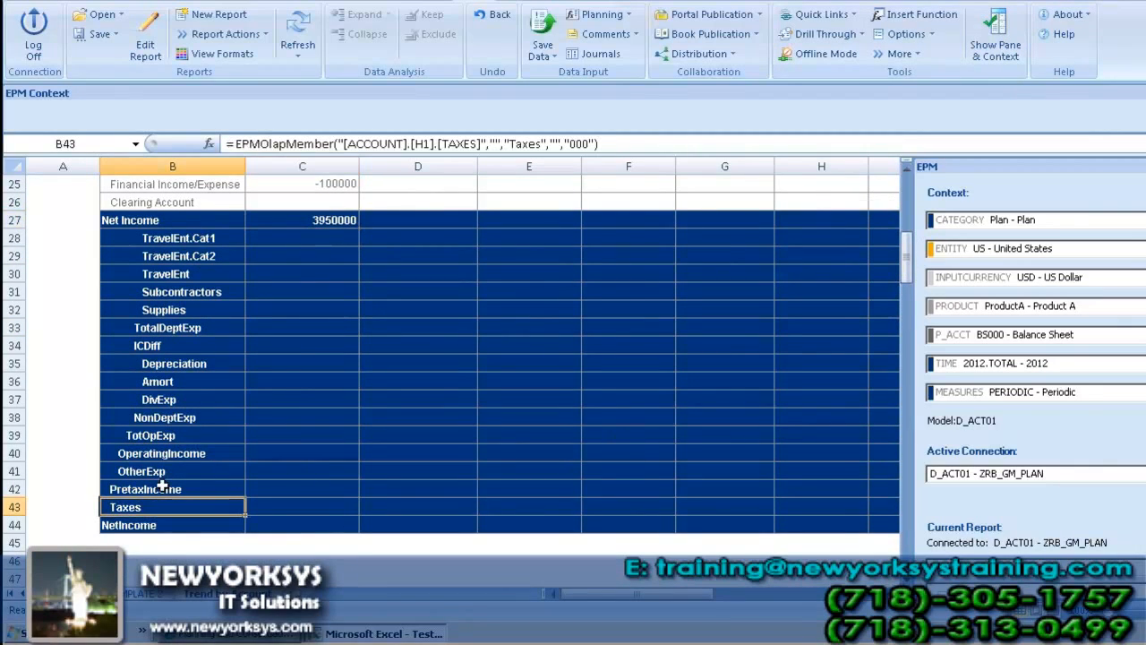
click(162, 489)
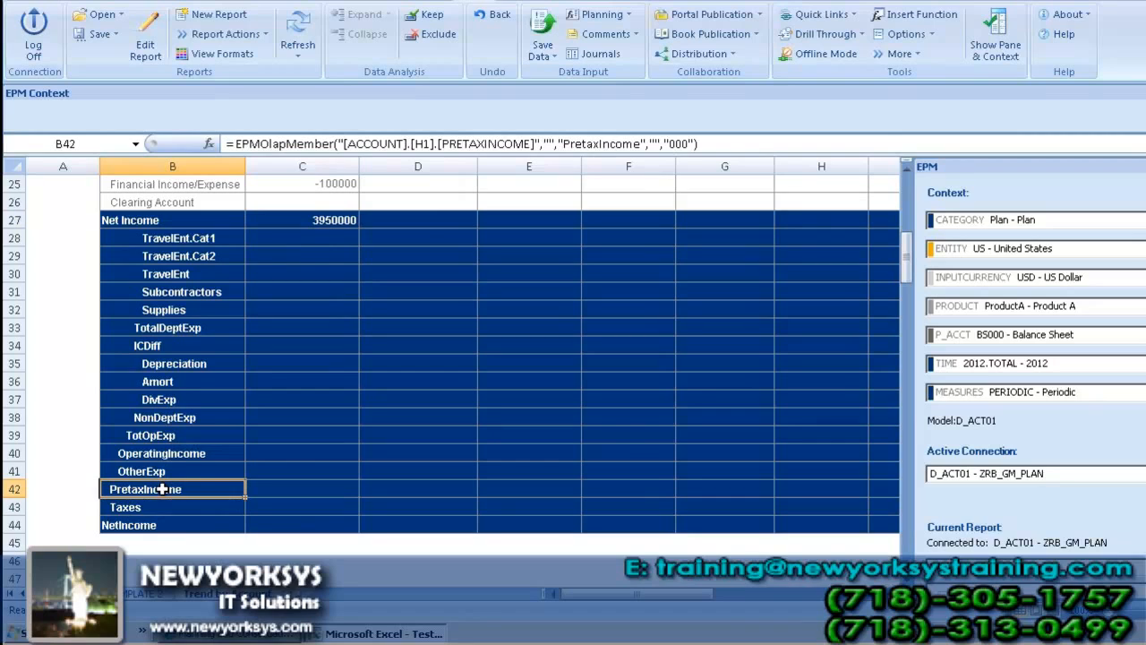
click(272, 492)
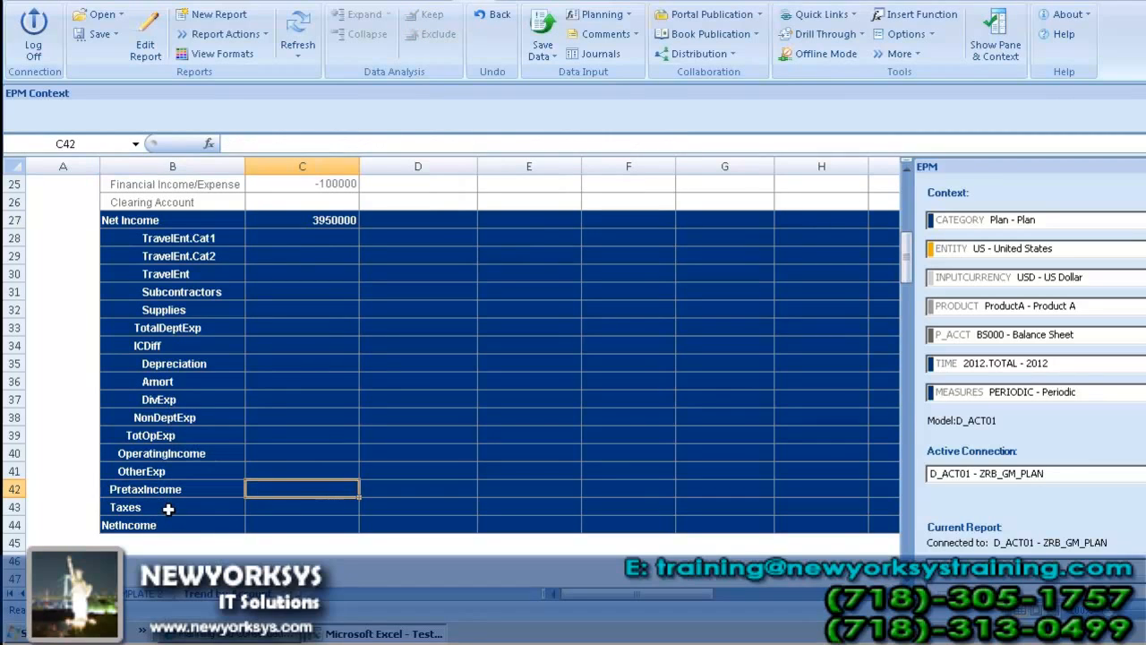
click(169, 508)
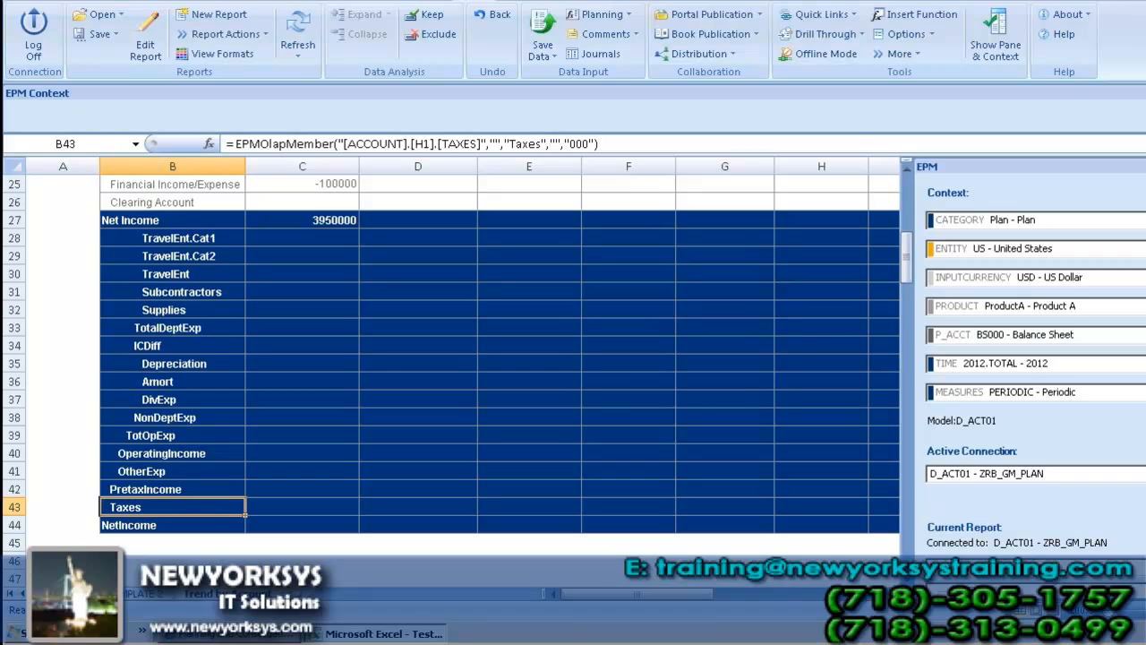
Step: Select the Third Party Sales cells from Jan to Dec 2012 and open the Trend planning function for them
drag(907, 259, 912, 171)
drag(325, 399, 667, 426)
click(626, 14)
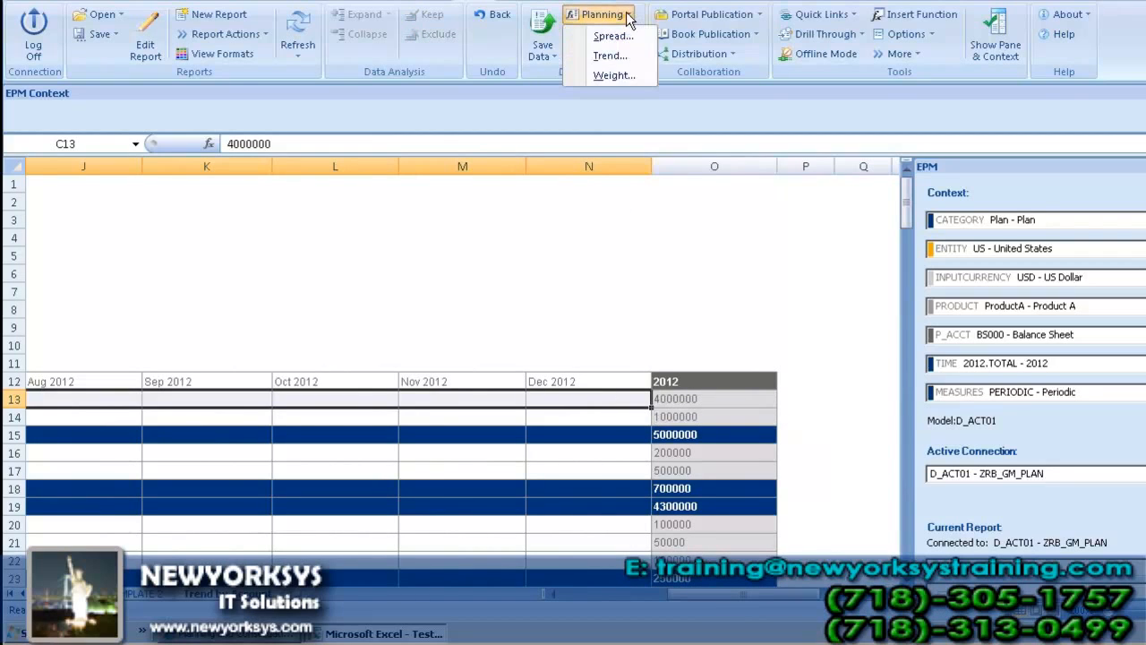
click(612, 56)
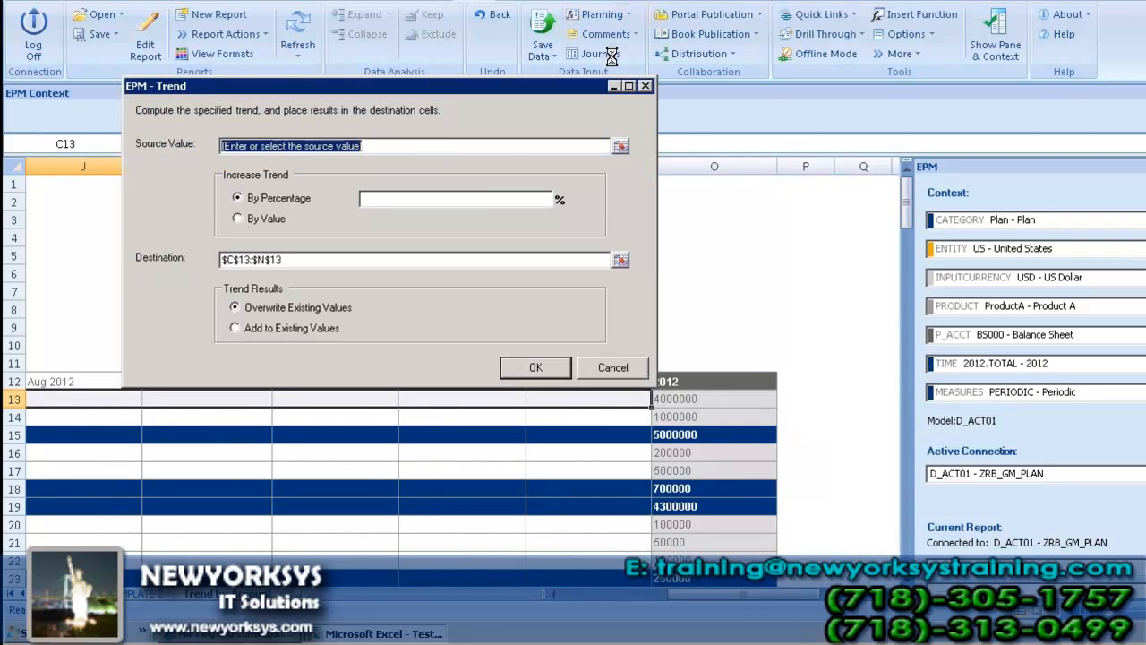
Step: Set the trend's source value to 4000000
click(368, 145)
text(34)
drag(382, 145, 341, 139)
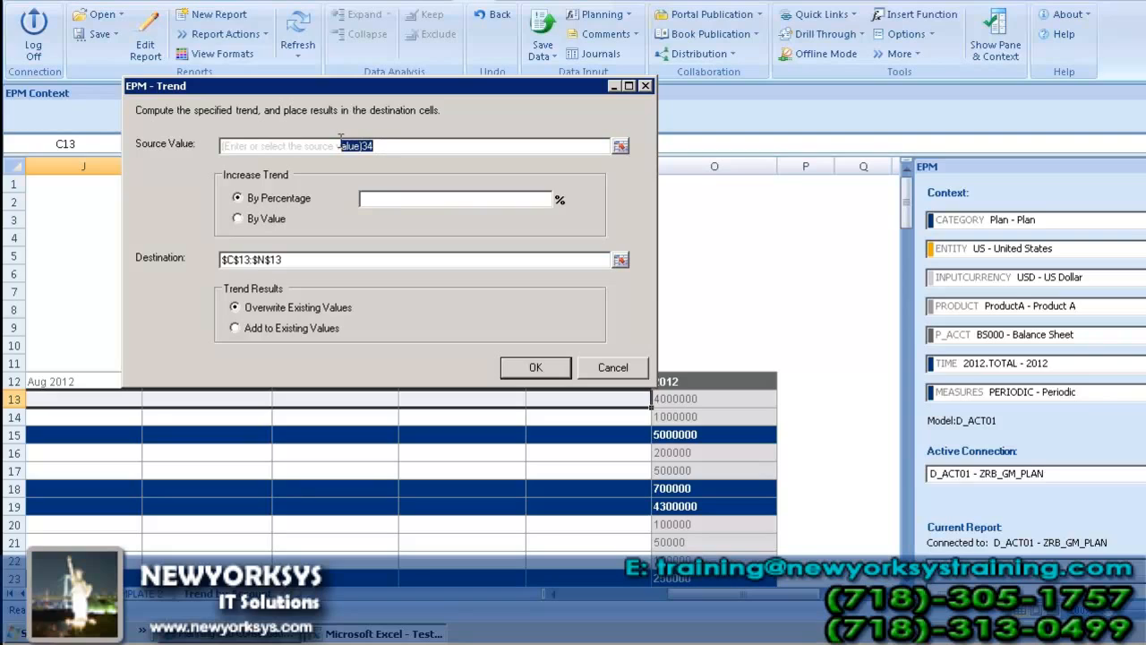
key(BackSpace)
key(BackSpace)
key(BackSpace)
key(BackSpace)
key(BackSpace)
key(BackSpace)
key(BackSpace)
key(BackSpace)
key(BackSpace)
key(BackSpace)
key(BackSpace)
key(BackSpace)
key(BackSpace)
key(BackSpace)
key(BackSpace)
key(BackSpace)
key(BackSpace)
key(BackSpace)
key(BackSpace)
key(BackSpace)
key(BackSpace)
text([)
text(00000)
text(0)
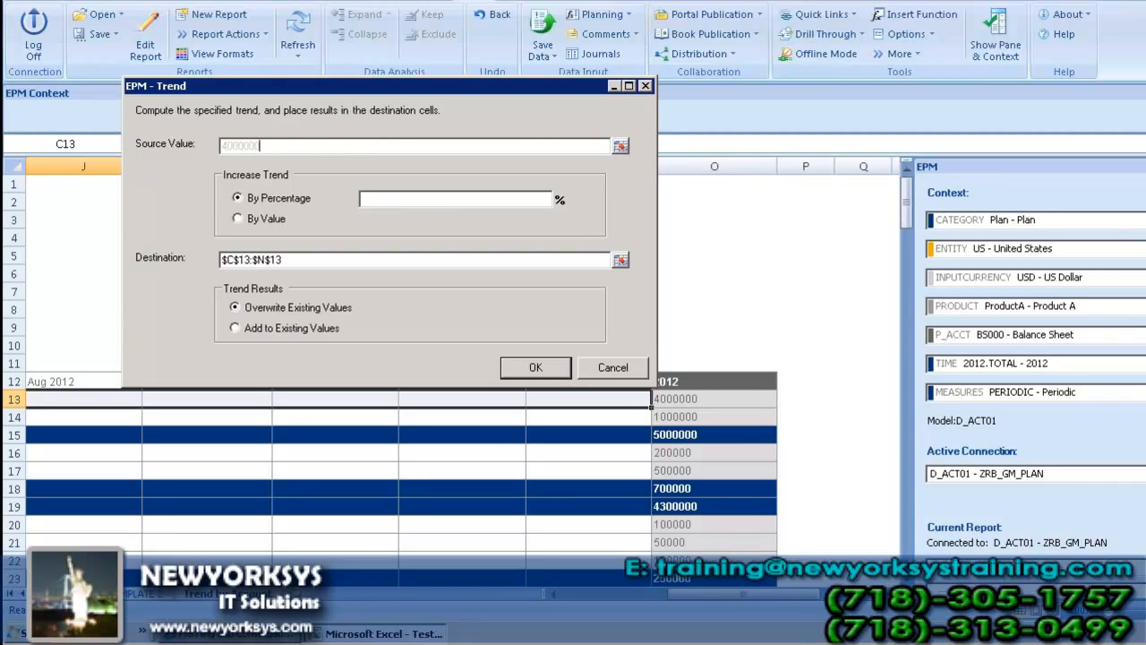
Step: Apply the trend to the Third Party Sales row with a 10 percent increase
click(500, 197)
text(10)
click(536, 369)
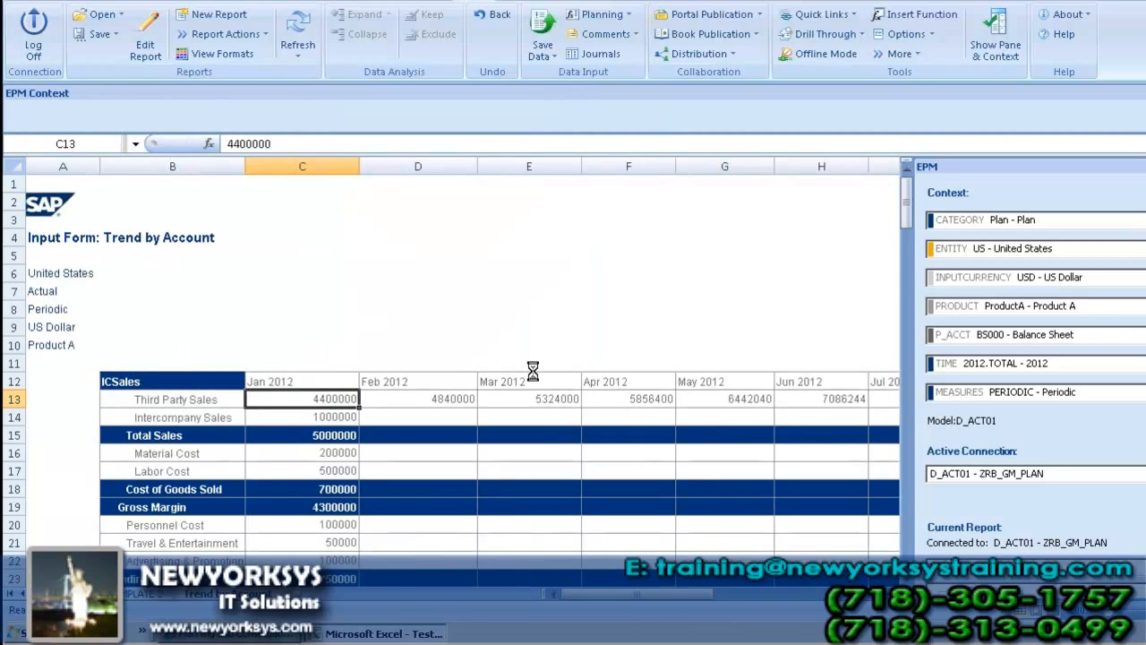
Step: Select the Intercompany Sales cells from Jan to Dec 2012 and open the Spread planning function for them
drag(330, 421, 901, 417)
drag(691, 416, 682, 415)
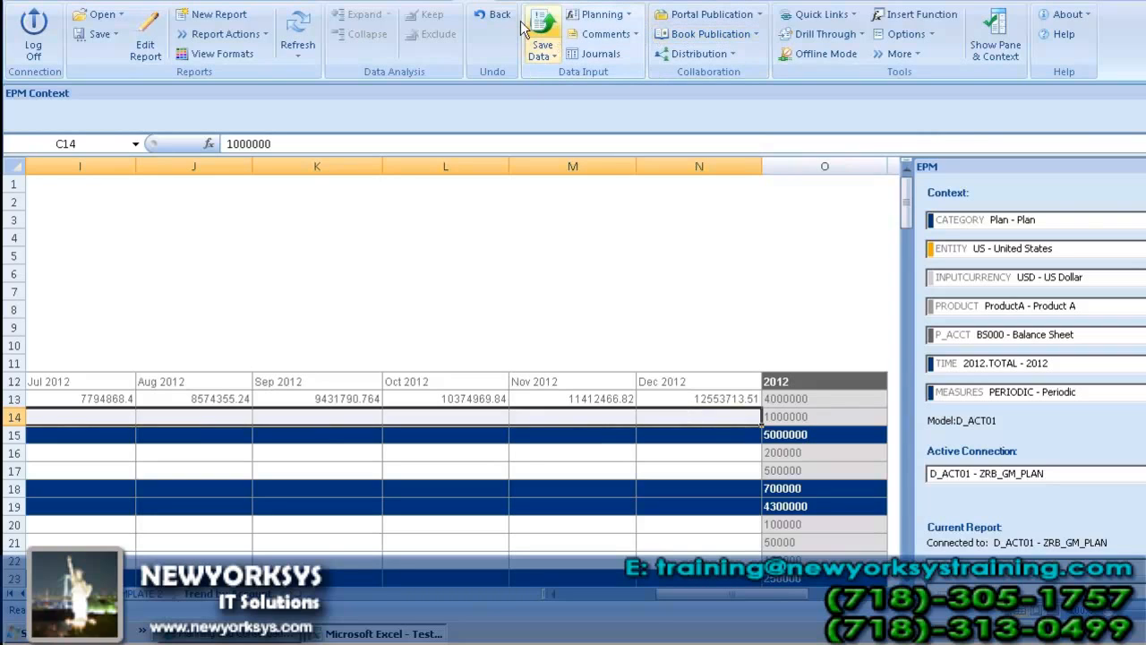
click(625, 16)
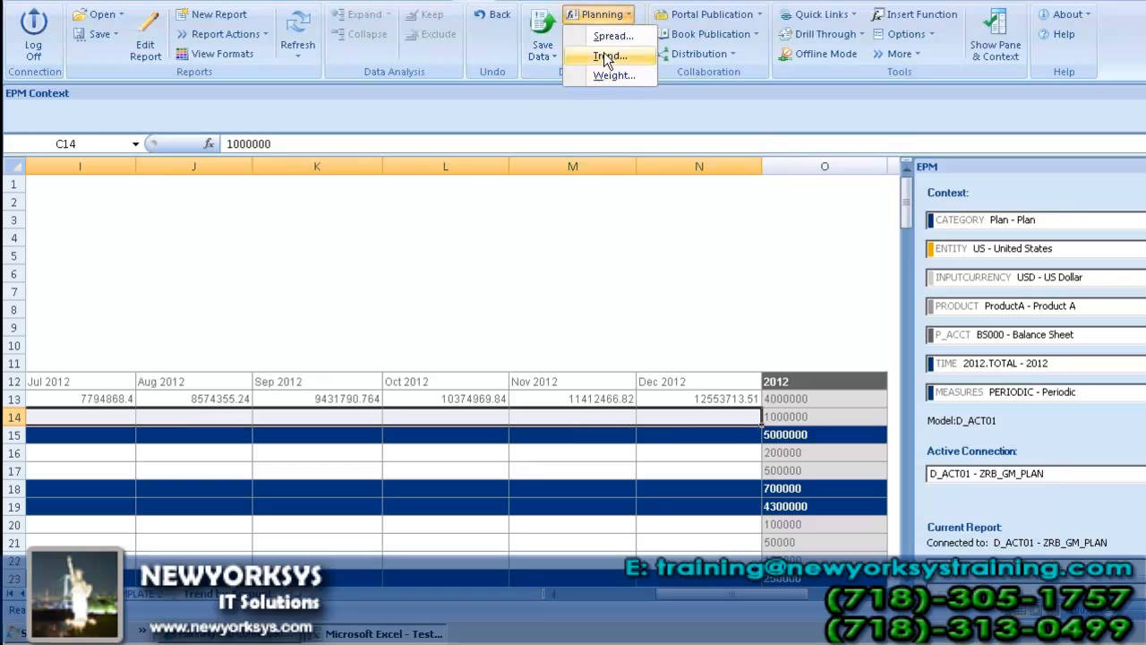
click(610, 35)
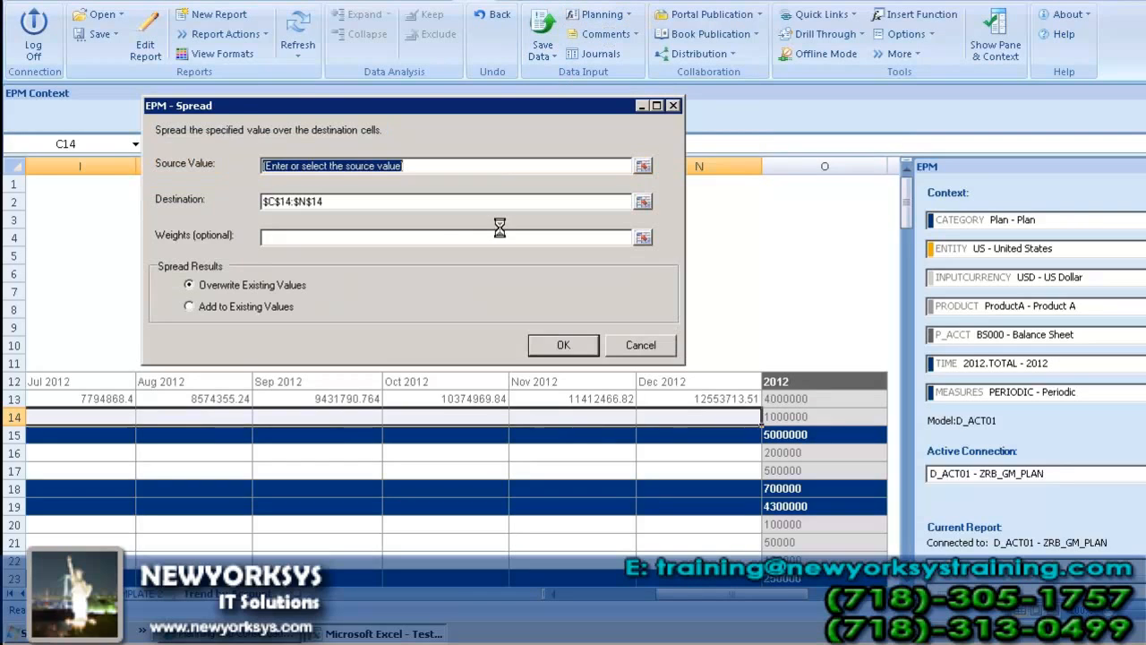
Step: Try to spread a source value of 1000000 over the selected Intercompany Sales cells without weights
drag(432, 169, 265, 161)
key(BackSpace)
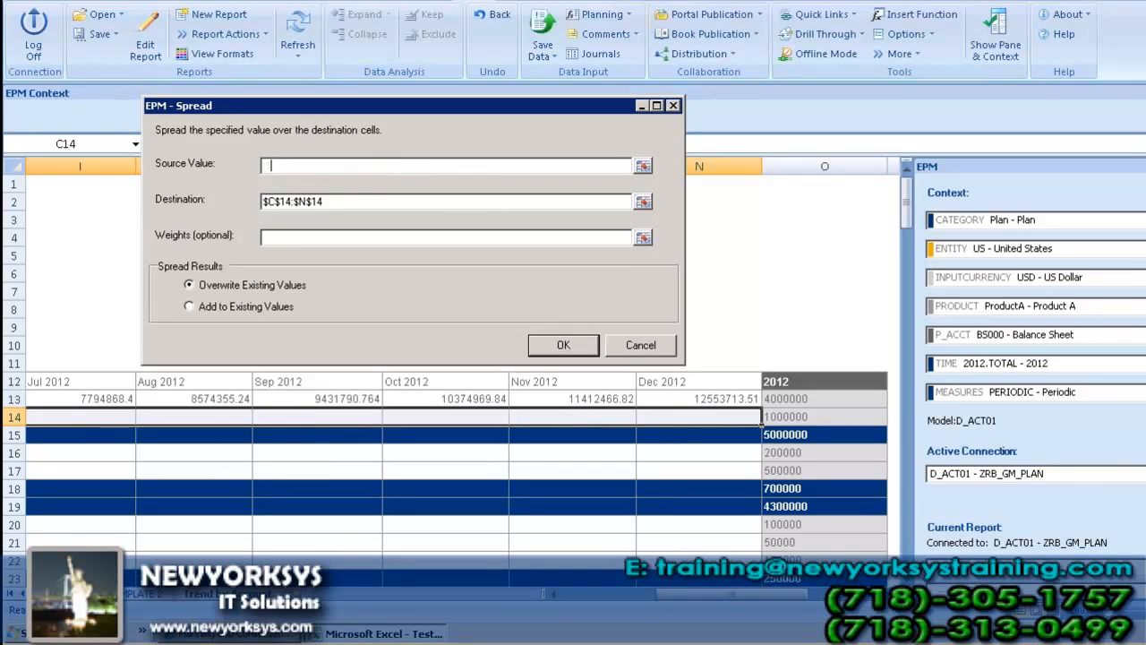
text(1000000)
click(563, 345)
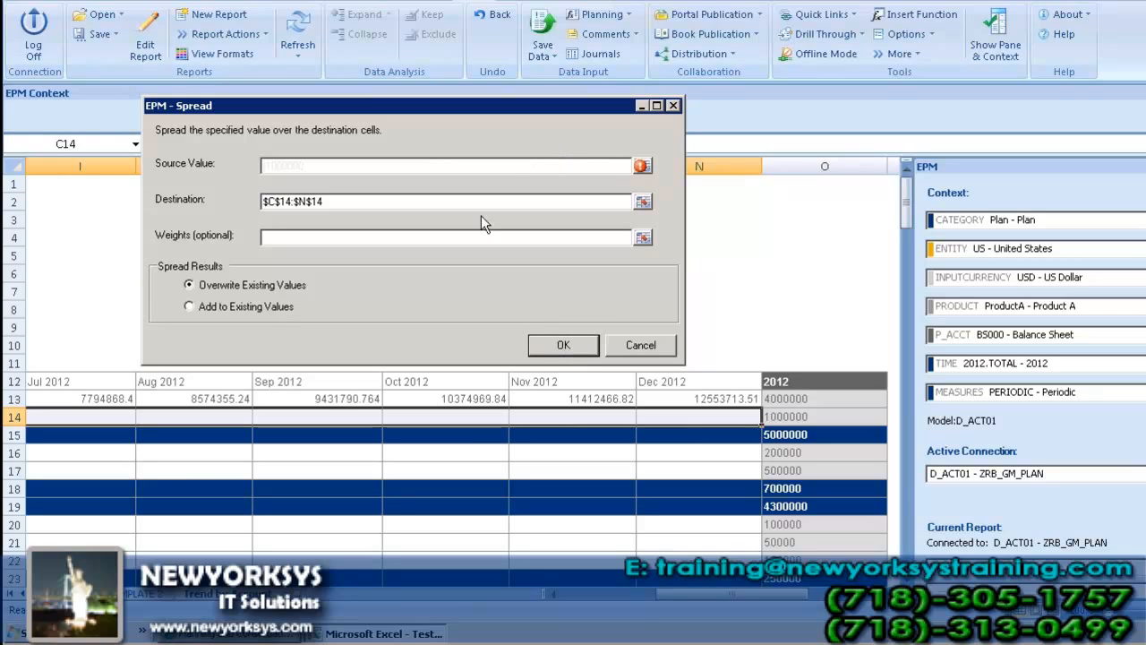
Step: Set the spread's weights to the Third Party Sales range C13:N13
click(277, 237)
text(C13)
text(:n)
key(BackSpace)
text(N13)
Step: Re-enter 1000000 as the source value and apply the weighted spread to Intercompany Sales
mouse_move(640, 167)
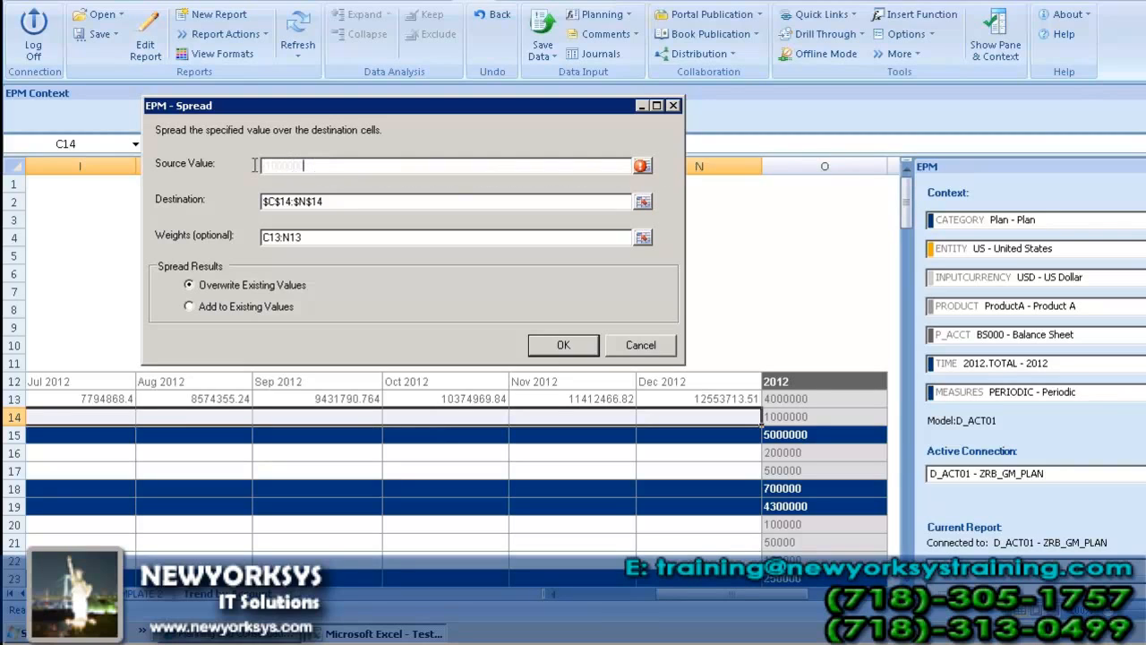
drag(305, 166, 253, 163)
key(BackSpace)
click(557, 350)
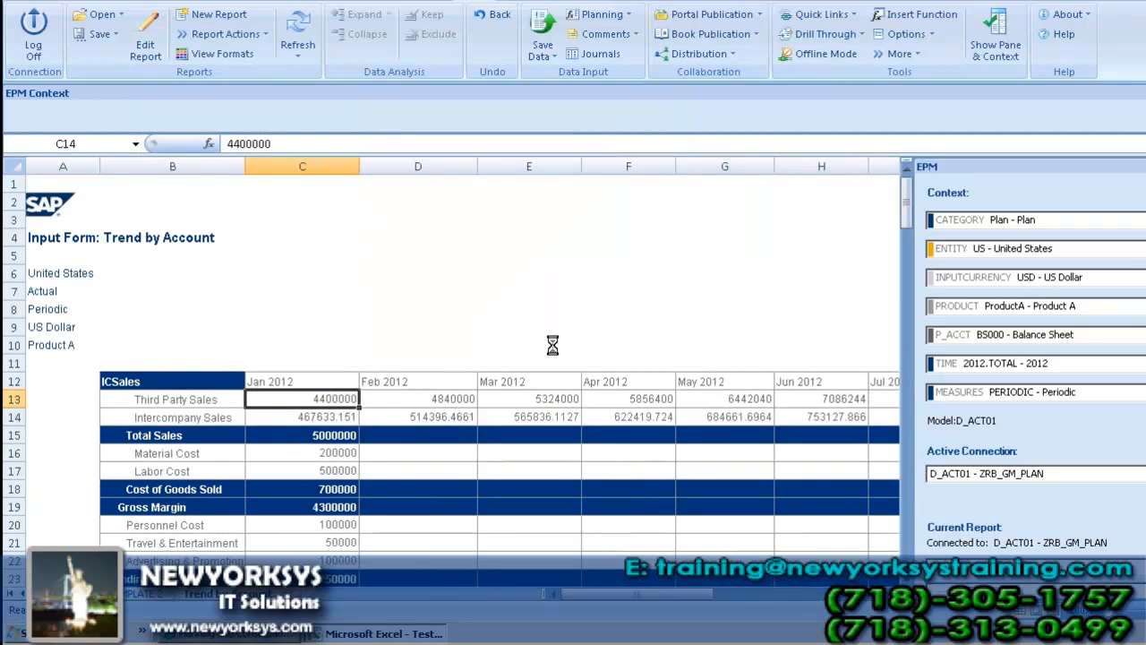
Step: Fill the January Material Cost value of 200000 across the row through Dec 2012
click(427, 460)
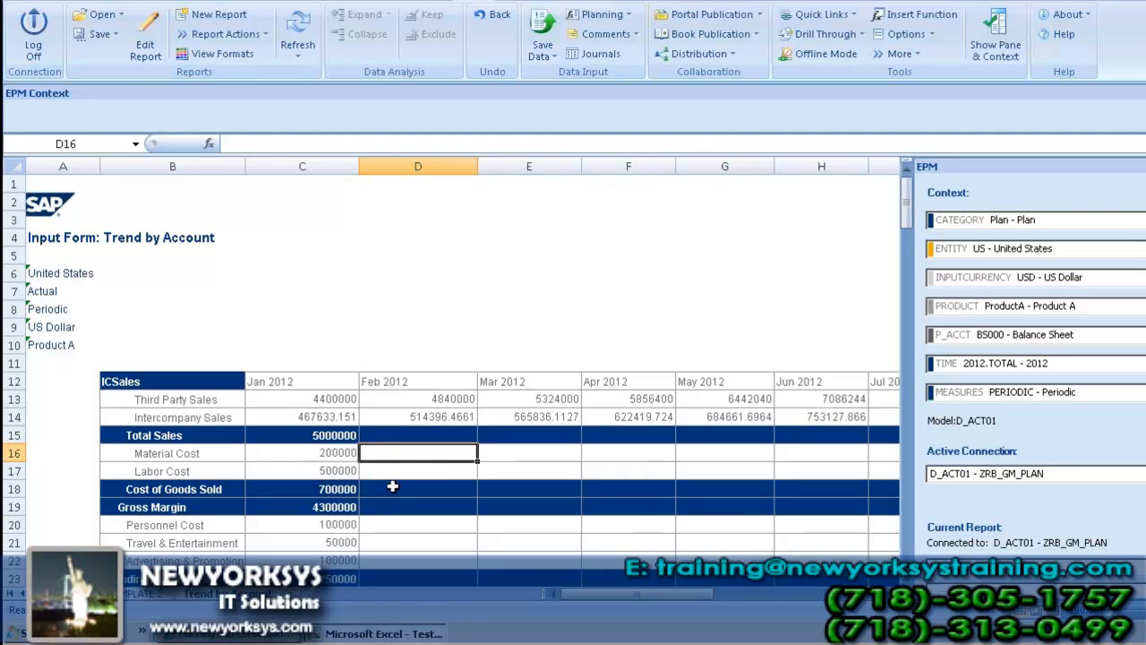
click(331, 454)
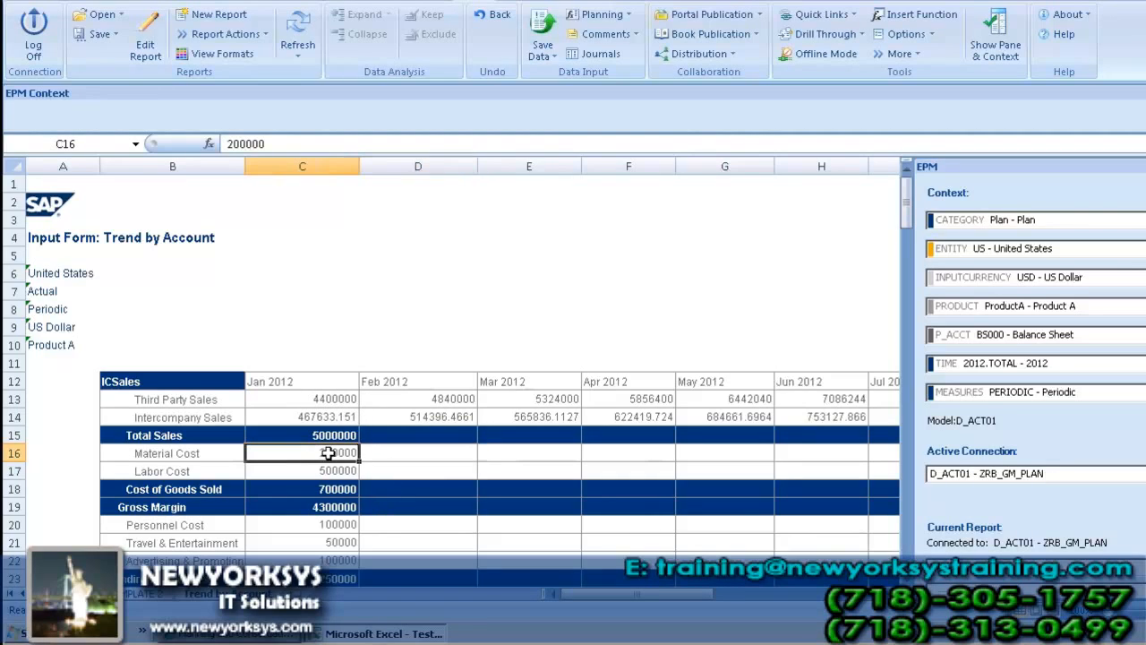
drag(359, 459, 621, 460)
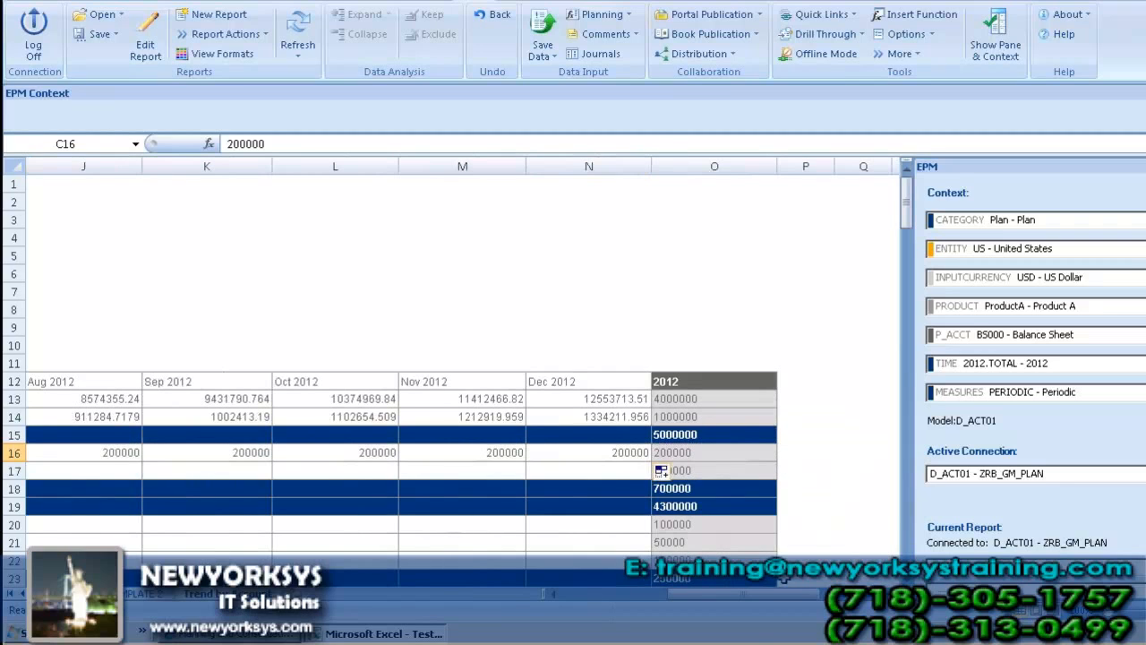
Step: Fill the January Labor Cost value of 500000 across the row through Dec 2012
drag(760, 595, 562, 603)
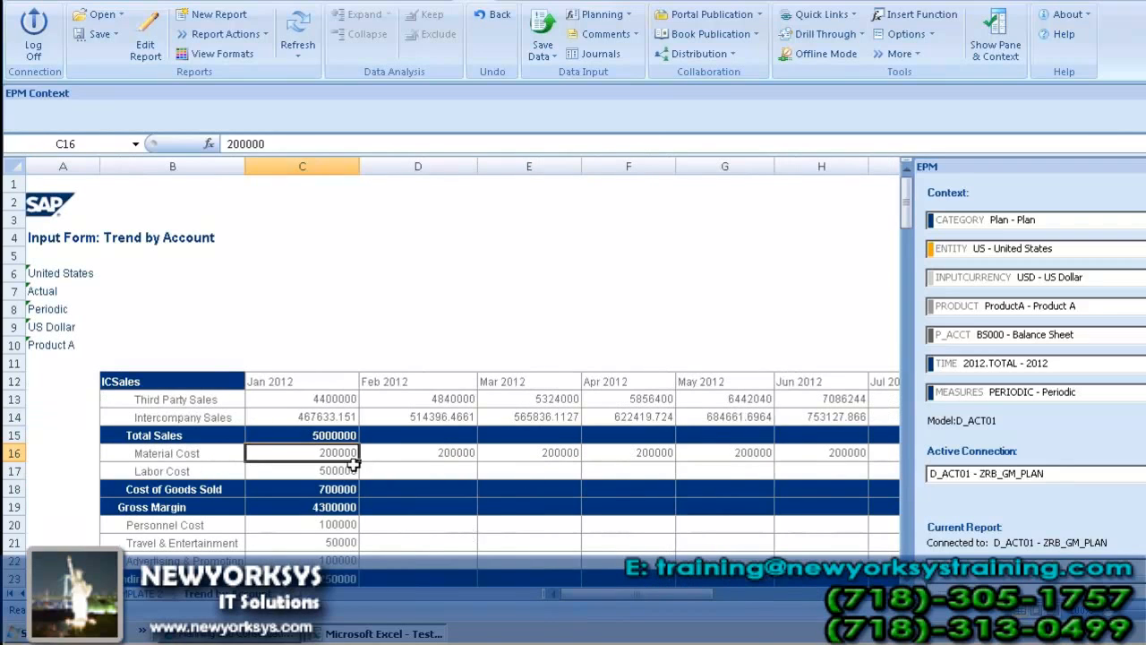
click(356, 475)
drag(362, 481, 613, 477)
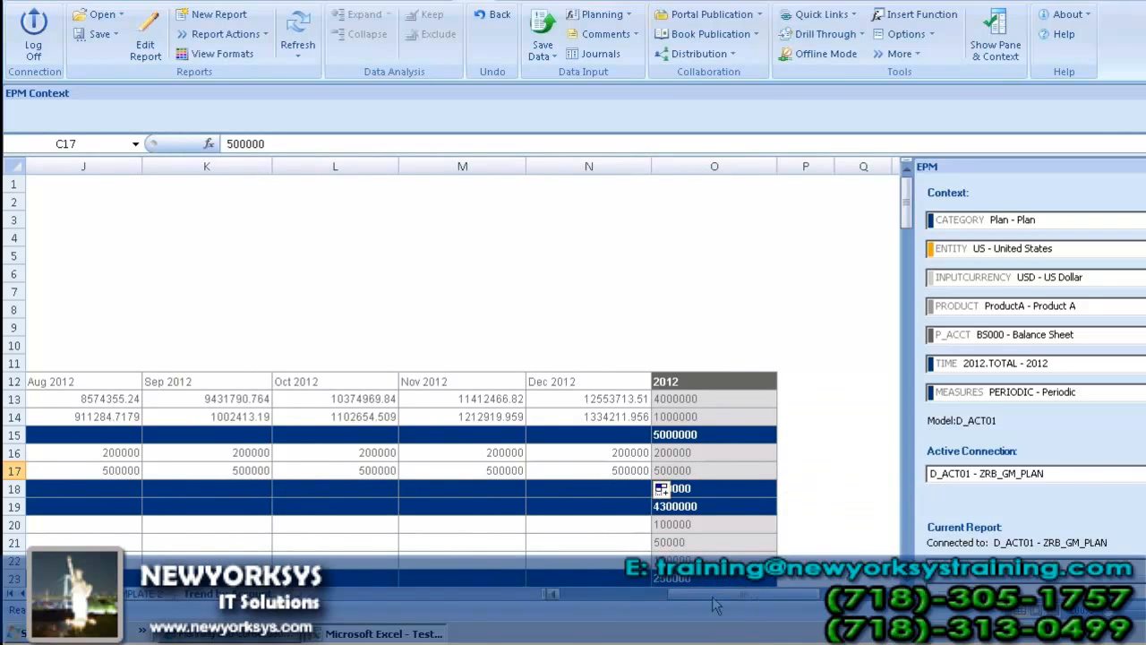
Step: Fill the January Personnel Cost, Travel & Entertainment and Advertising & Promotion values across their rows through Dec 2012
click(567, 596)
click(567, 596)
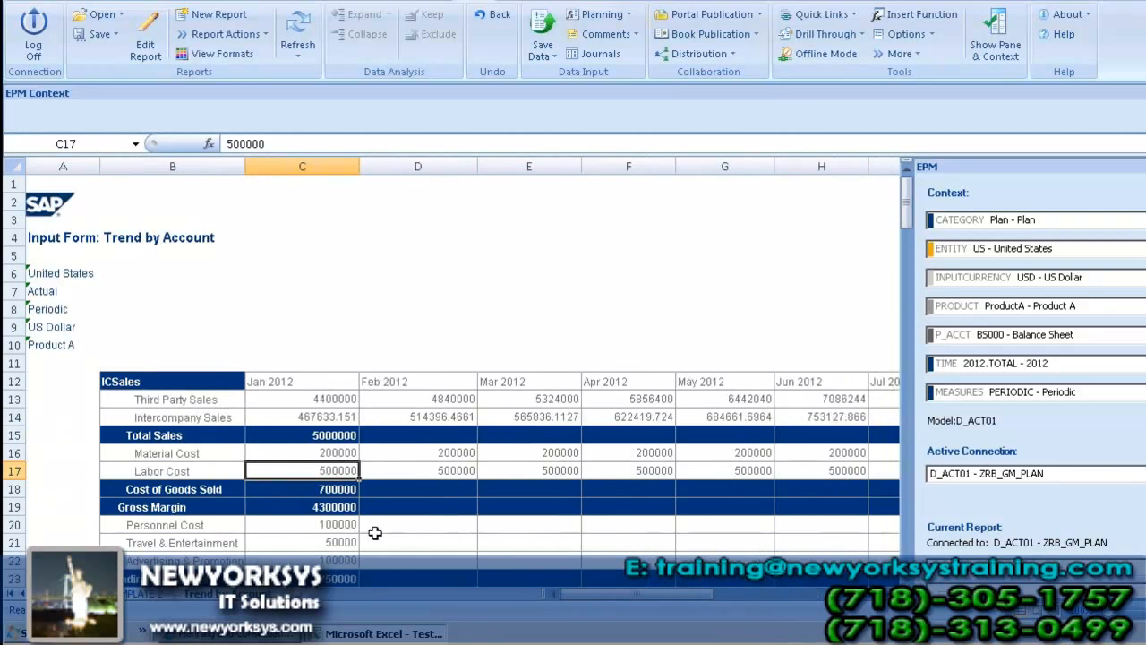
click(334, 527)
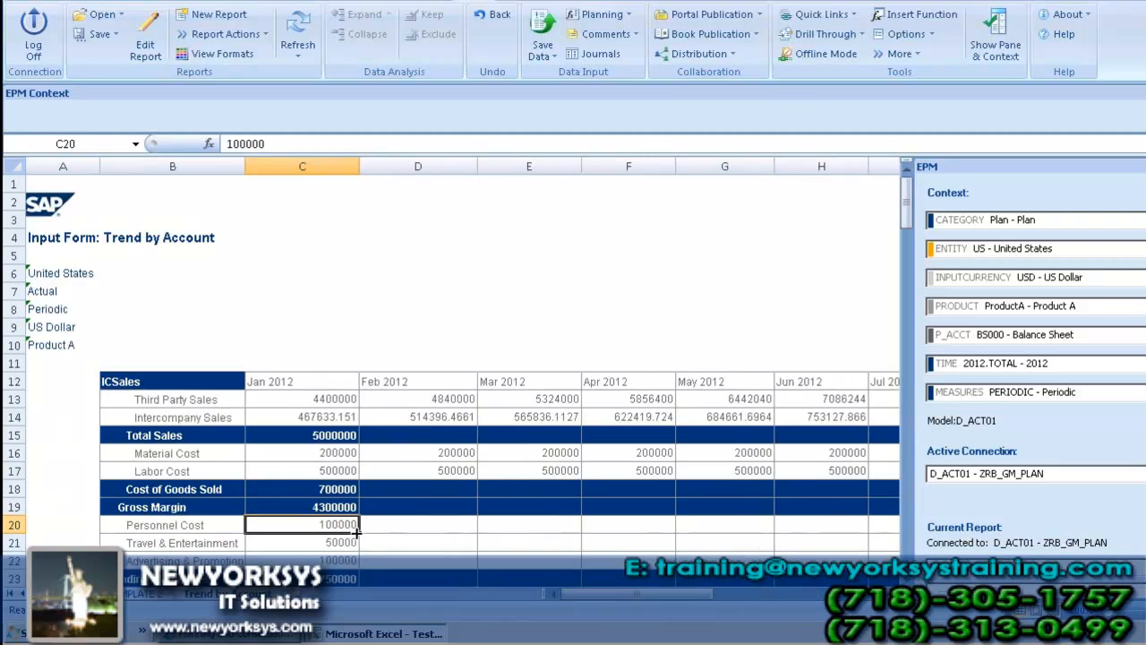
drag(337, 525, 631, 562)
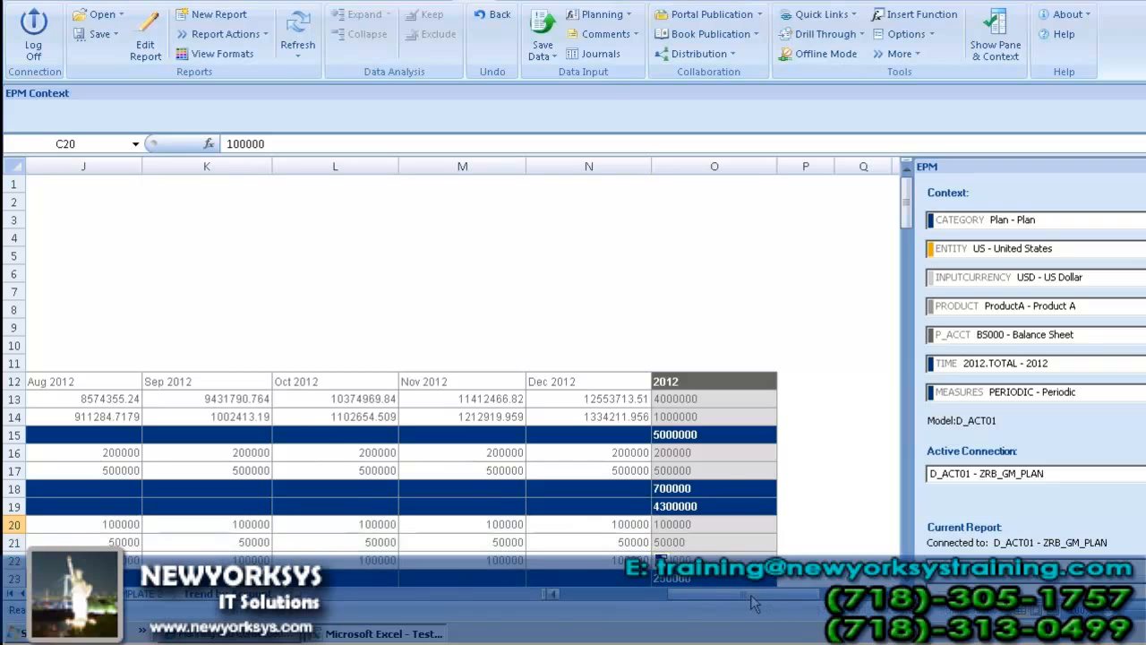
Step: Enter Financial Income/Expense values of 2000 for Feb, 5000 for Mar and -4000 for Apr 2012
click(574, 595)
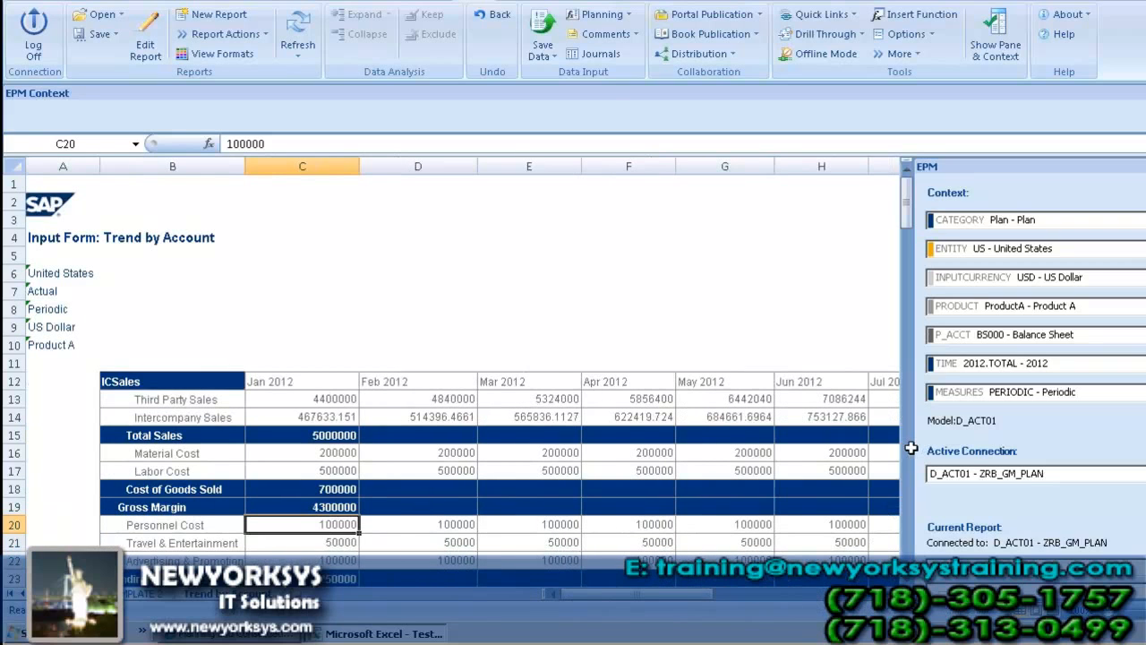
scroll(499, 376, down, 2)
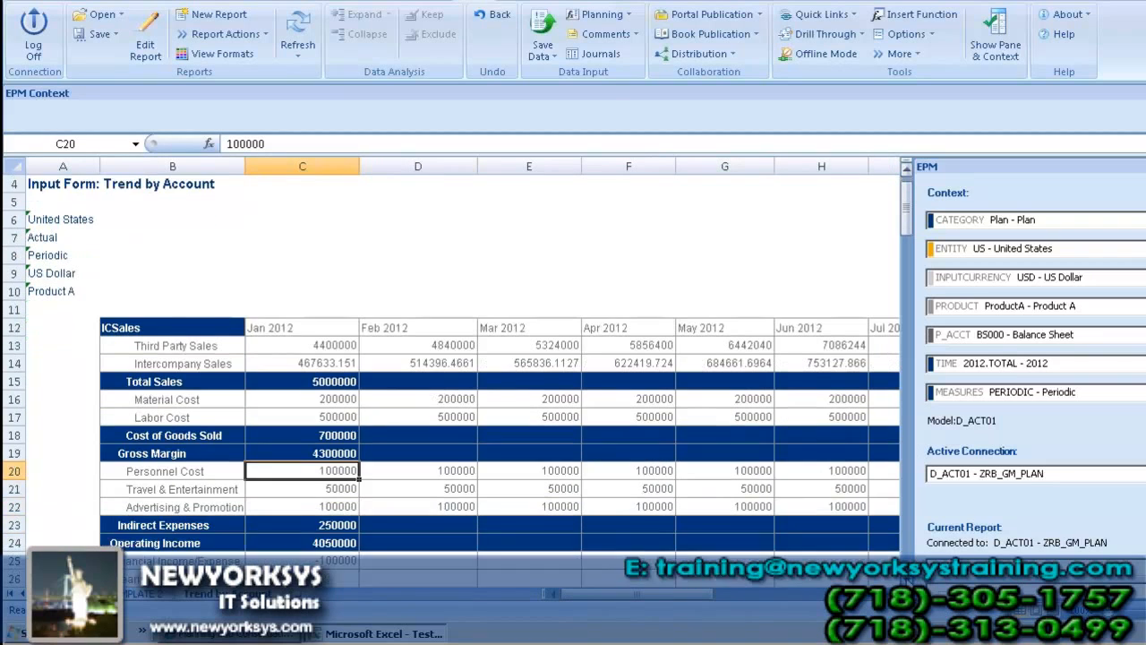
scroll(407, 360, down, 3)
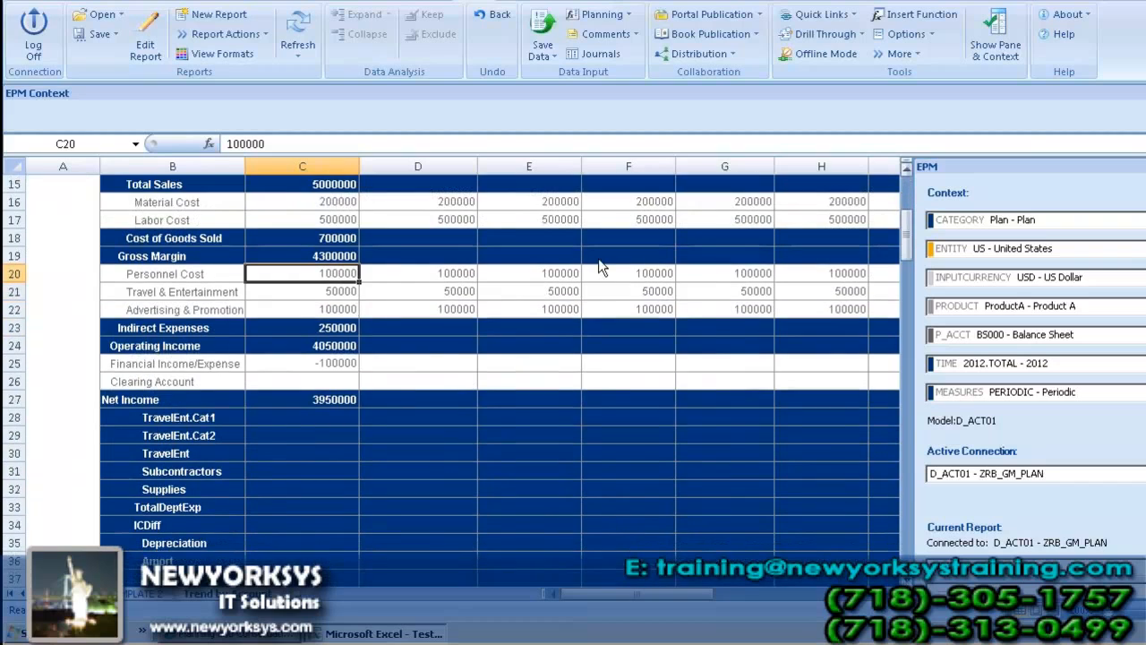
click(407, 361)
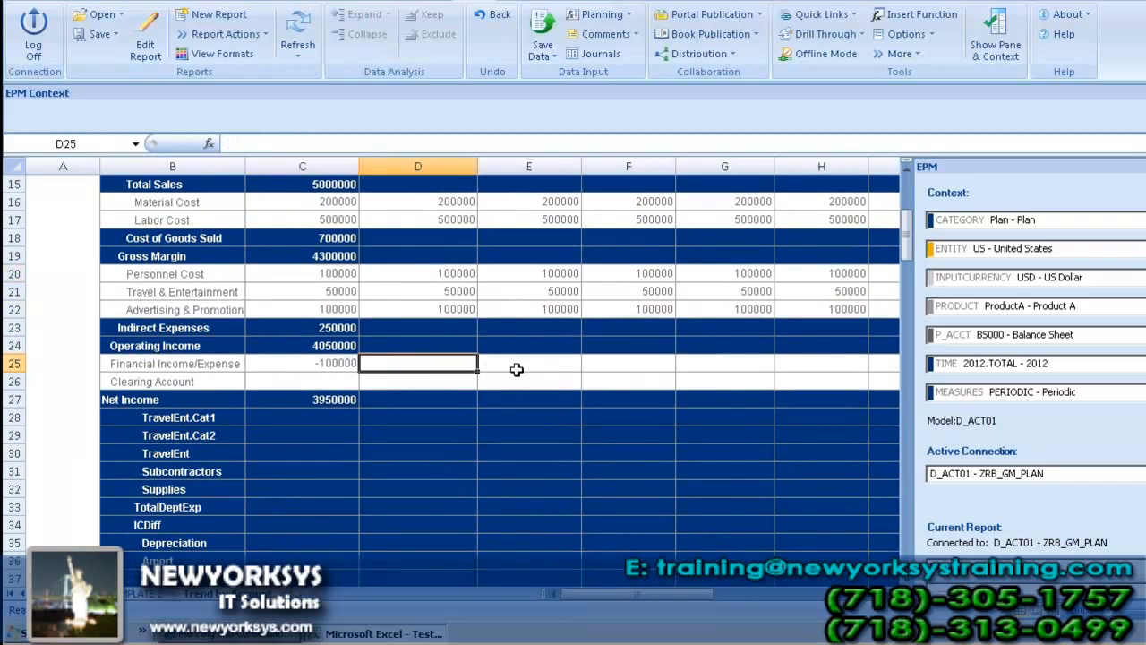
text(2000)
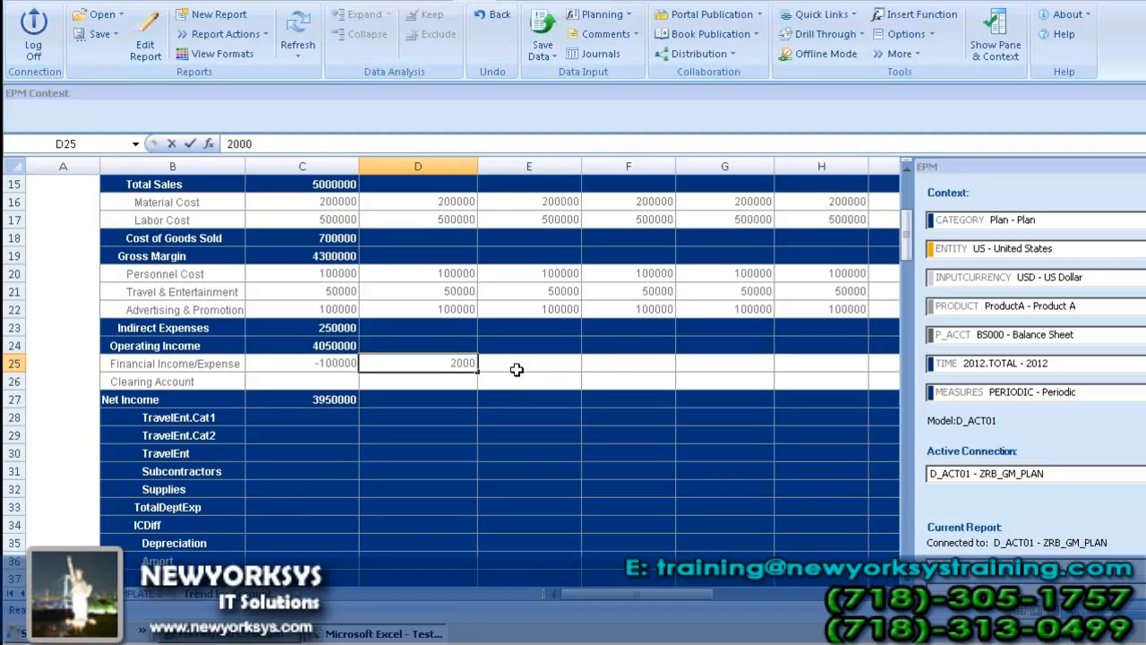
click(517, 369)
text(5000)
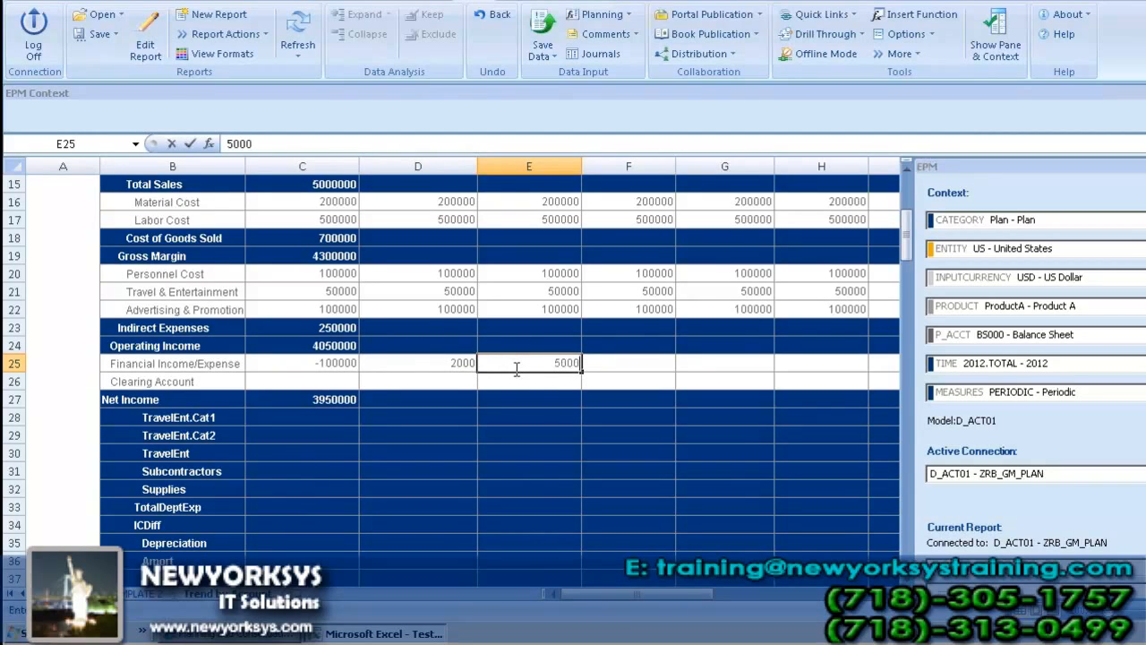
key(Tab)
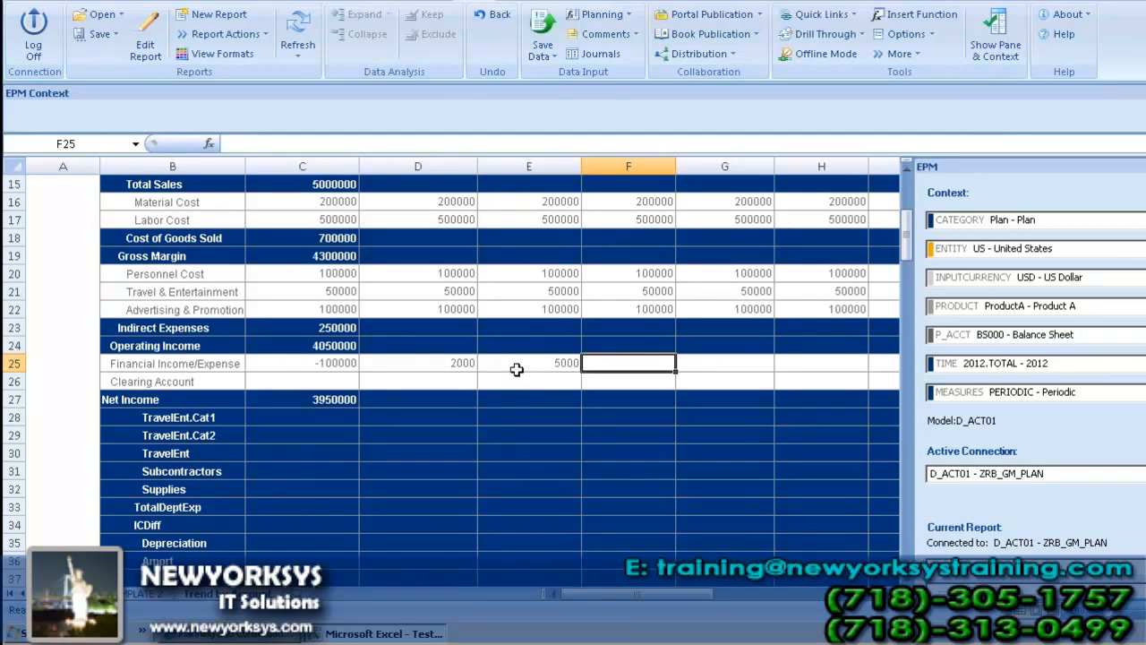
text(-)
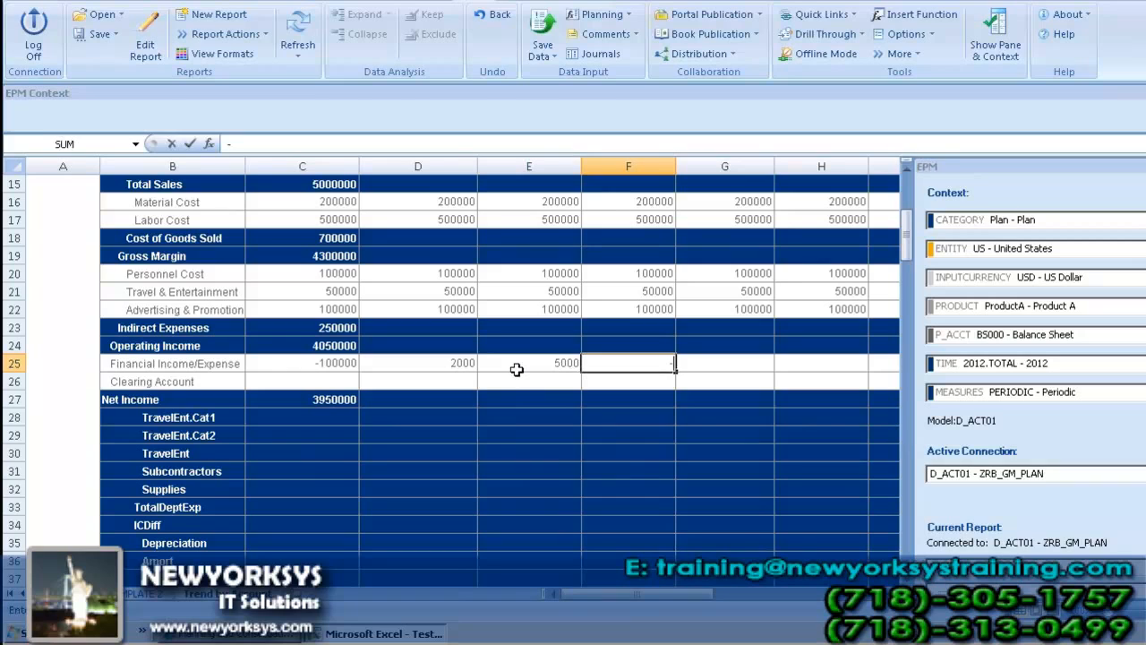
text(4000)
key(Tab)
Step: Enter Financial Income/Expense values of 2000 for May, 20000 for Jun, 1000 for Jul and 10000 for Aug 2012
text(2)
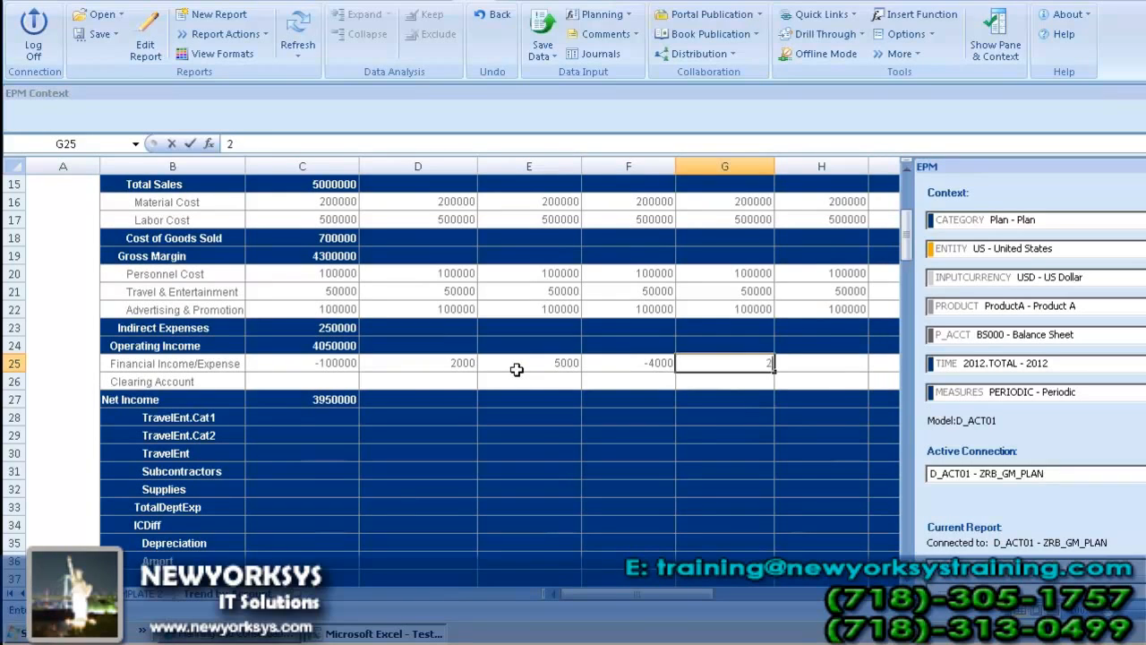
text(000)
key(Tab)
text(2000)
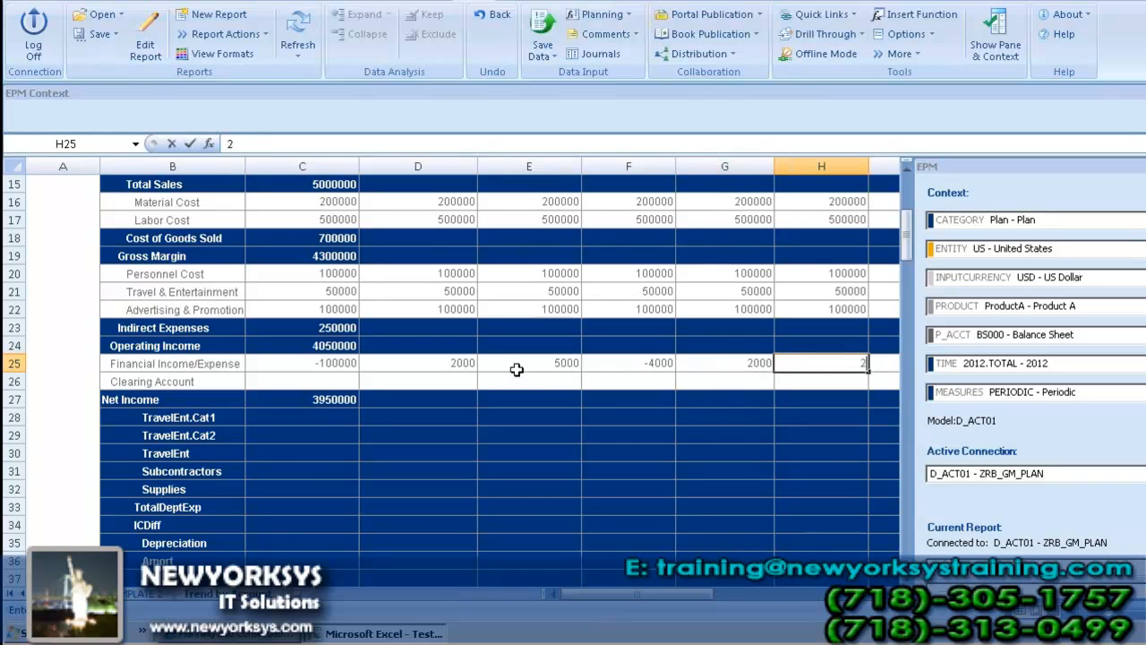
text(0)
key(Tab)
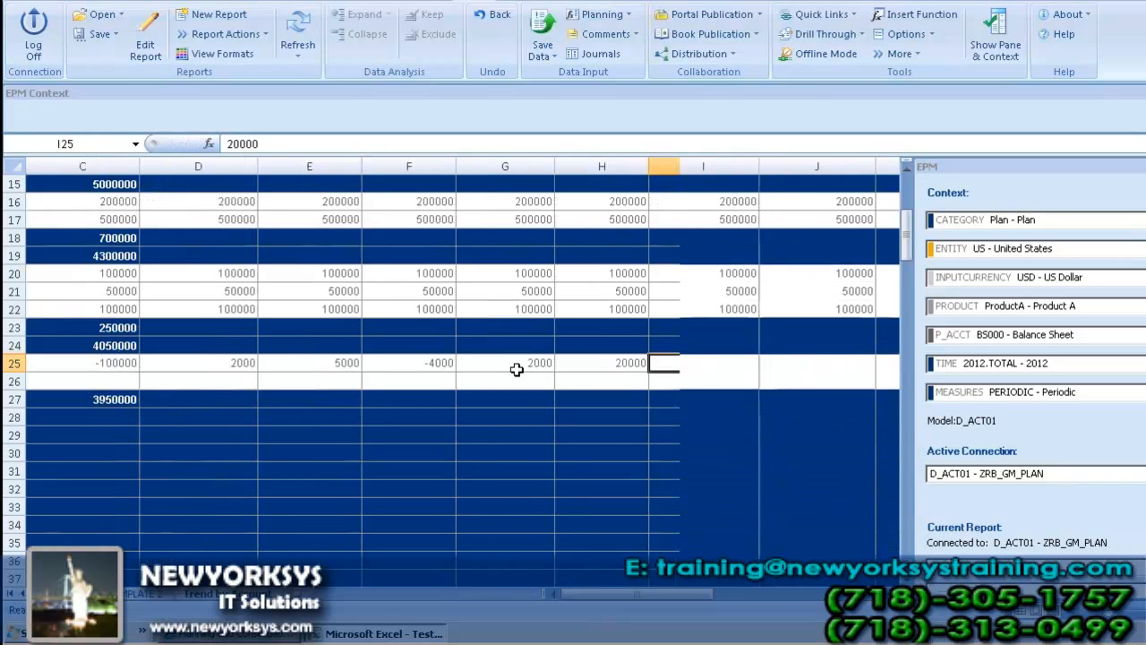
text(1000)
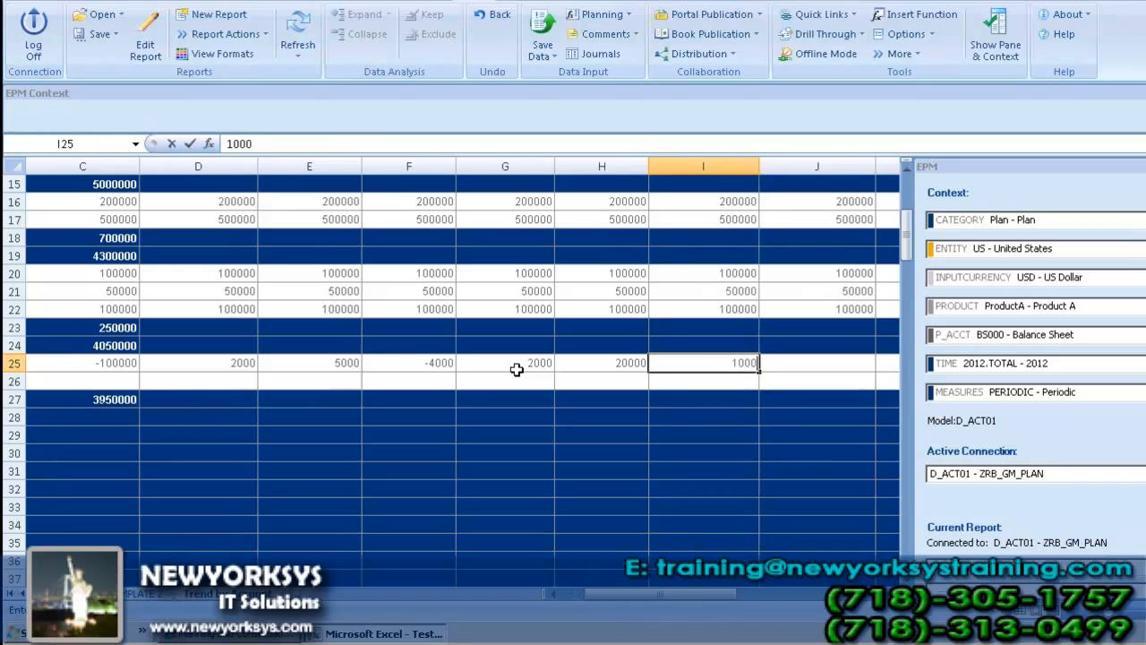
key(Tab)
text(1000)
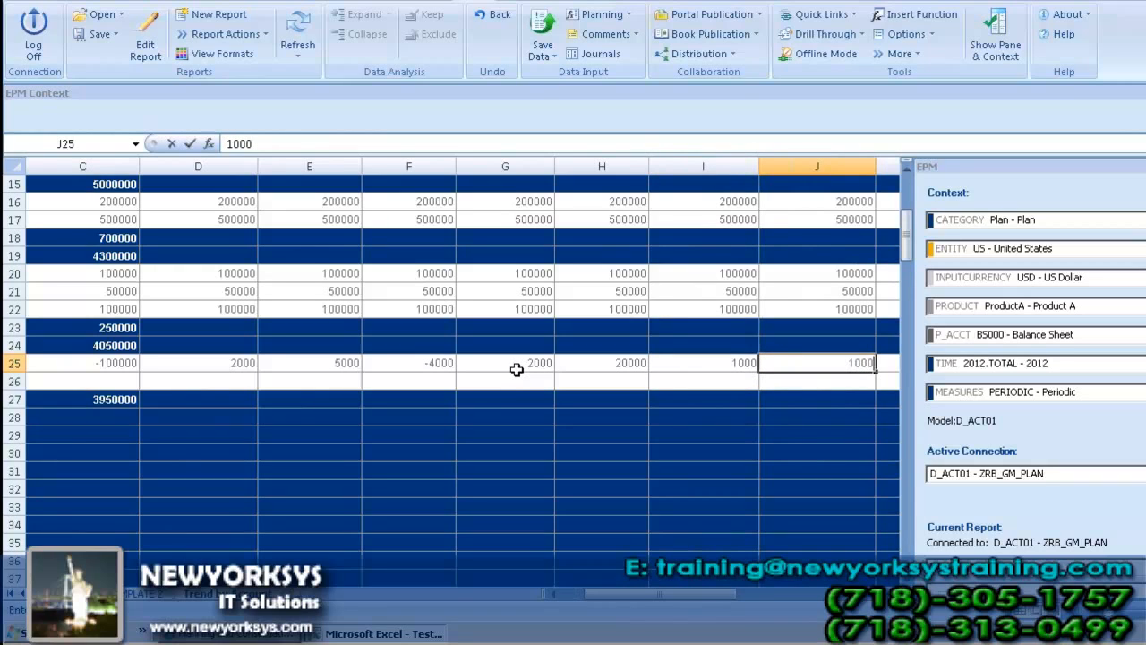
text(0)
key(Tab)
Step: Enter Financial Income/Expense values of -3000 for Sep, 2000 for Oct, 2000 for Nov and 50000 for Dec 2012
text(-)
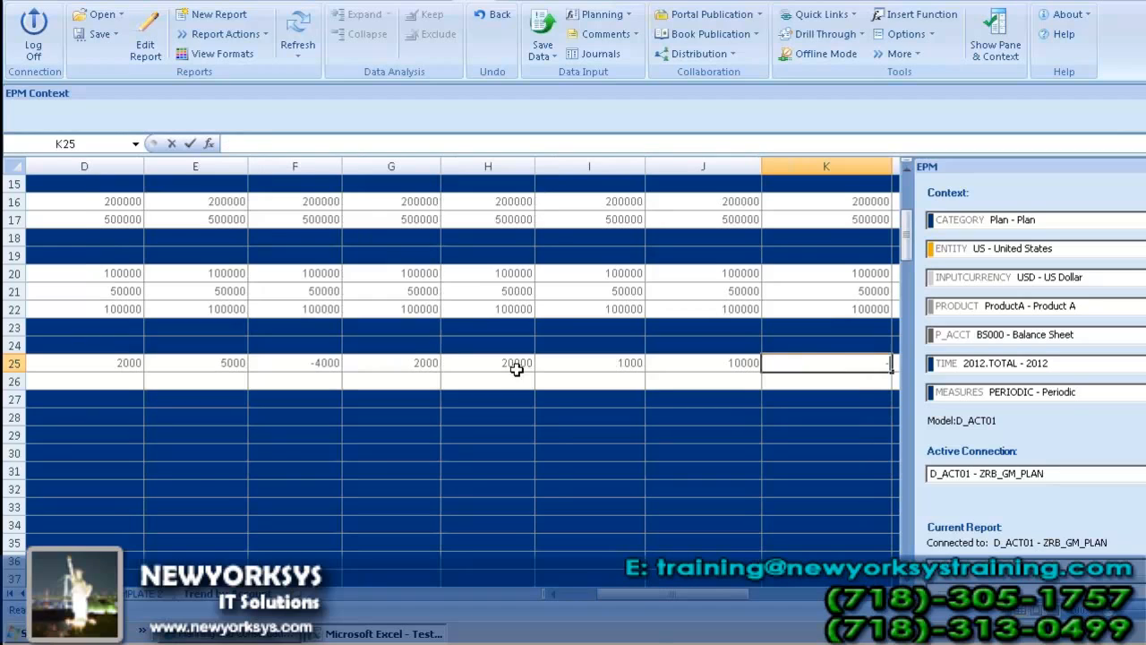
text(30000)
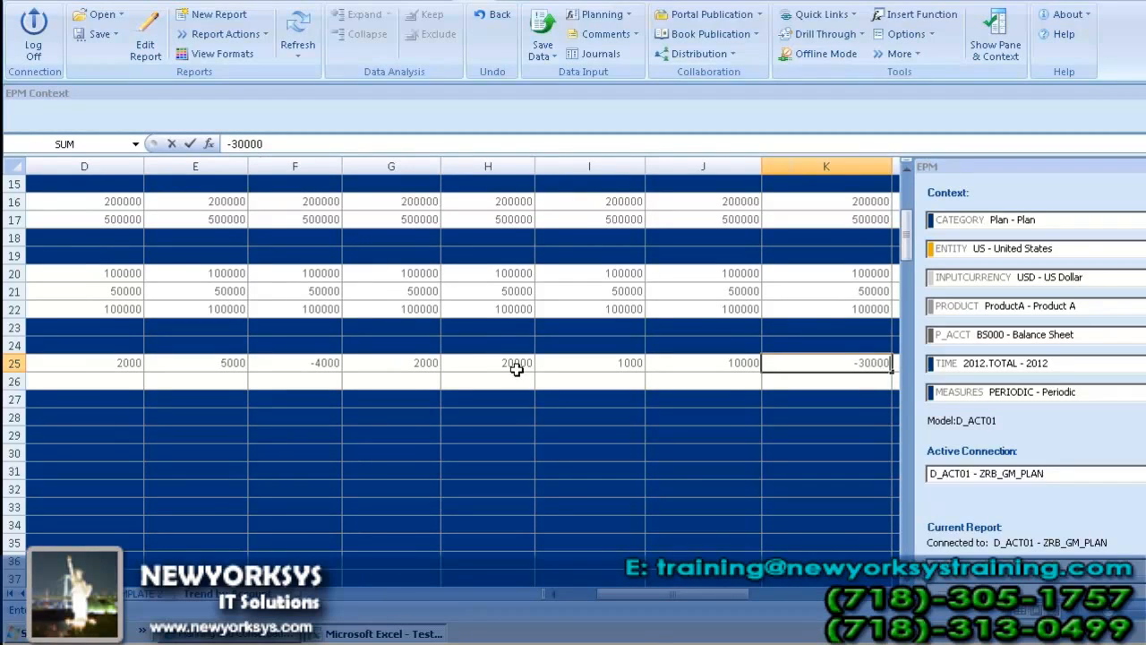
key(BackSpace)
key(Tab)
text(200)
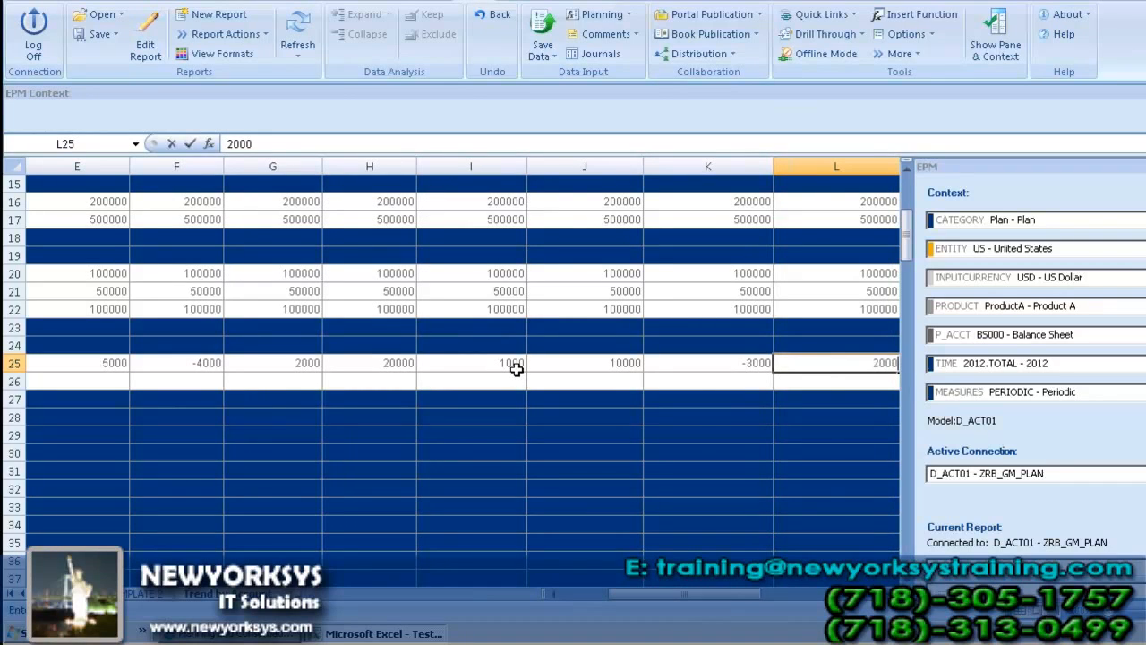
key(Tab)
text(2)
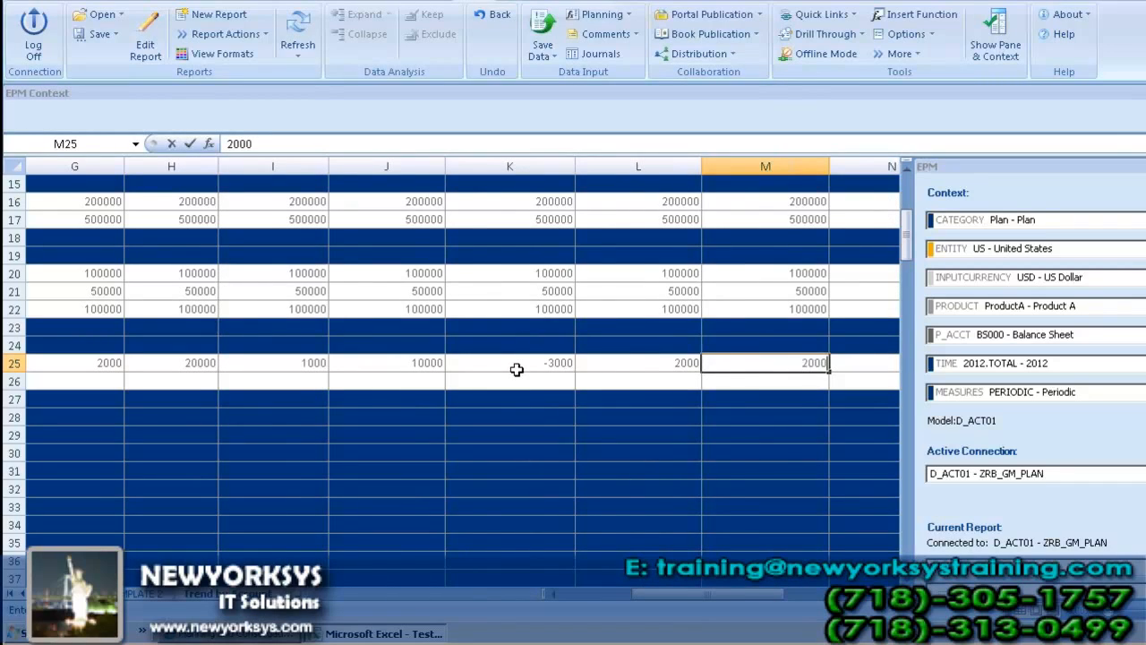
text(000)
key(Tab)
text(50000)
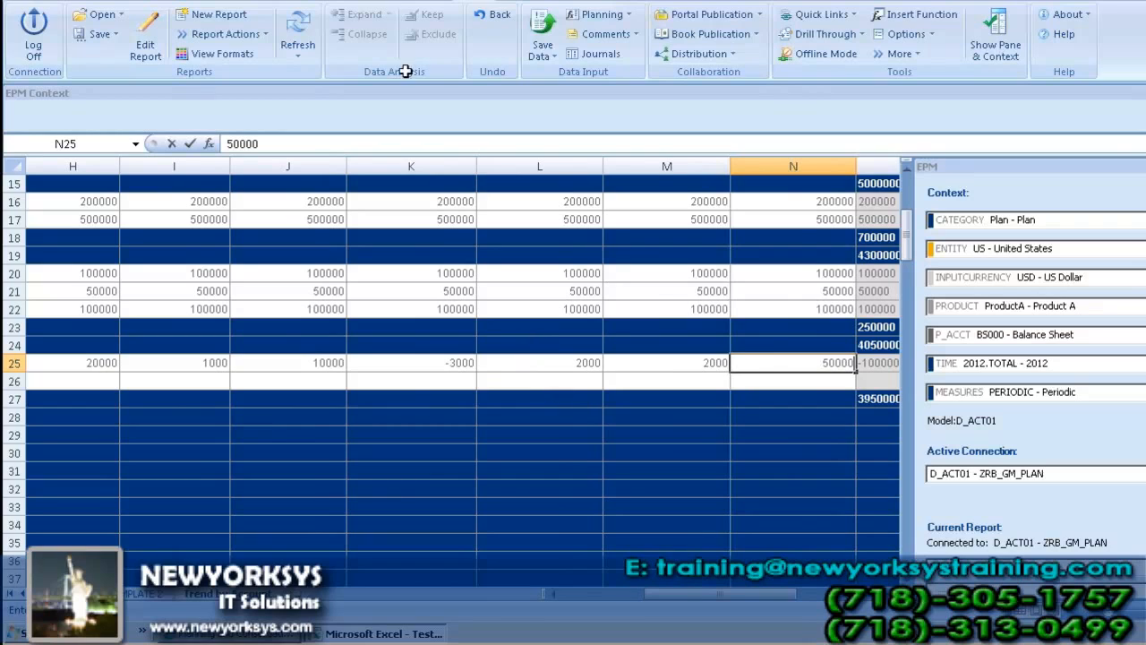
click(707, 381)
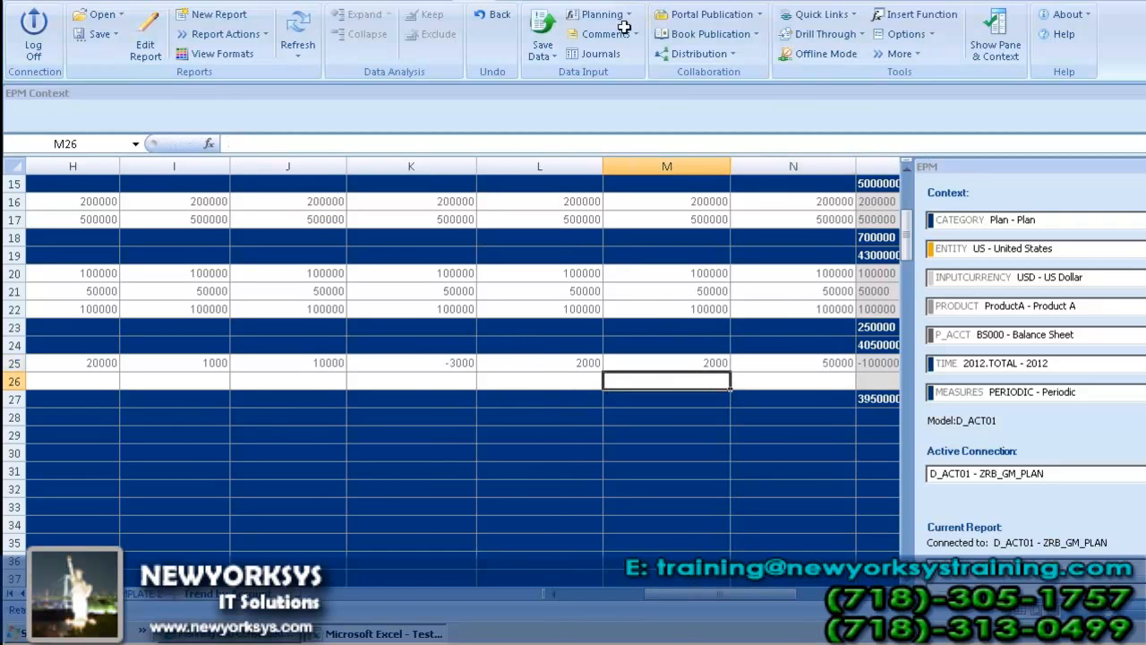
Step: Save the worksheet data to the model, confirm sending the records, and refresh the report to check the recalculated totals
click(552, 56)
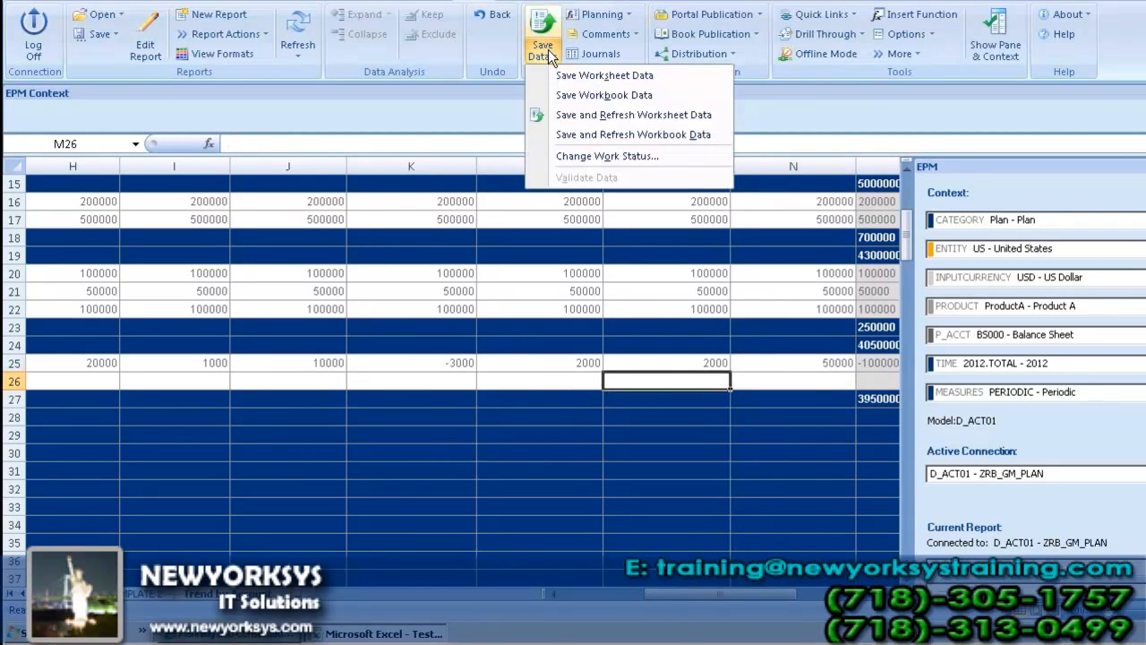
click(605, 77)
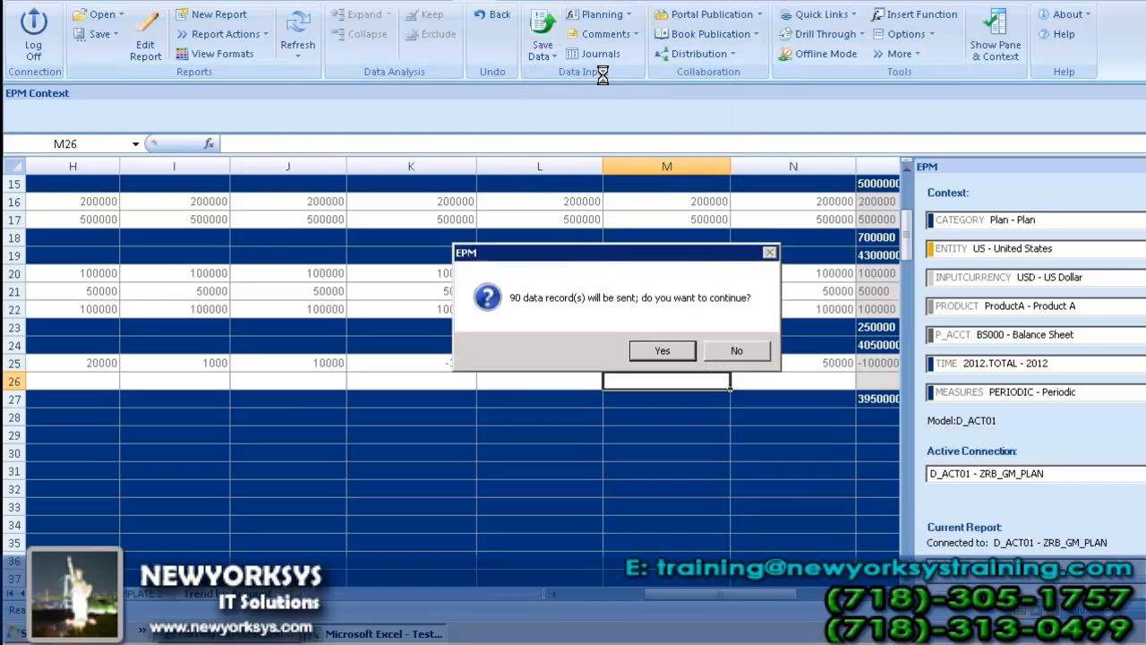
click(678, 357)
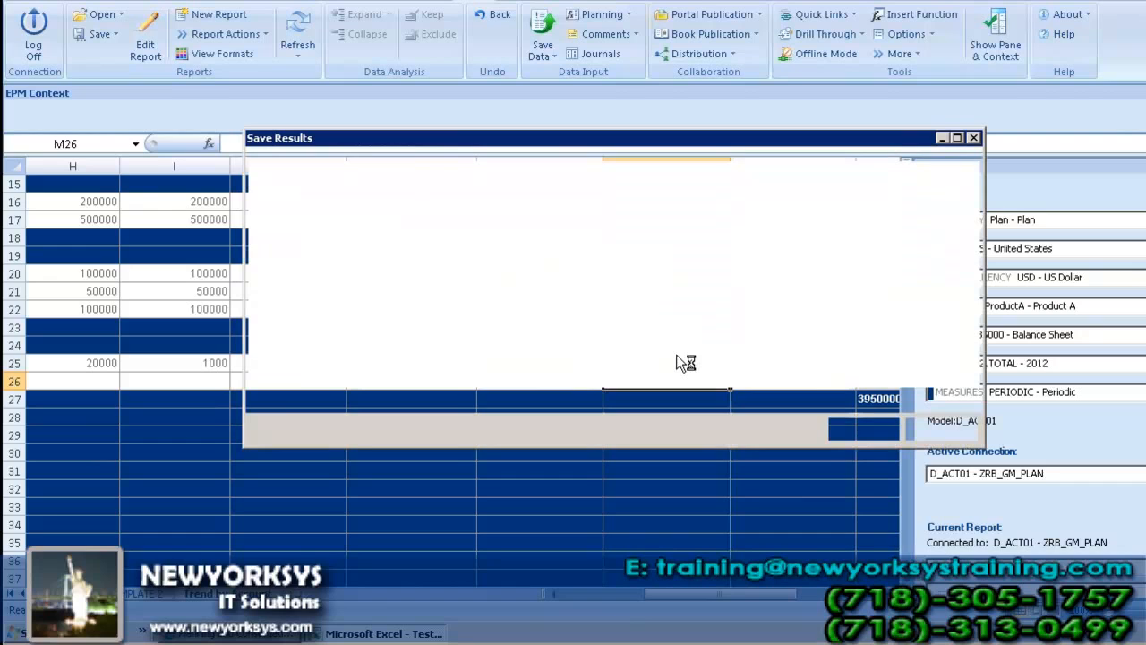
click(298, 37)
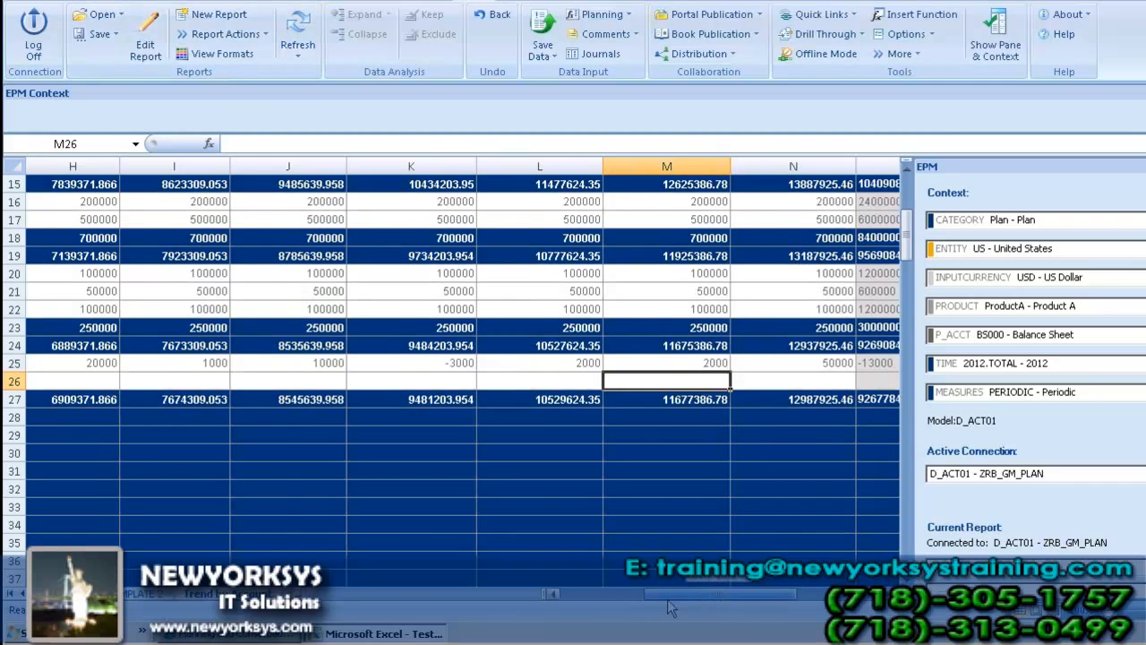
click(594, 598)
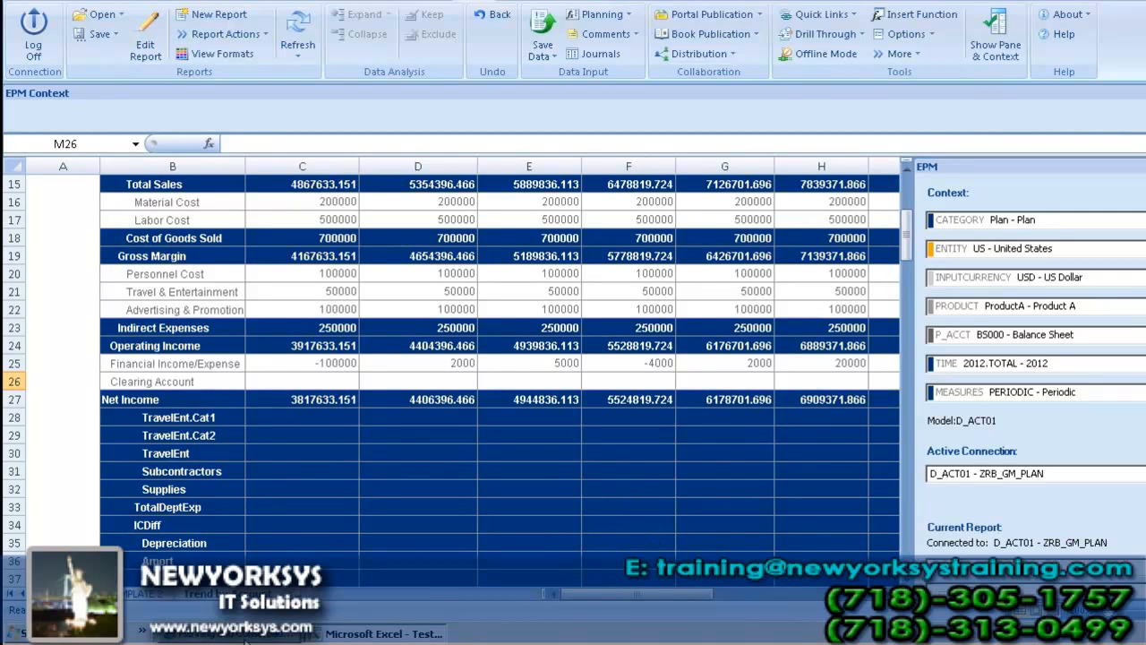
Step: Switch to the Planning and Consolidation administration and narrow the empty P_ACCT member columns from INPUTREADY through OWNER
click(249, 636)
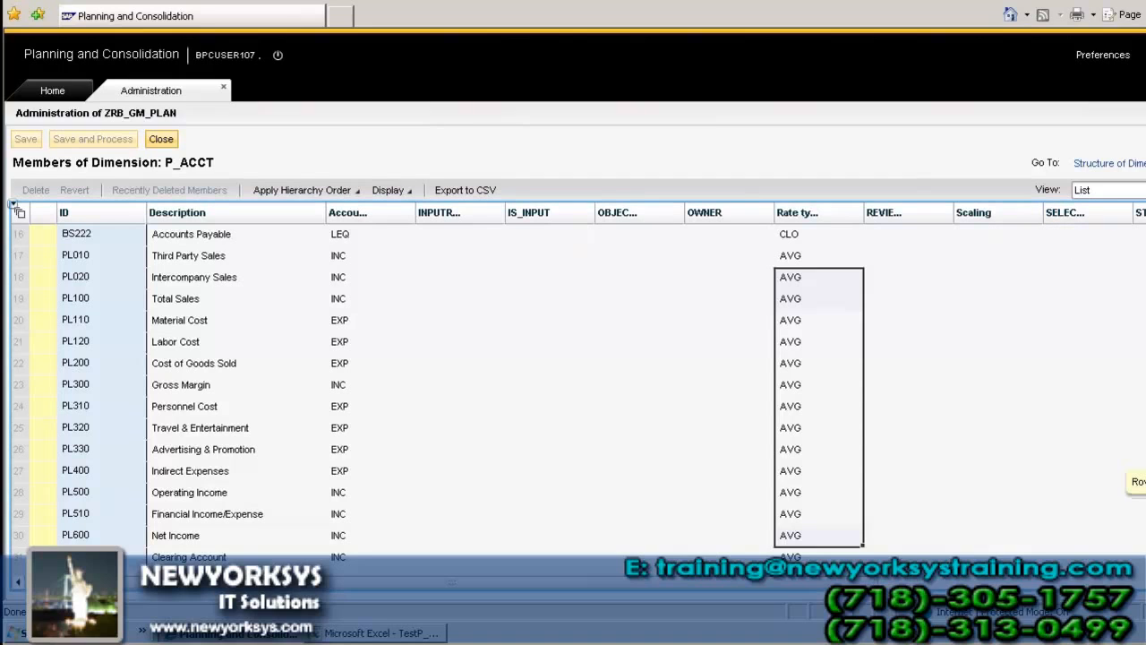
scroll(775, 481, down, 2)
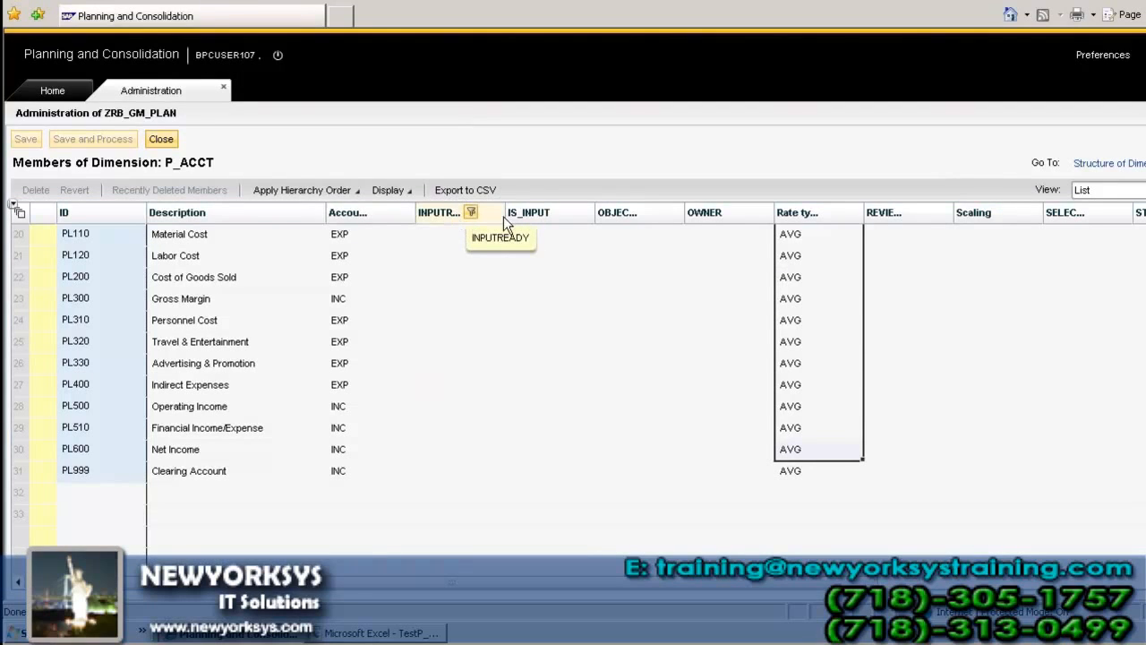
drag(505, 213, 420, 216)
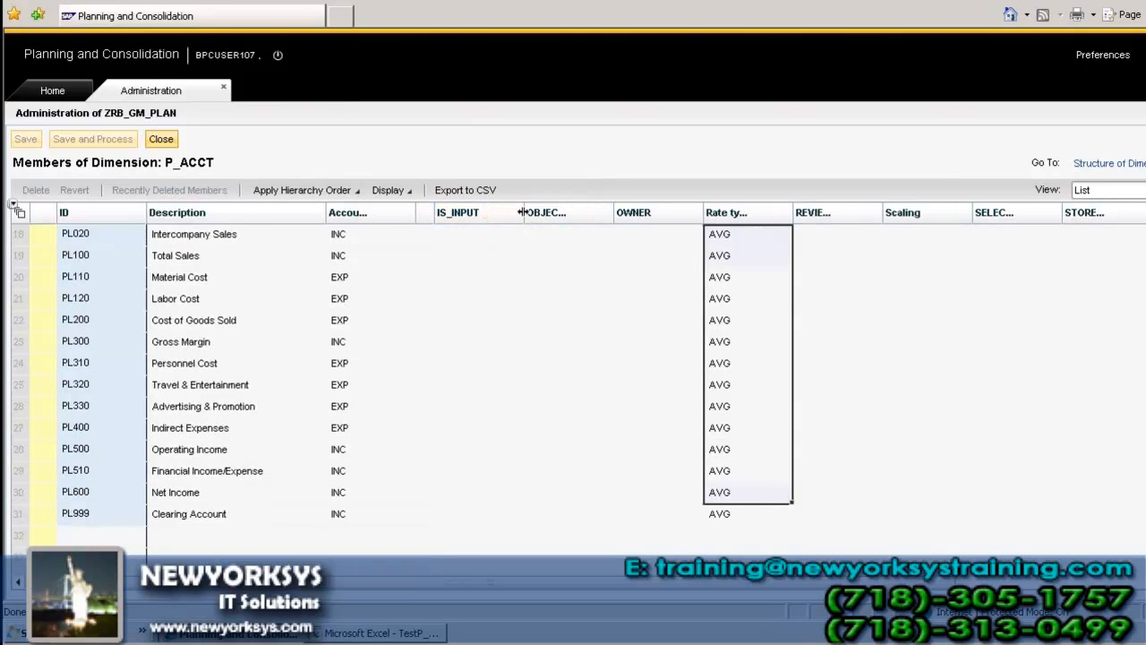
drag(523, 213, 462, 218)
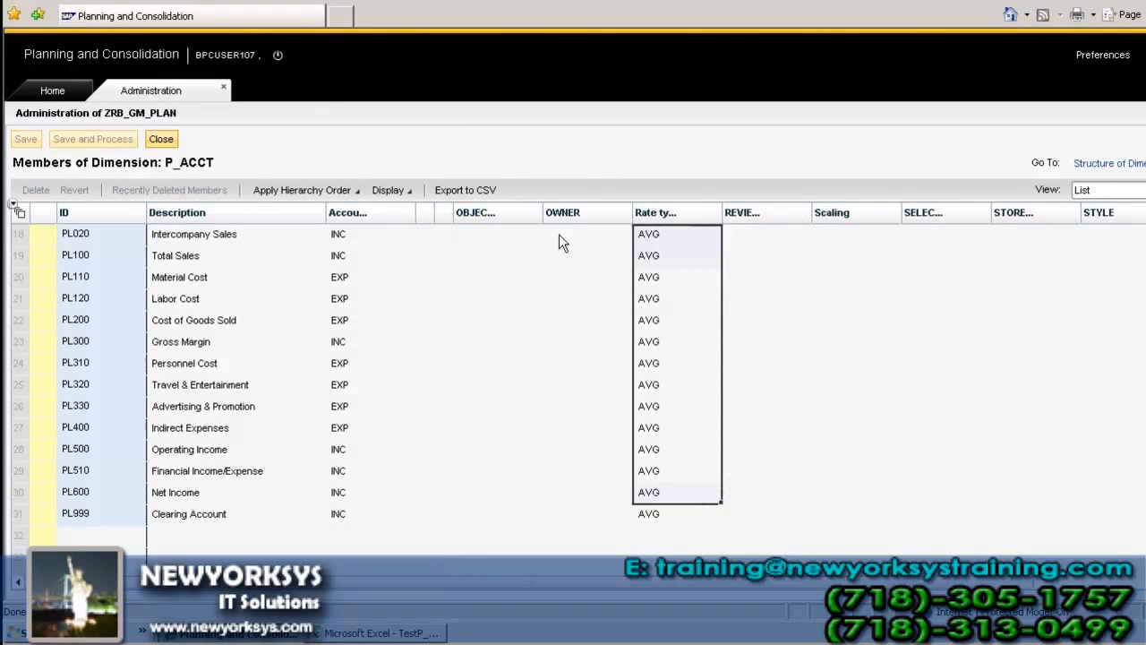
drag(542, 213, 467, 214)
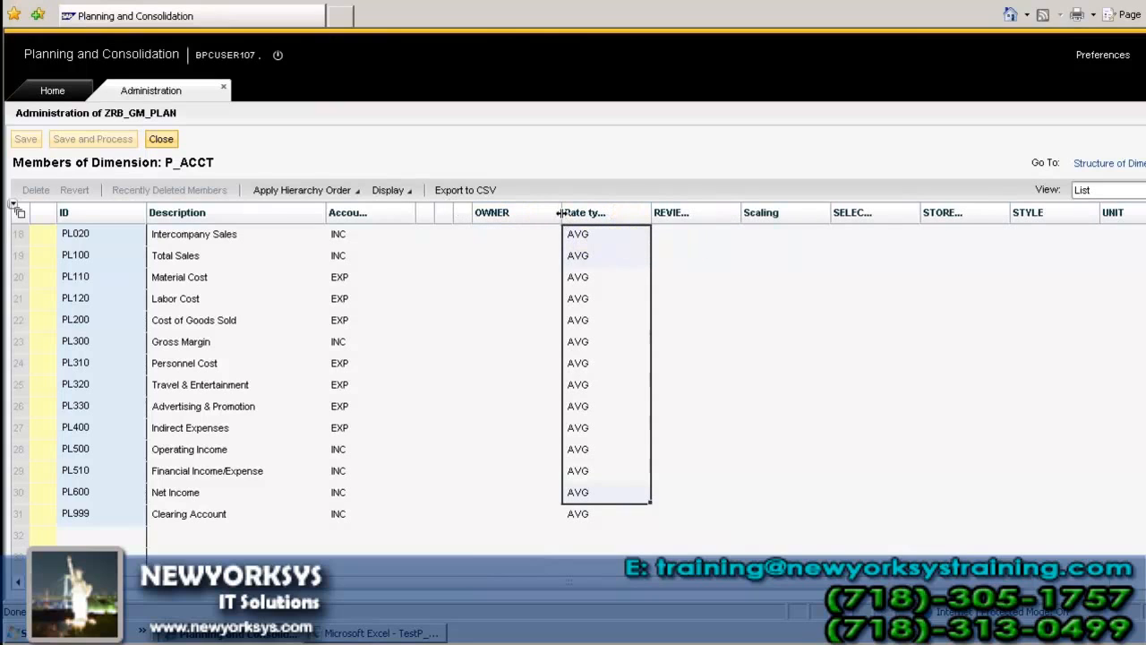
drag(562, 212, 482, 214)
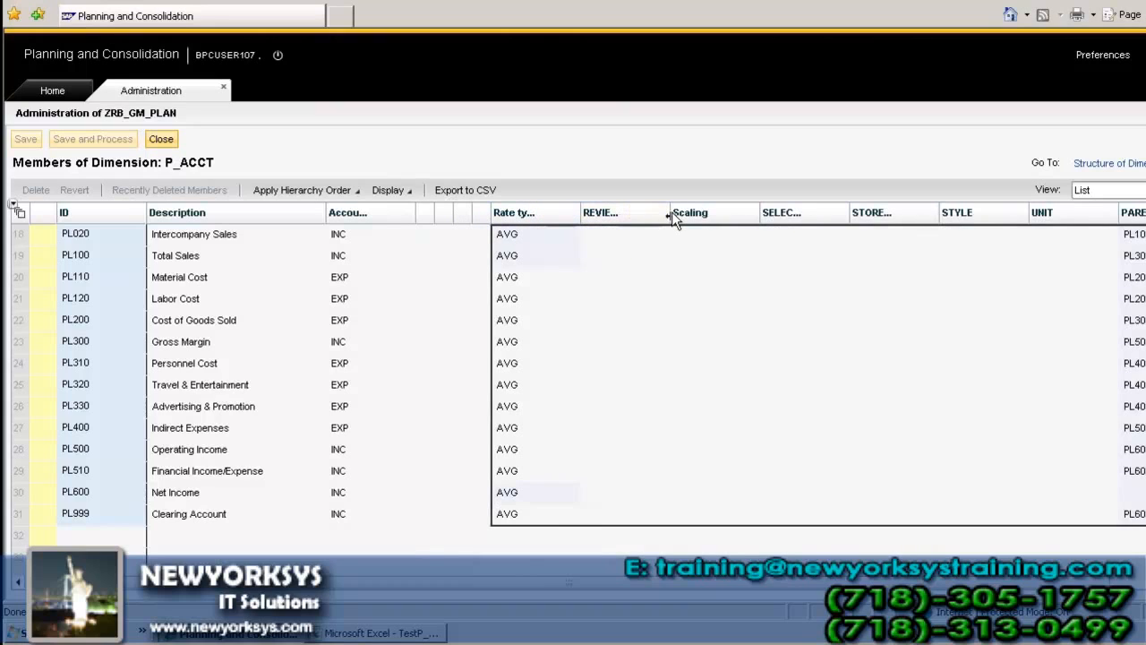
Step: Narrow the remaining empty P_ACCT member columns, including STORED_CALC, STYLE and UNIT, to bring the parent column closer to Rate type
drag(669, 212, 593, 211)
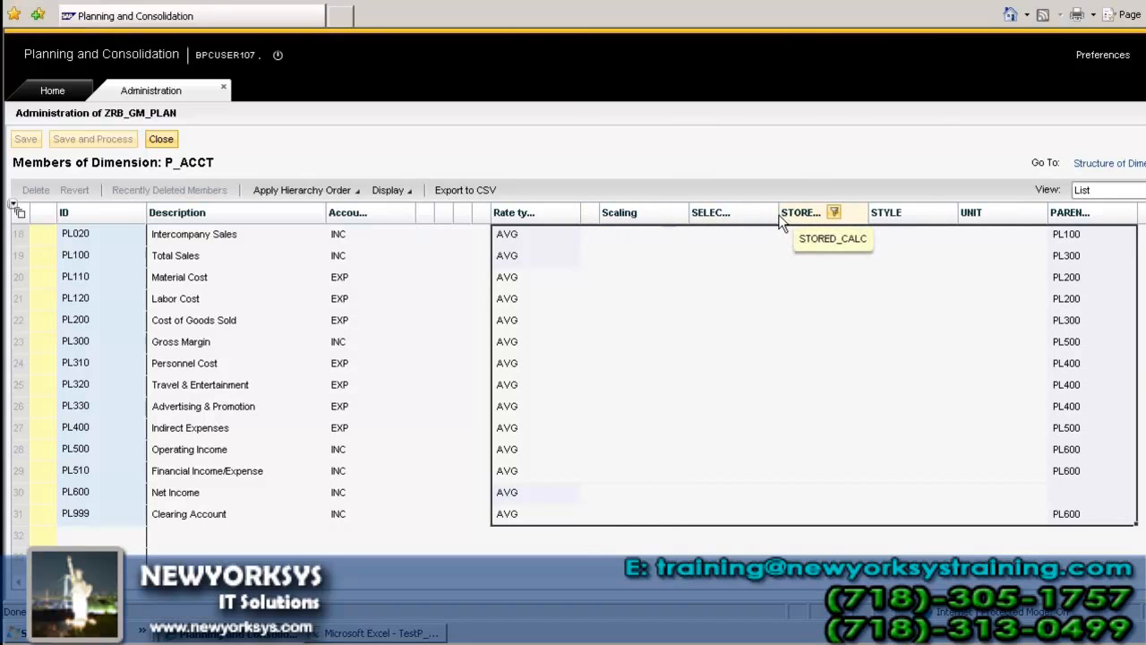
drag(733, 215, 706, 279)
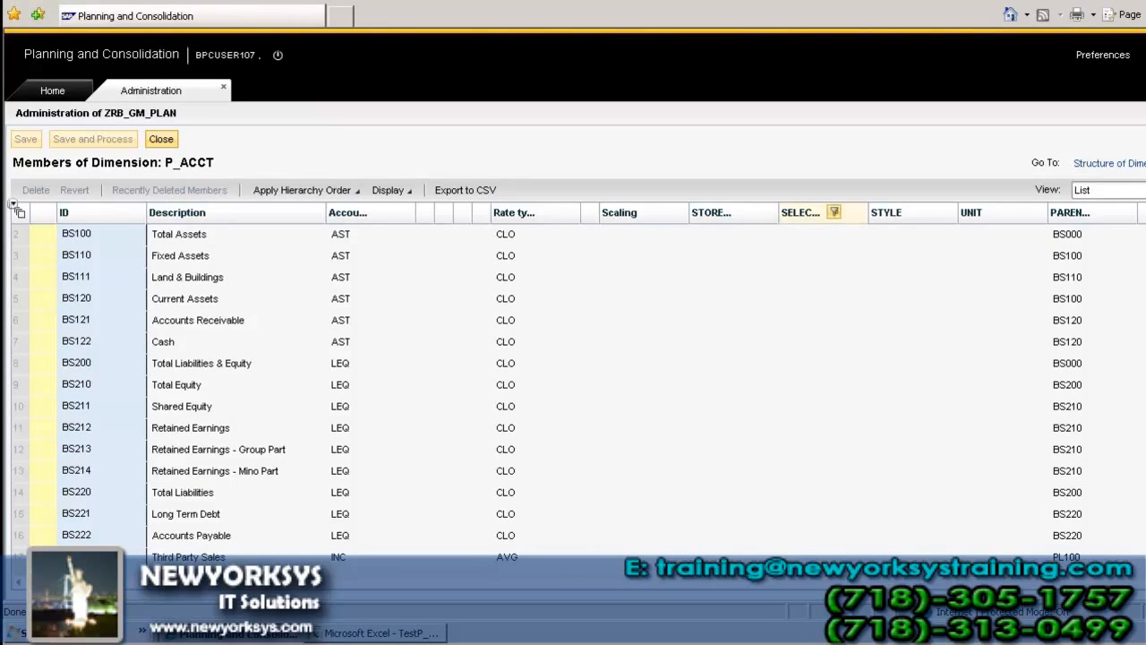
drag(779, 216, 720, 223)
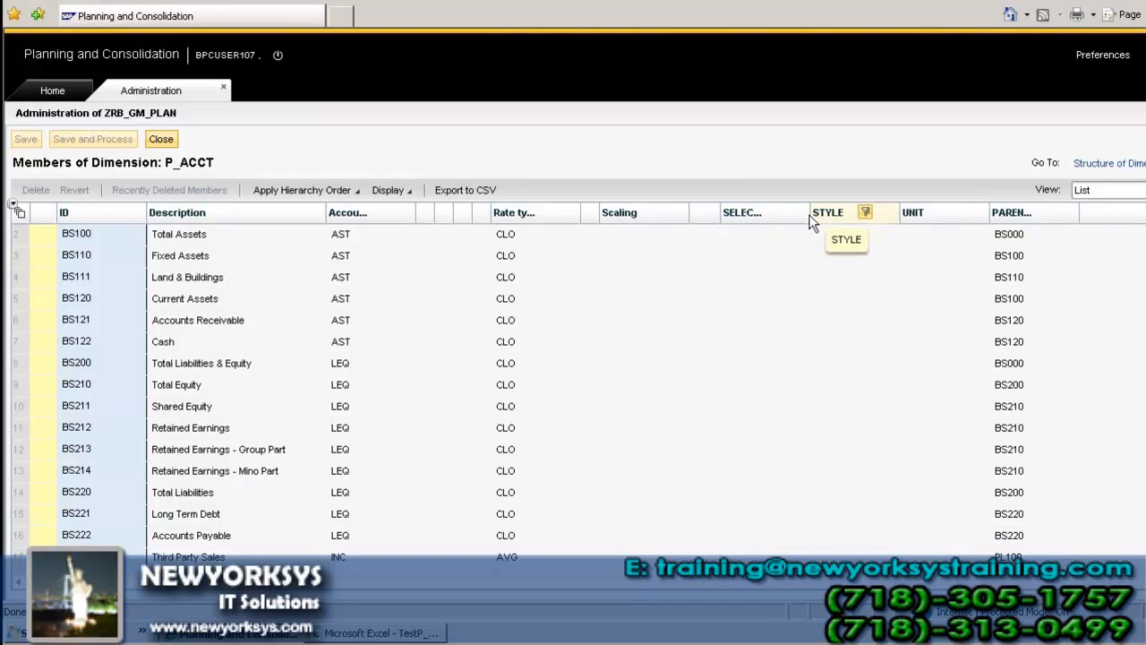
drag(810, 218, 751, 223)
drag(840, 219, 777, 230)
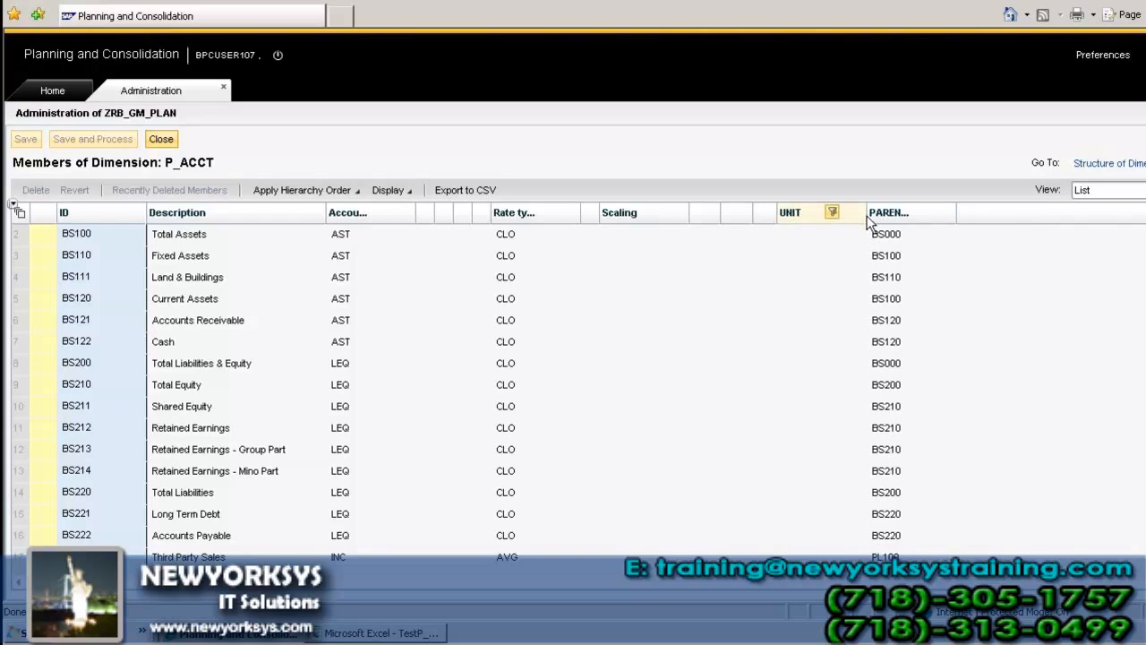
drag(867, 215, 803, 219)
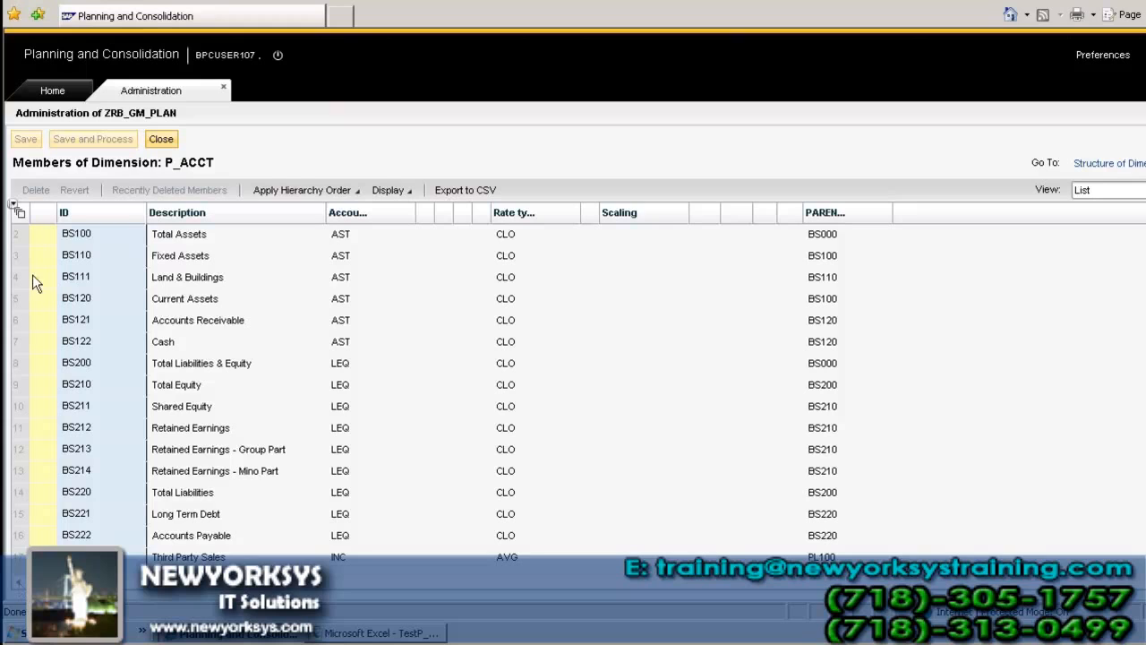
Step: Close the P_ACCT member list and look through the Member Formulas and Business Rules of the environment
click(155, 139)
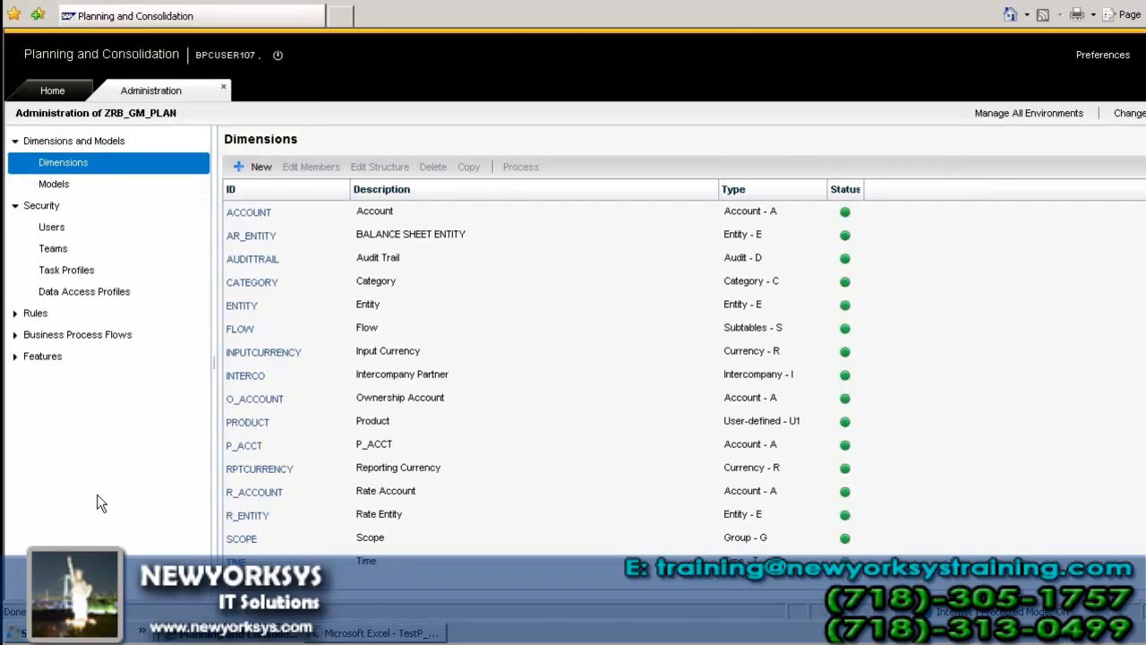
click(15, 315)
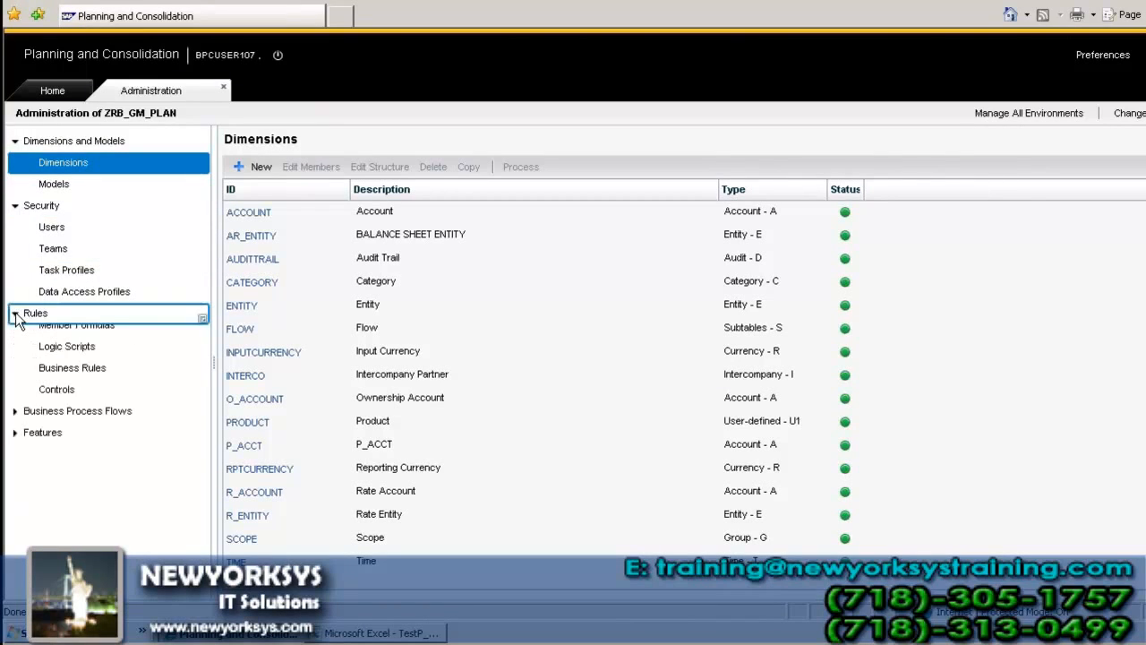
click(15, 422)
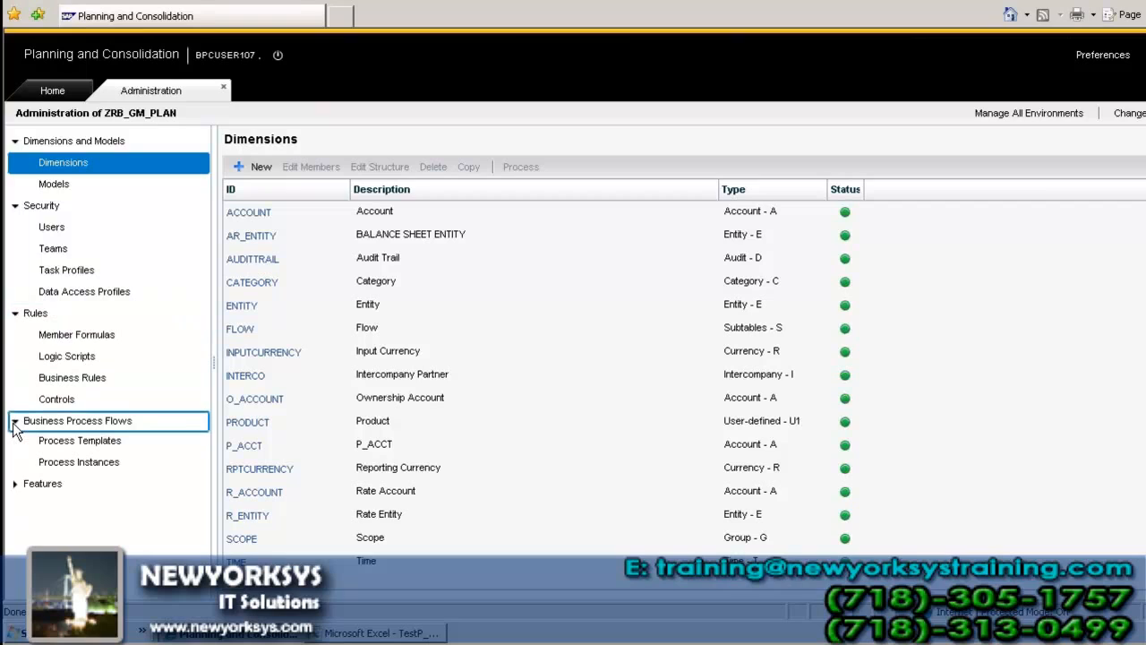
click(96, 342)
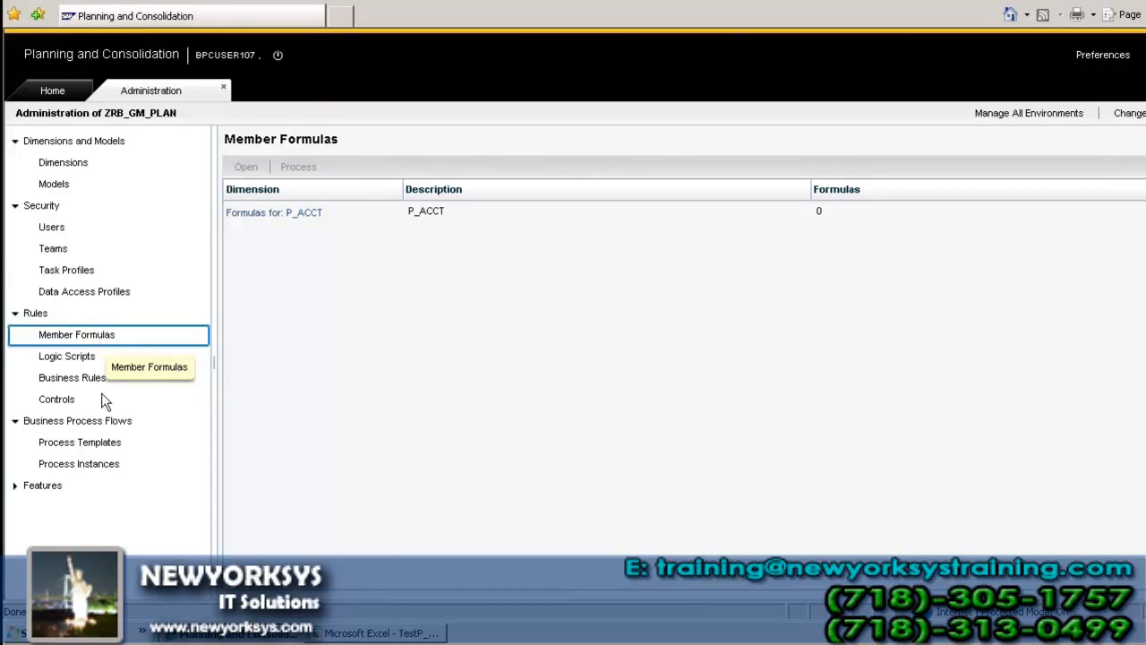
click(63, 378)
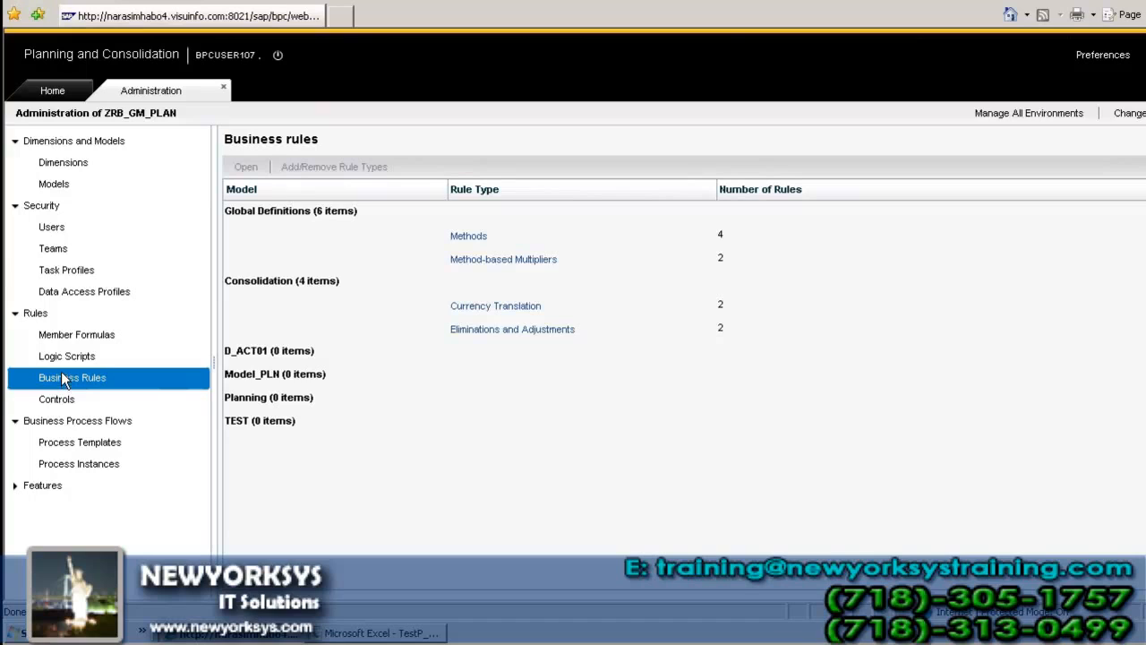
click(73, 336)
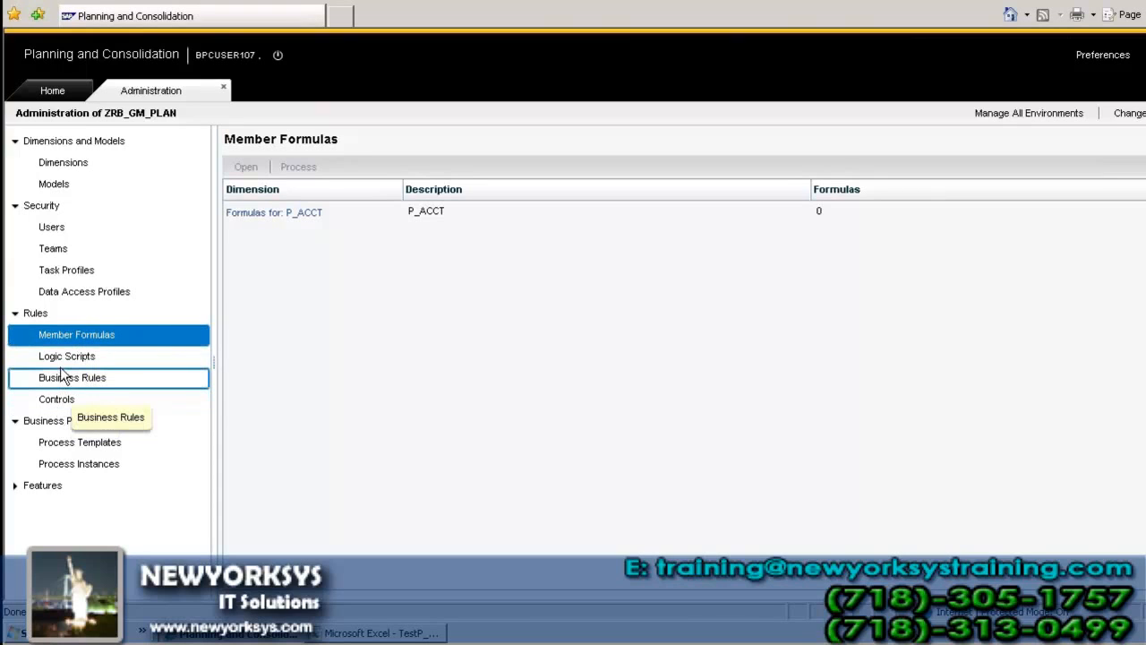
Step: Review the DEFAULT.LGF logic script of model D_ACT01, and return to the logic scripts list to pick out the Consolidation model
click(65, 357)
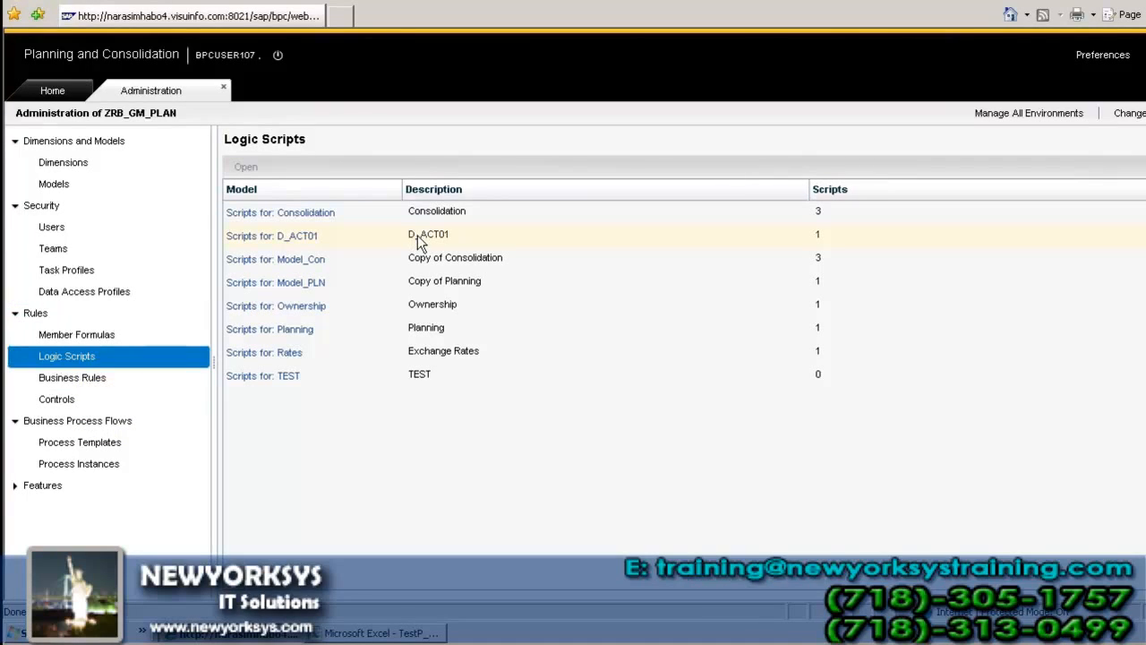
click(302, 244)
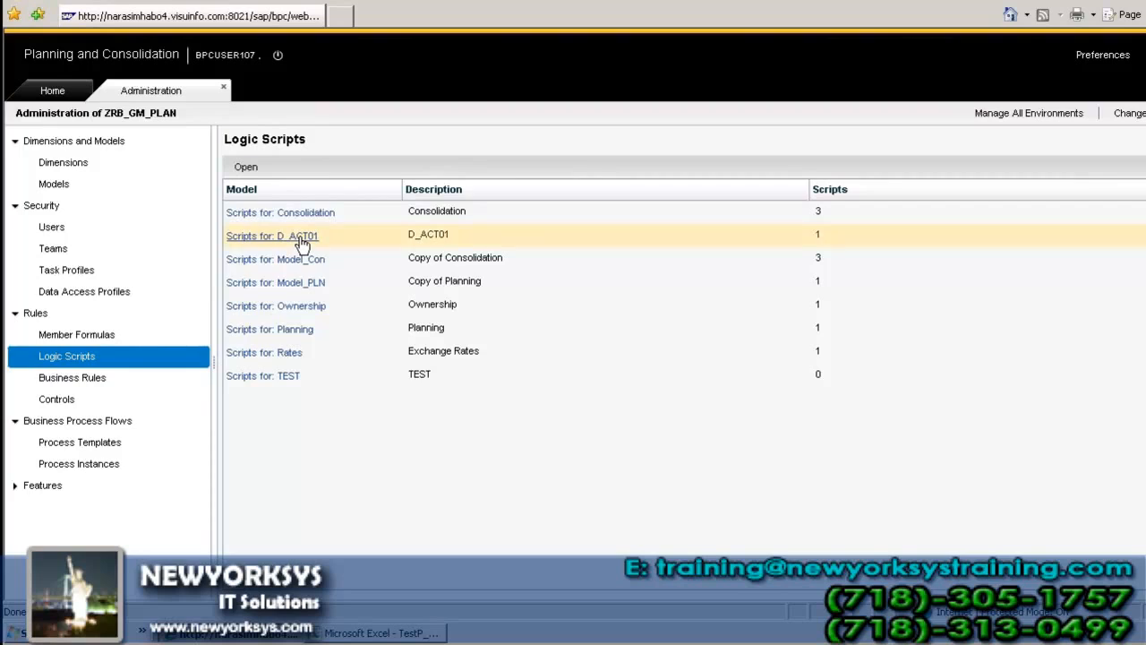
click(303, 238)
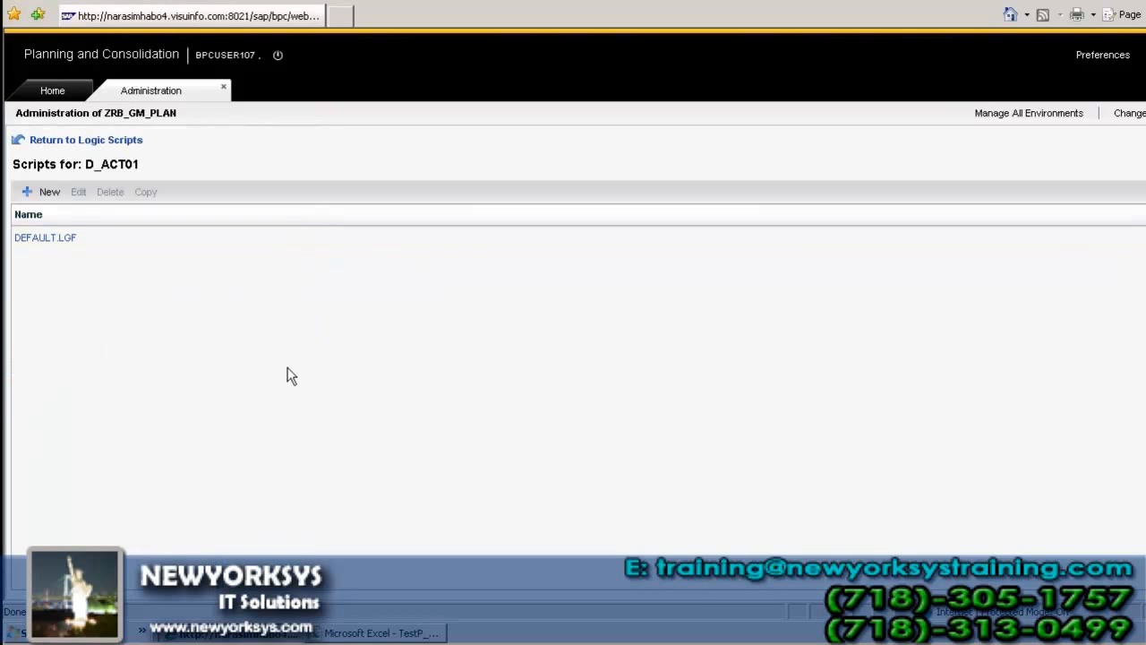
click(44, 239)
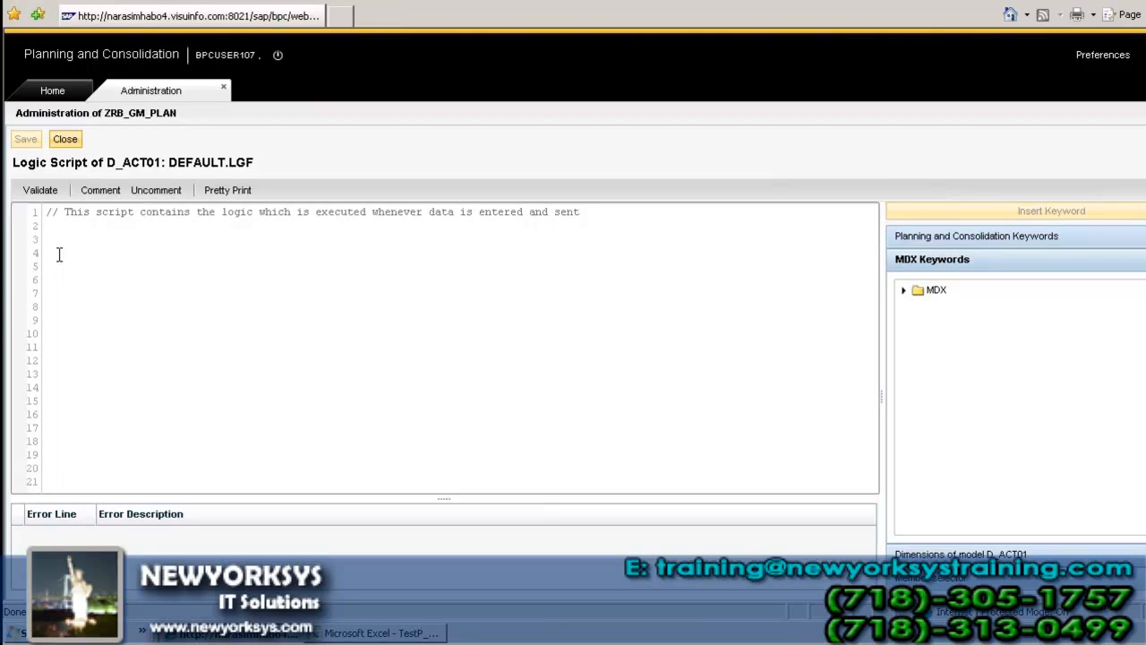
click(66, 140)
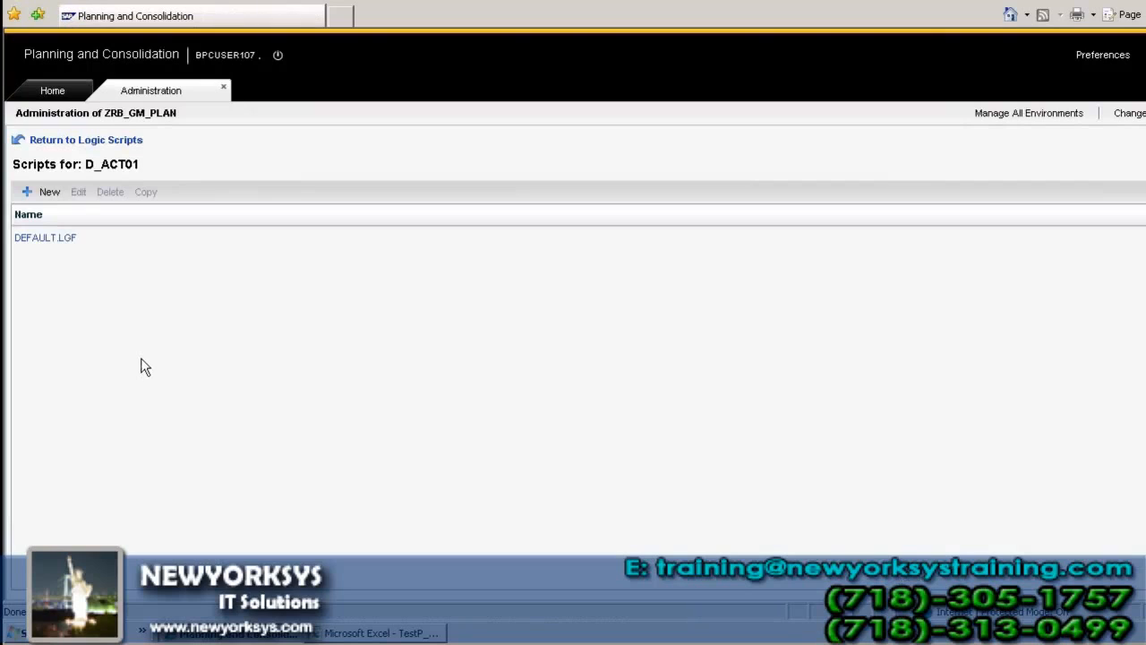
click(81, 140)
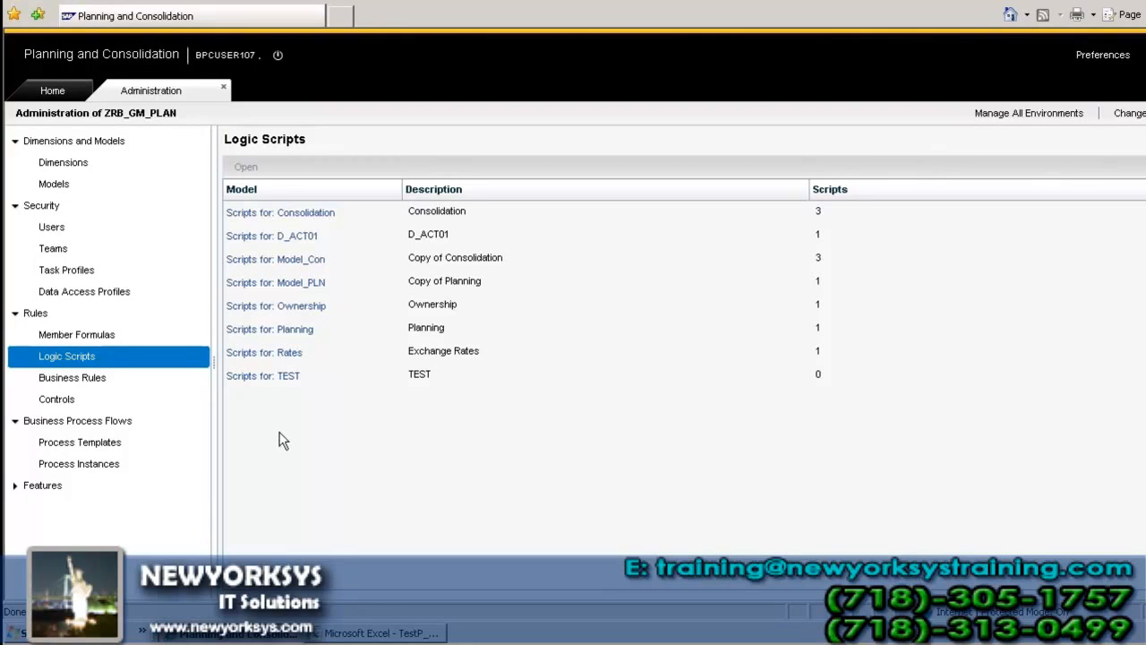
click(425, 215)
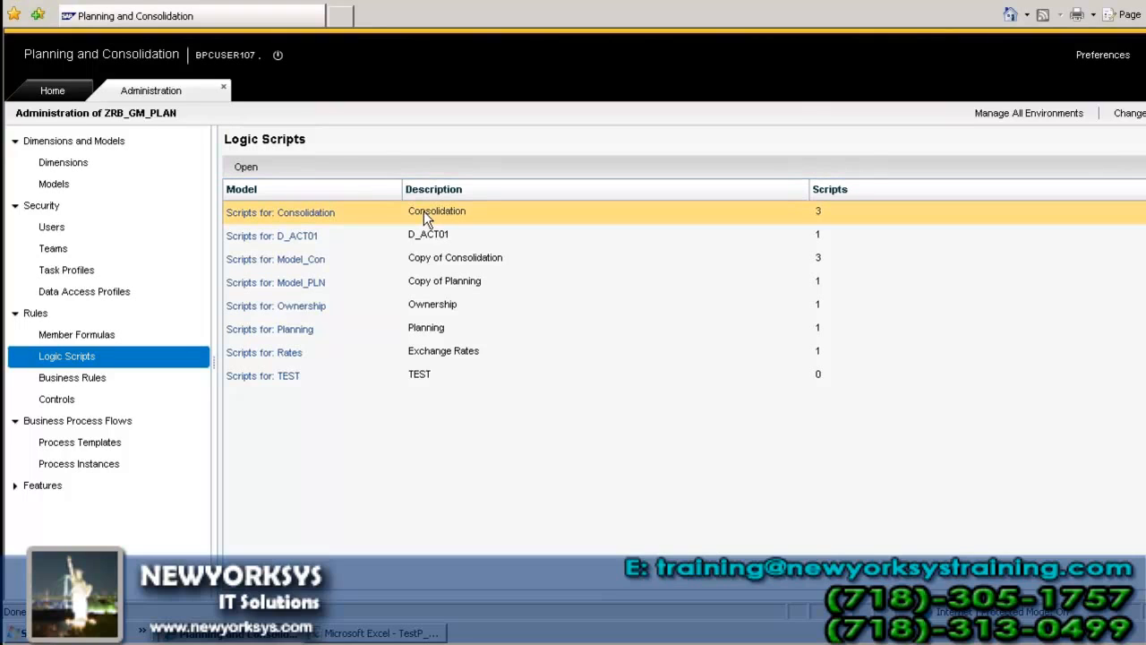
Step: Review the ALLOCATION.LGF logic script of the Consolidation model and close it
click(325, 220)
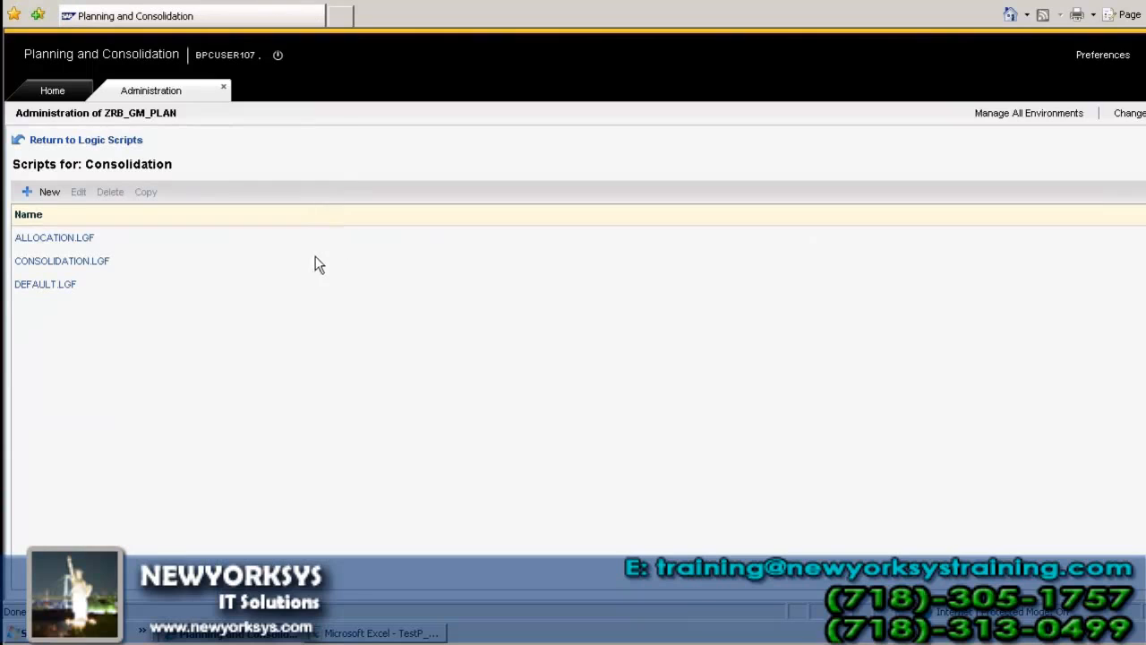
click(53, 239)
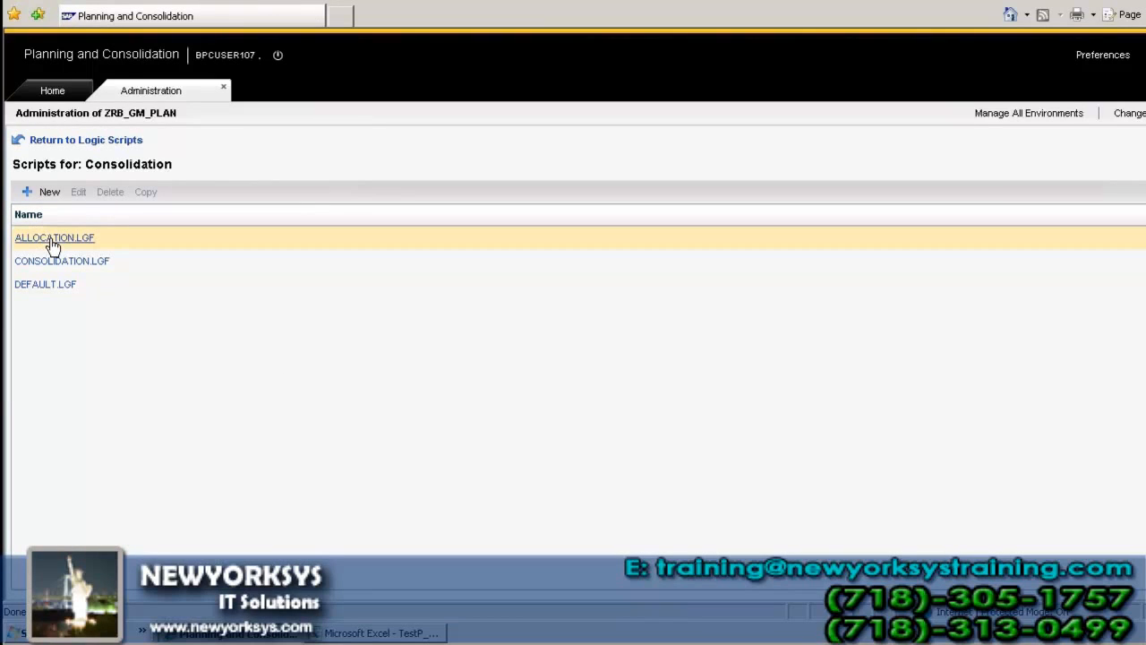
click(52, 240)
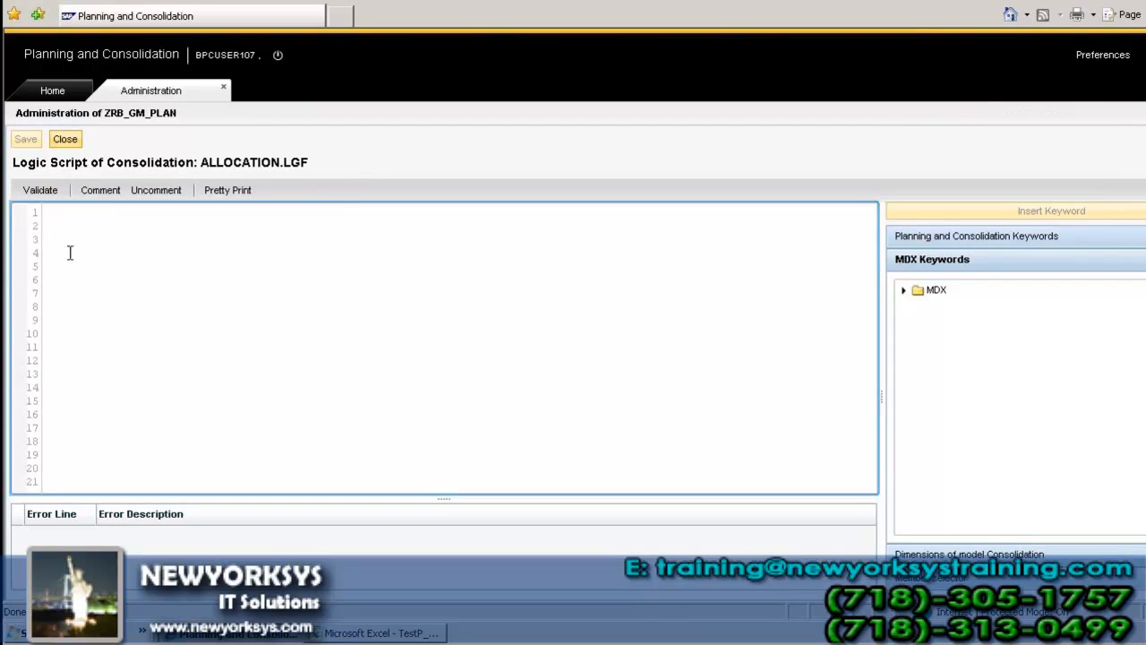
click(70, 142)
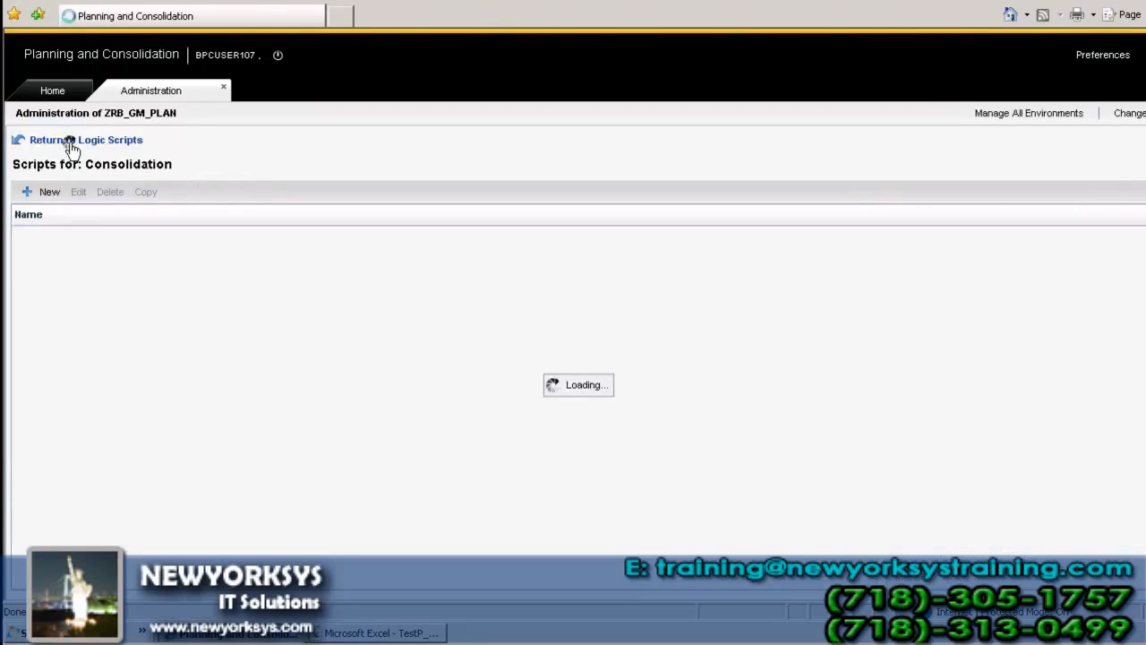
Step: Copy the CONSOLIDATION and CURR_CONVERSION program blocks from the Consolidation model's CONSOLIDATION.LGF script and return to the logic scripts list
click(70, 261)
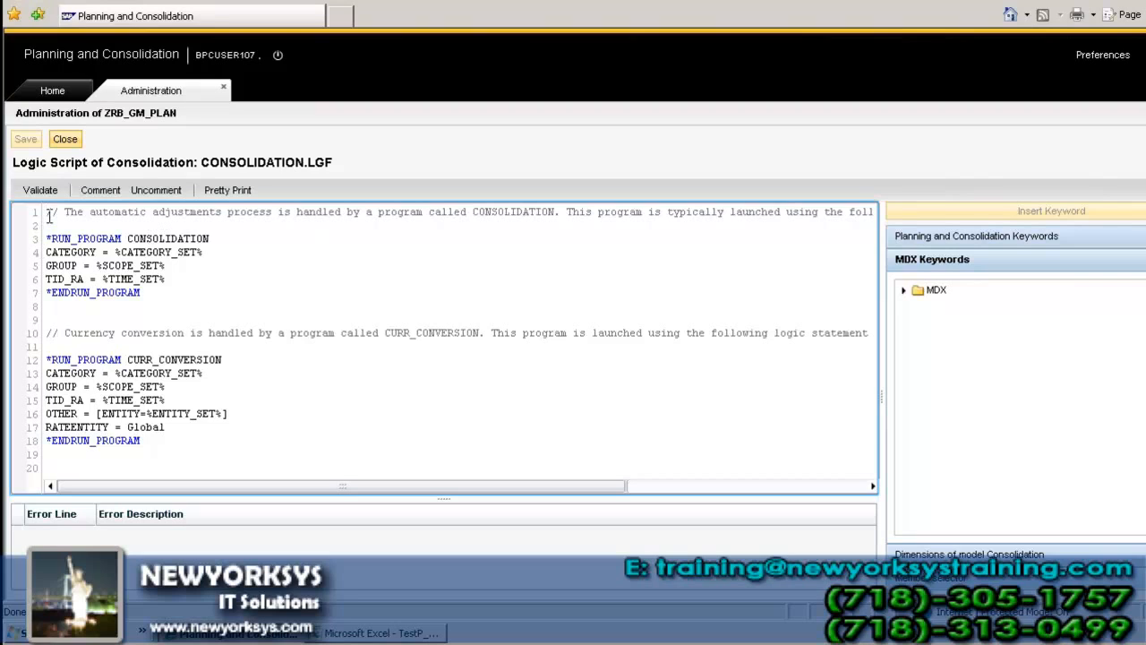
drag(46, 235, 141, 293)
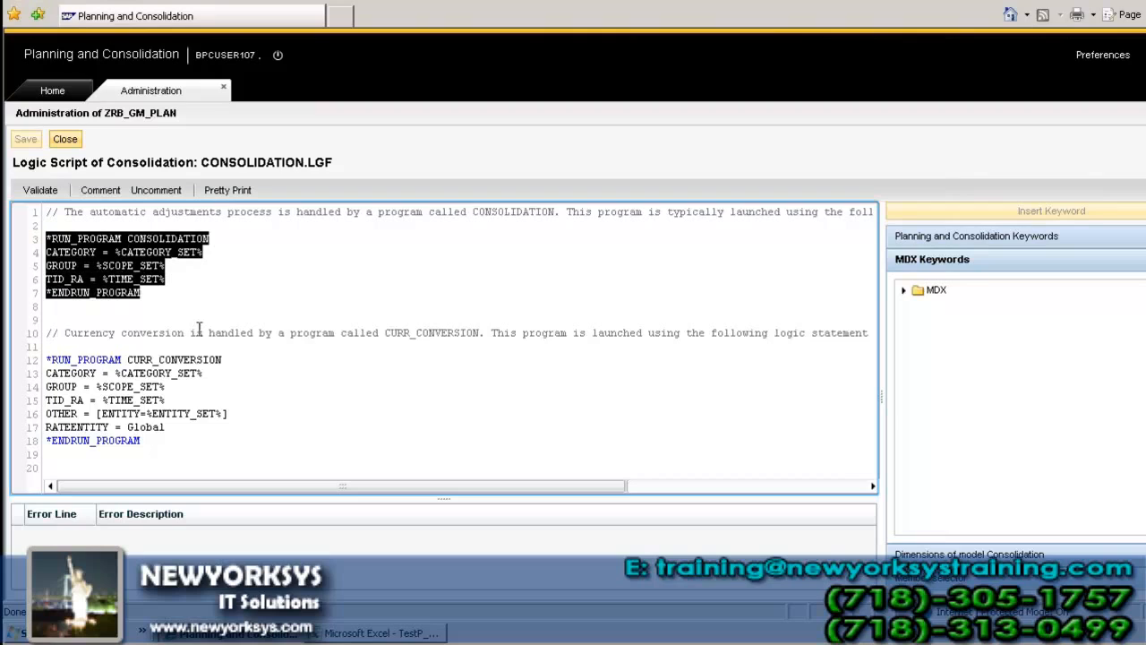
drag(199, 328, 239, 450)
key(ctrl+c)
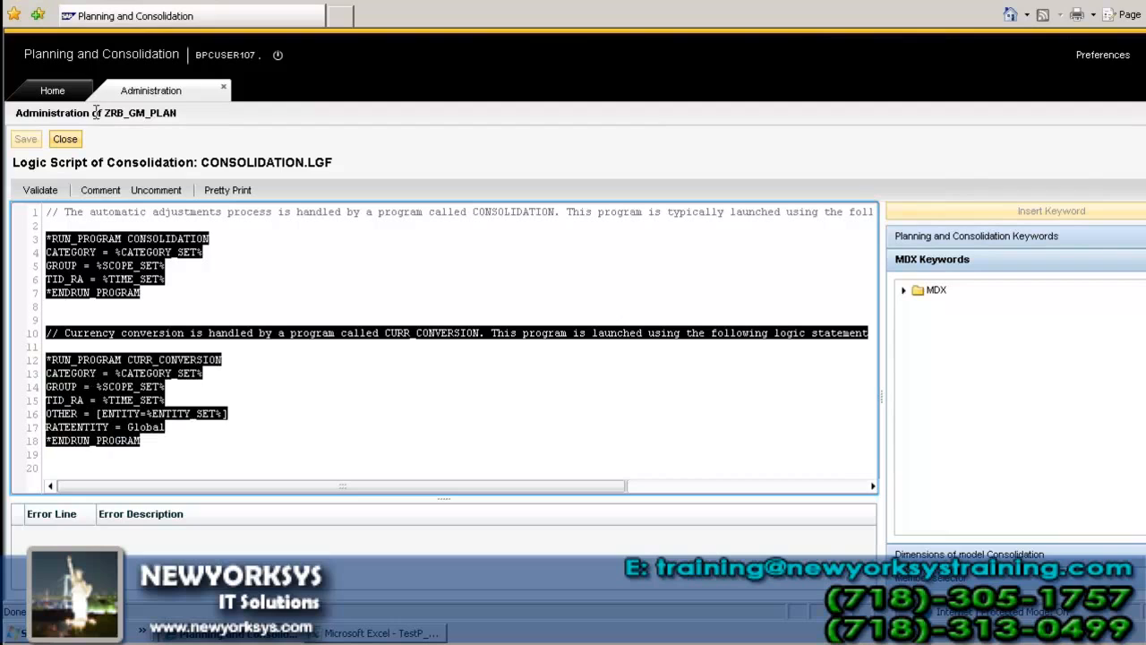
click(64, 140)
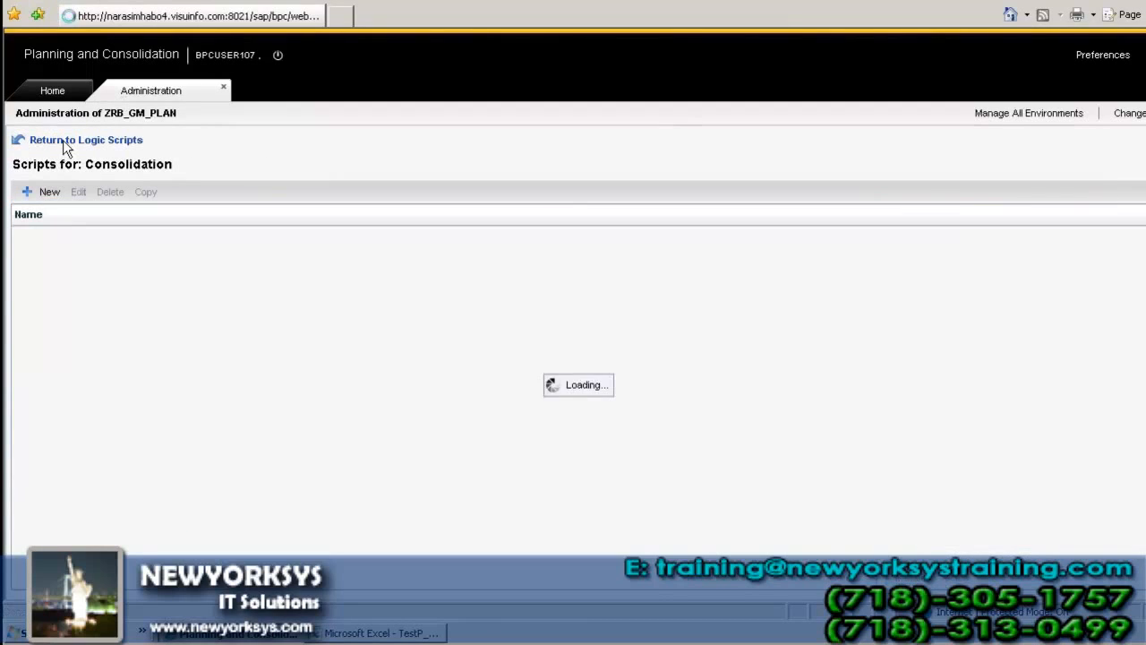
click(63, 140)
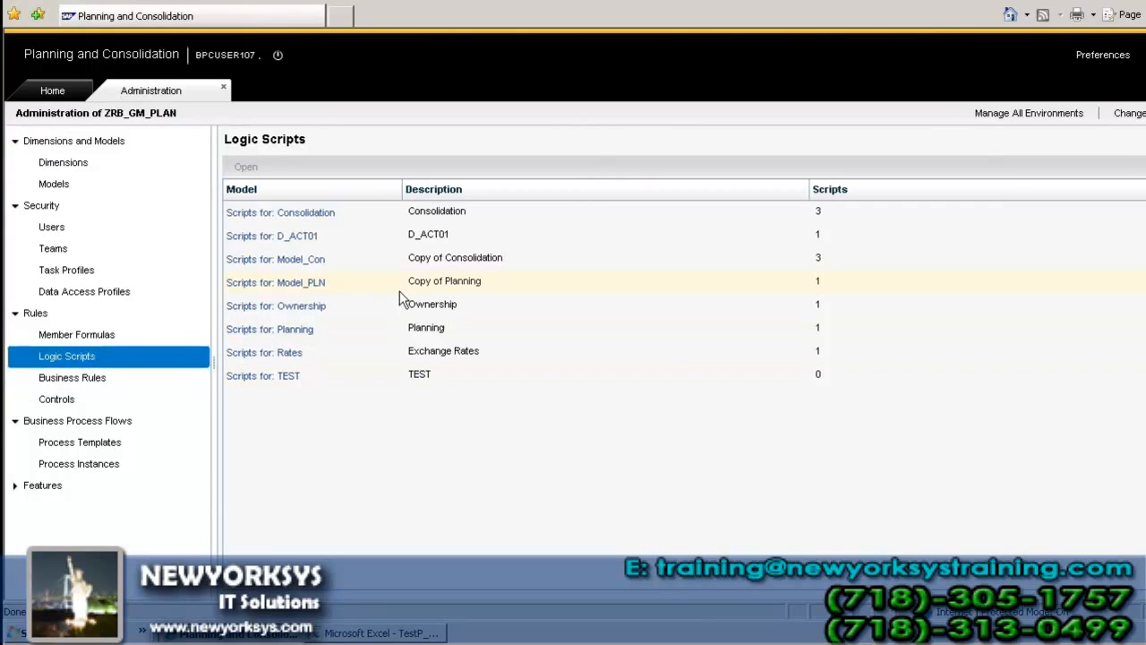
Step: Paste the copied CONSOLIDATION and CURR_CONVERSION program blocks below the comment line in DEFAULT.LGF of model D_ACT01
click(428, 236)
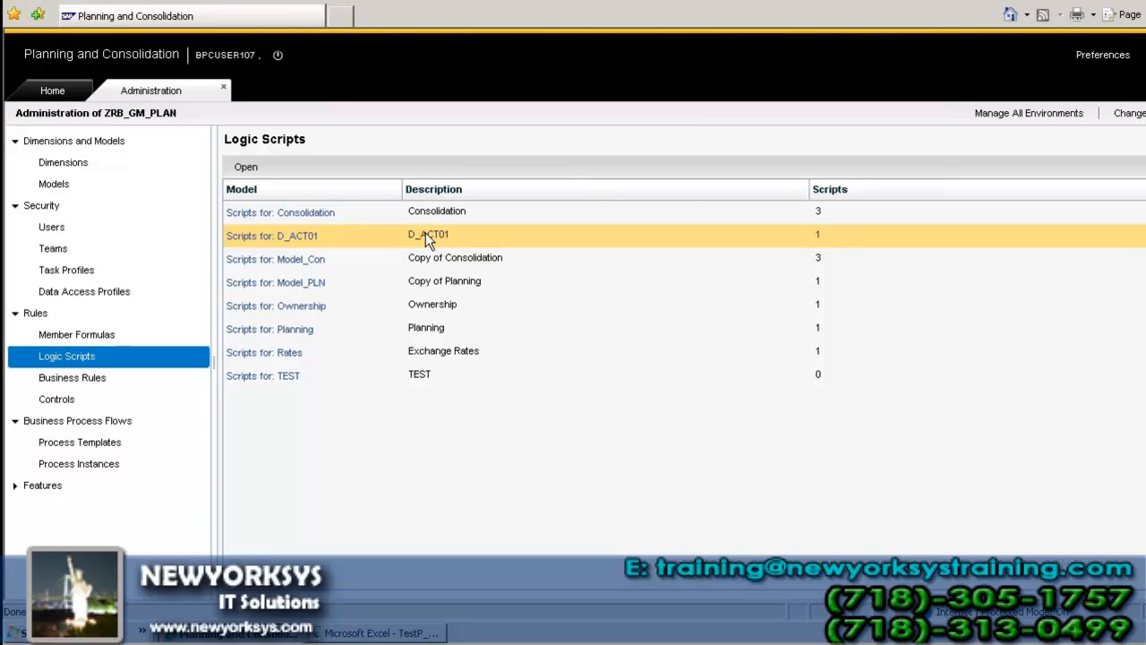
click(246, 169)
click(290, 239)
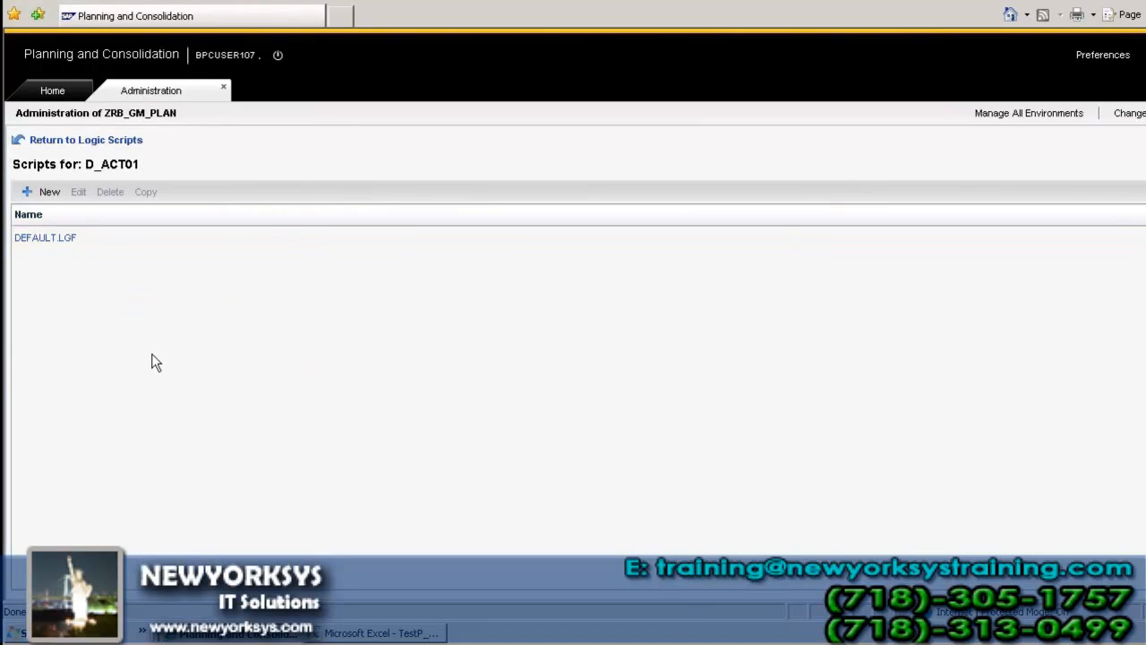
click(66, 239)
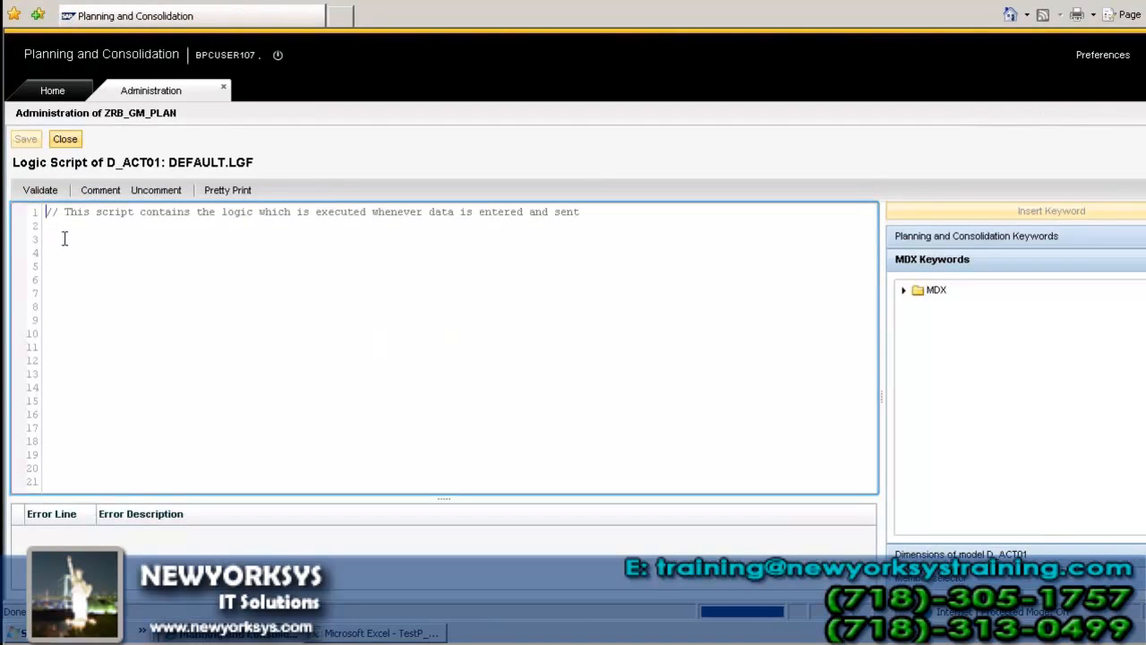
click(601, 224)
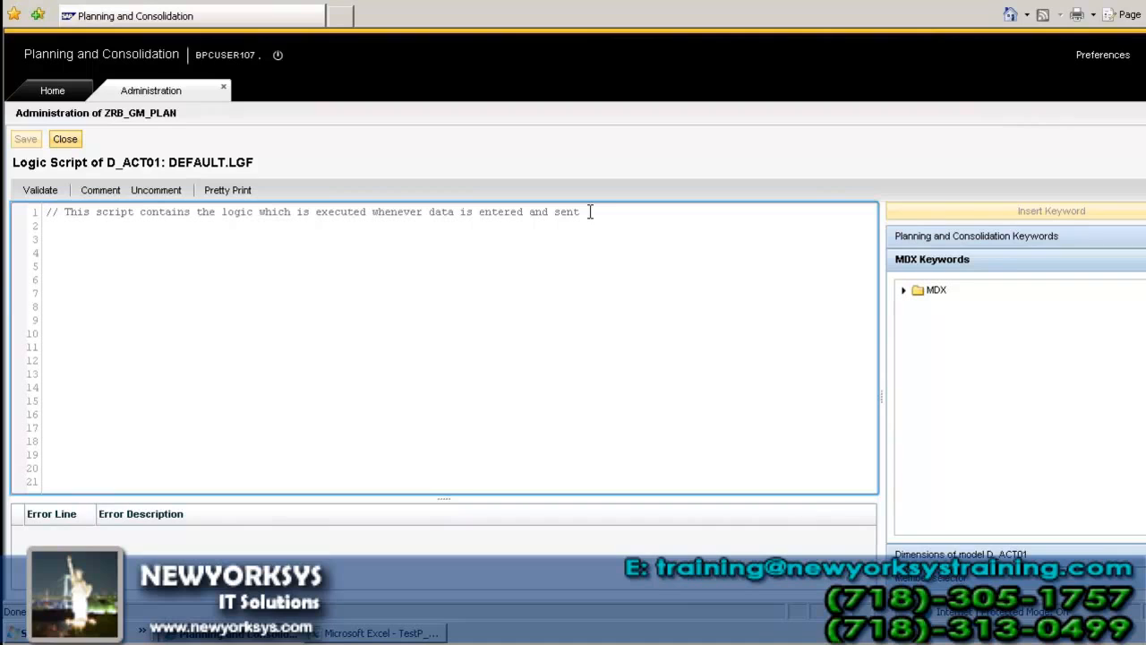
key(Return)
key(Return)
key(ctrl+v)
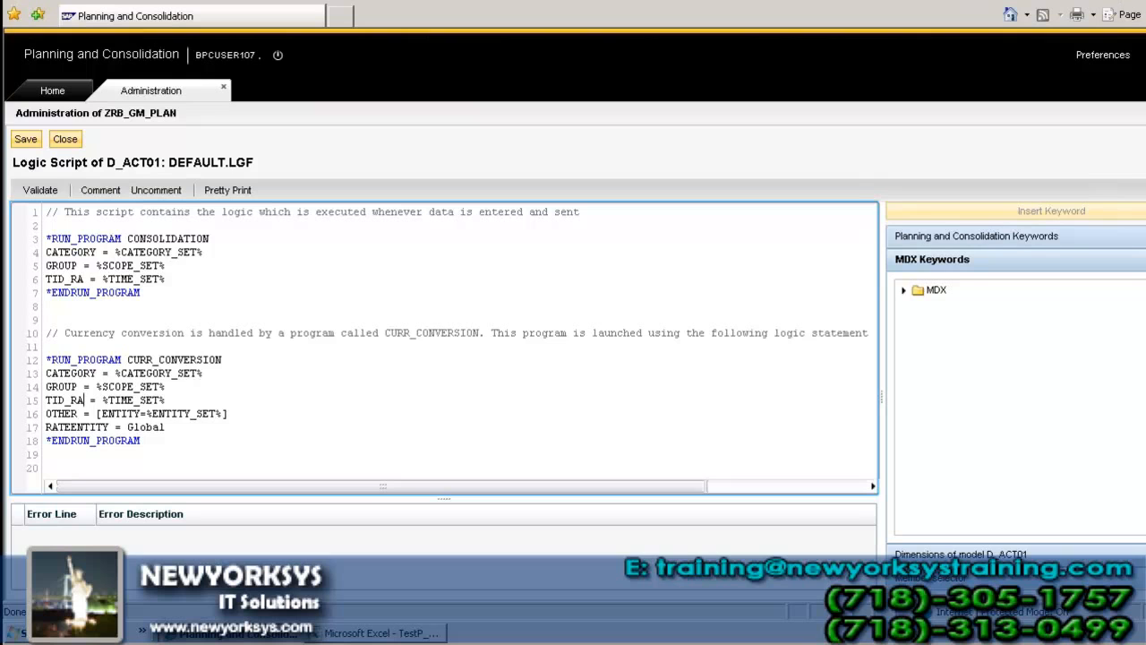
Step: Switch to SAP Logon and log on to the SAP BI BPC system with the user name and account password
key(alt+Tab)
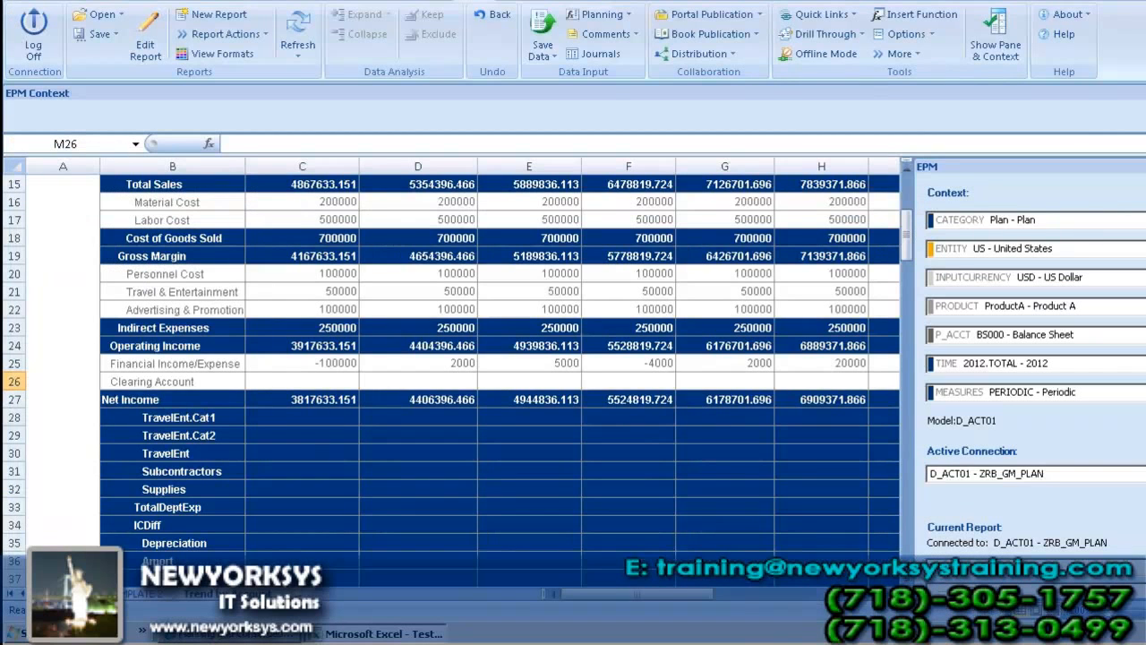
key(super+d)
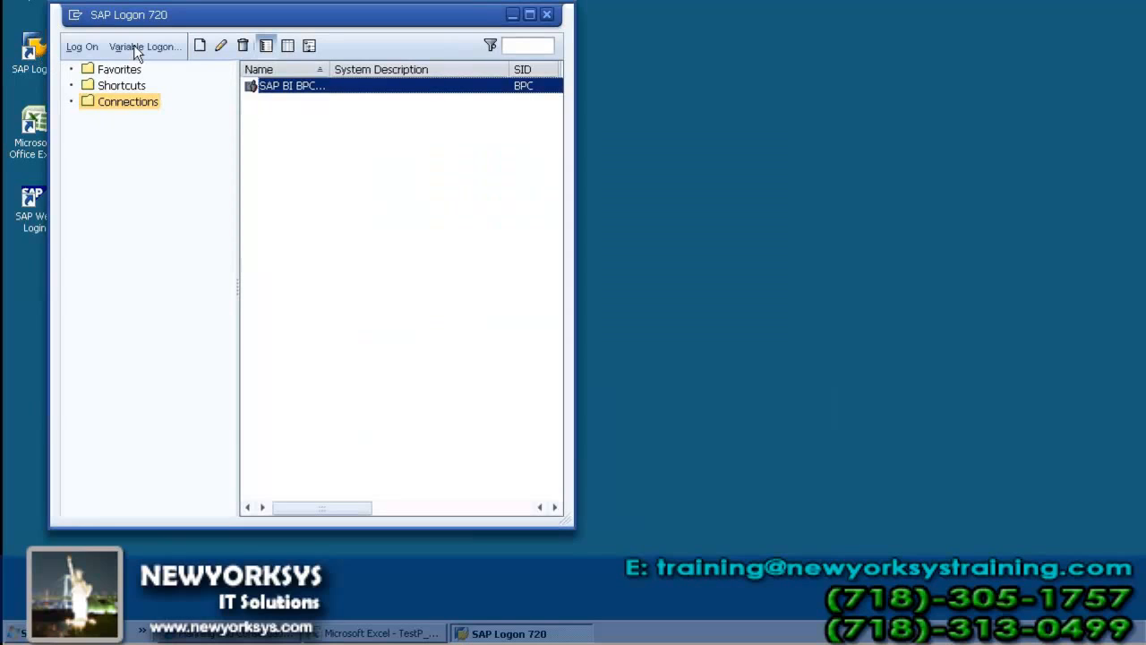
click(74, 46)
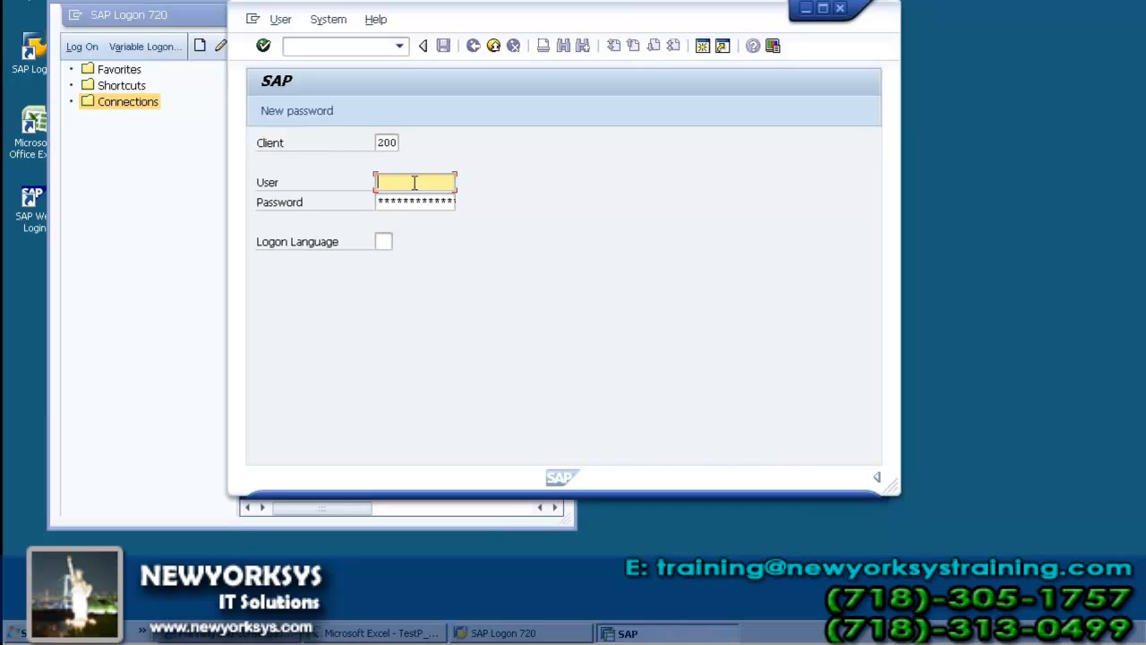
text(bpcu)
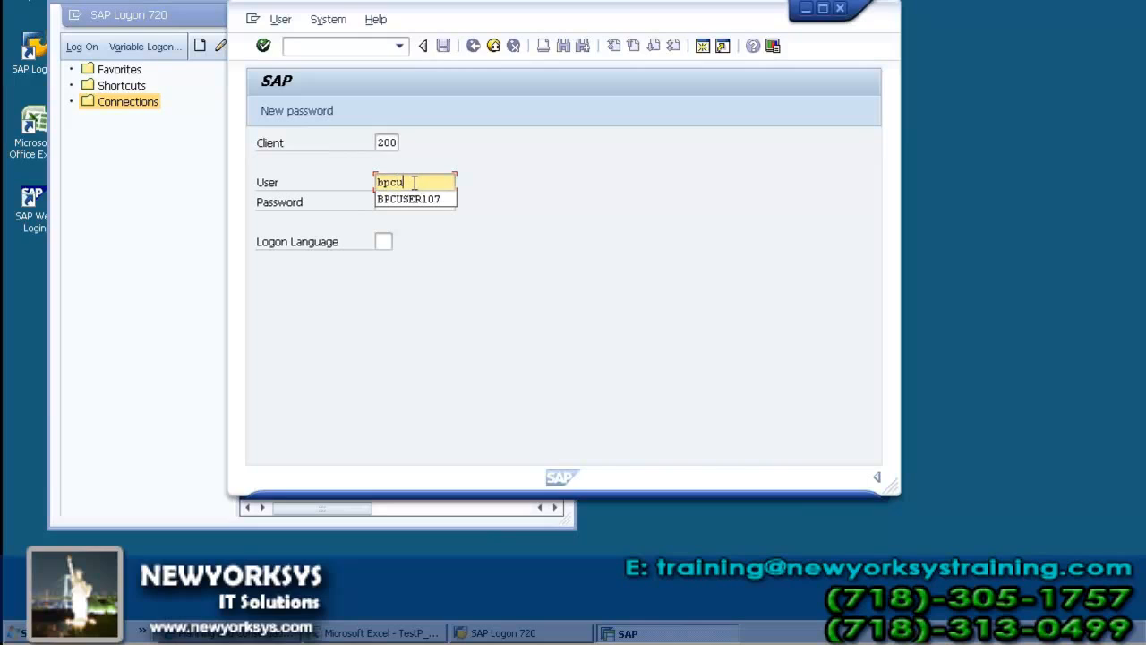
text(ser107)
key(Tab)
text(*******)
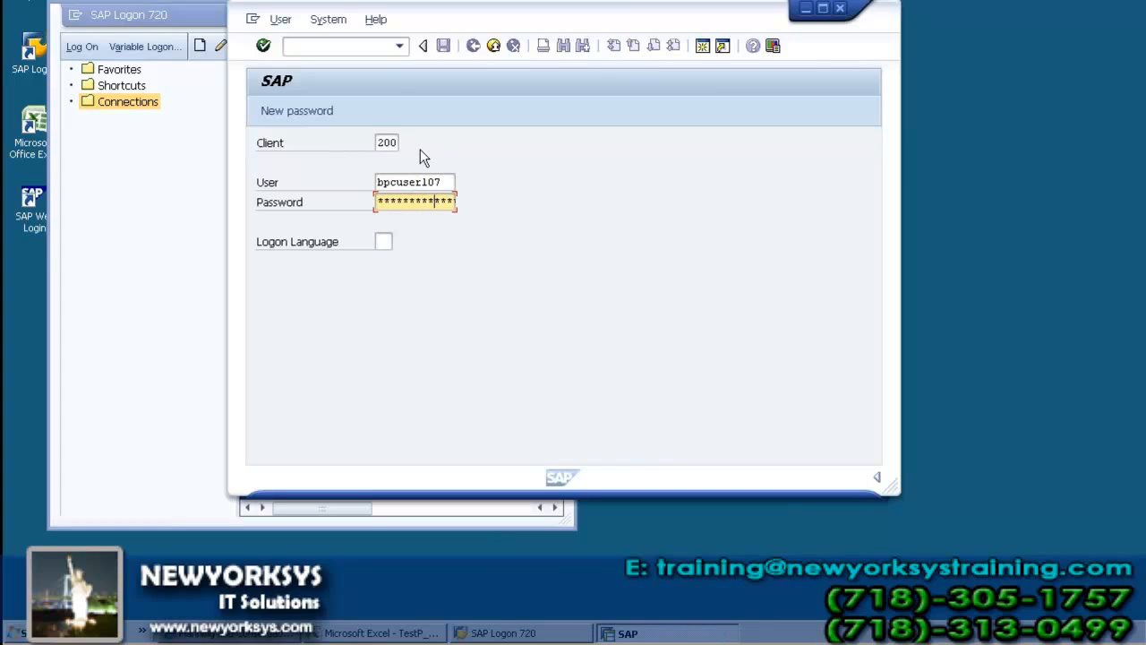
click(264, 46)
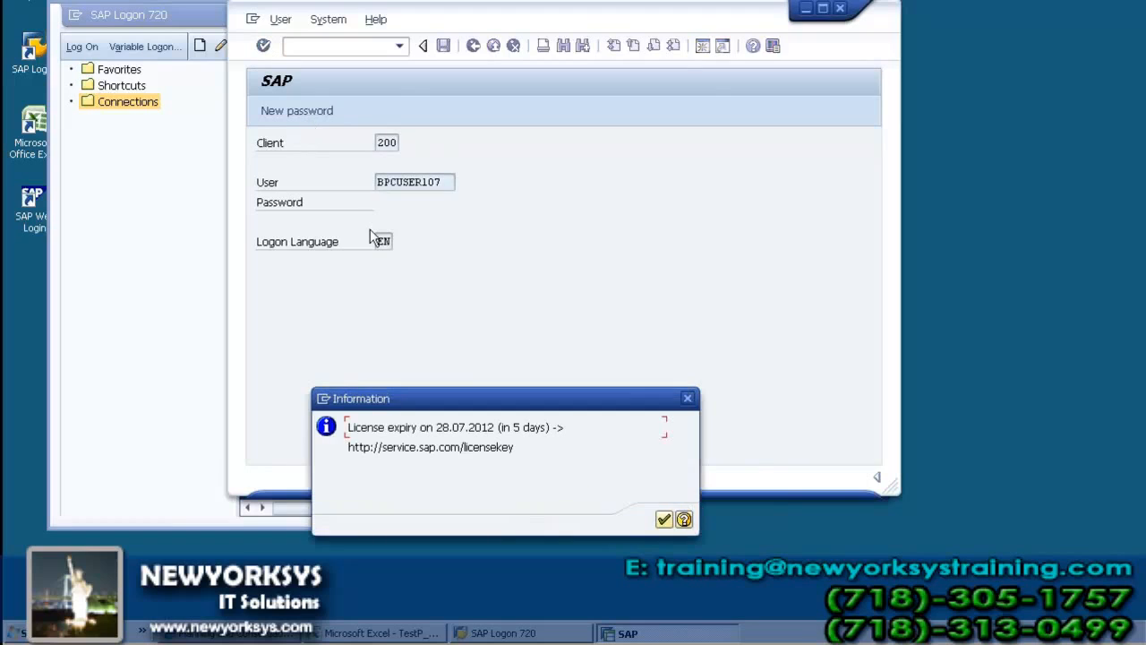
click(664, 520)
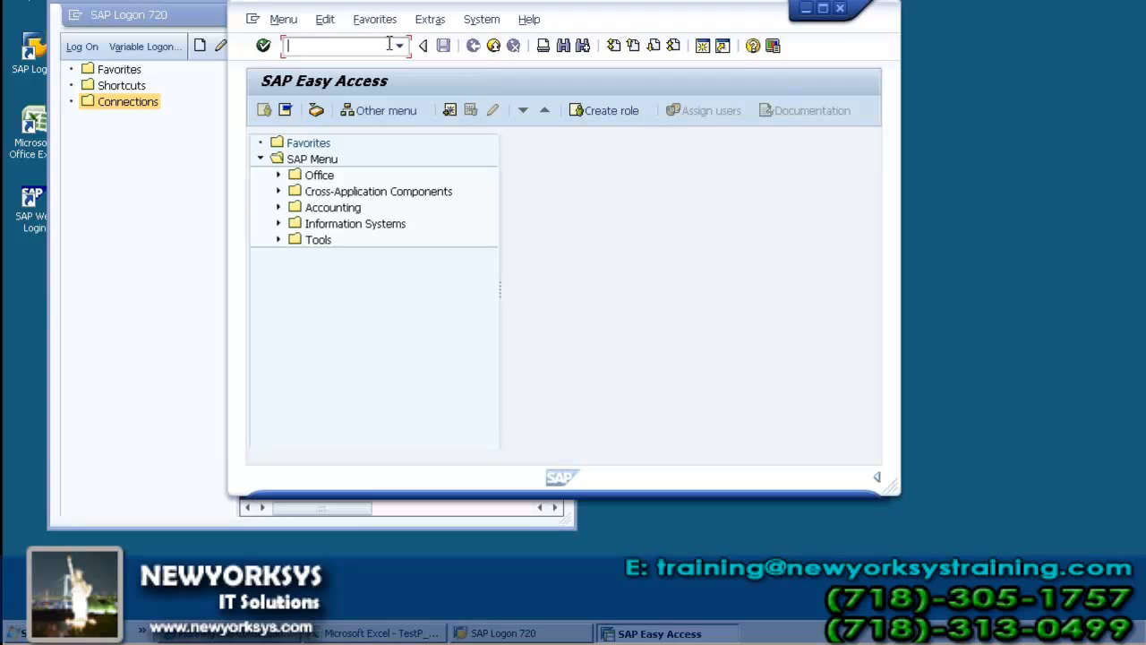
Step: Try to run transaction SRA1 from SAP Easy Access
text(SRA1)
key(Return)
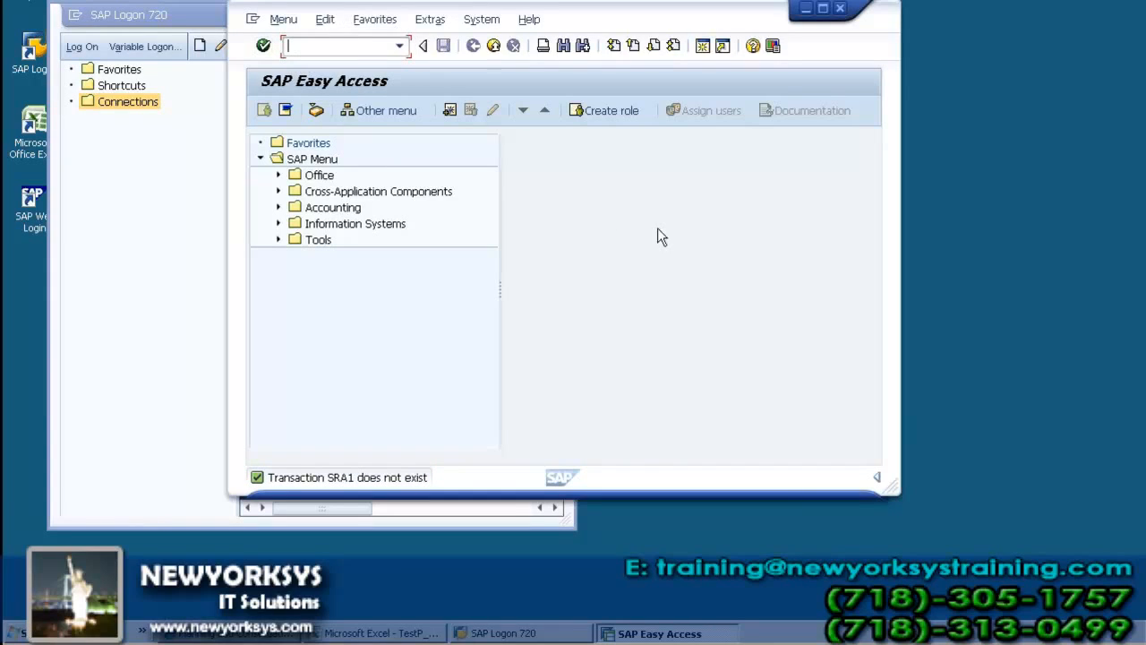
Step: Run transaction UJFS and open the file service for the environment ZRB_GM_PLAN
text(UJFS)
key(Return)
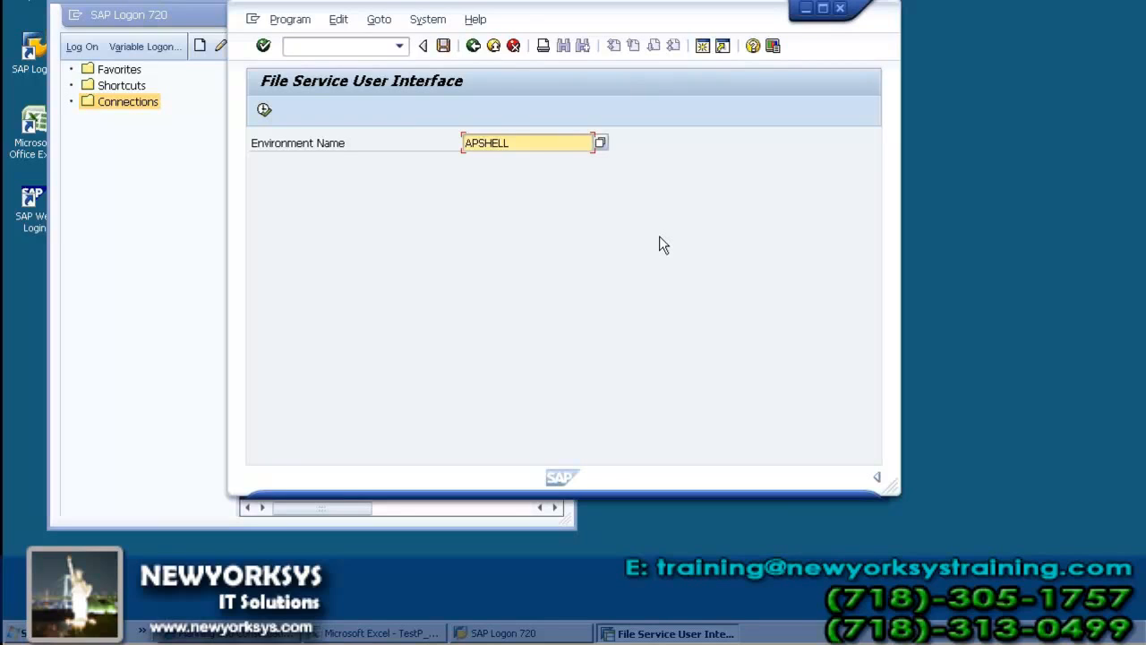
click(599, 144)
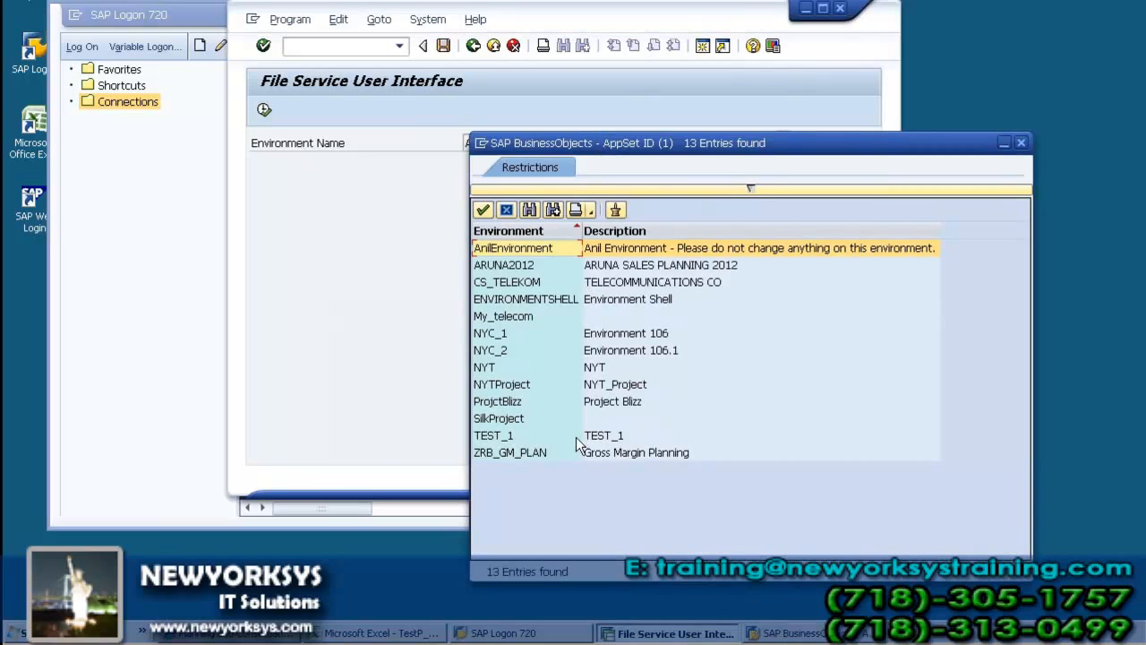
click(517, 455)
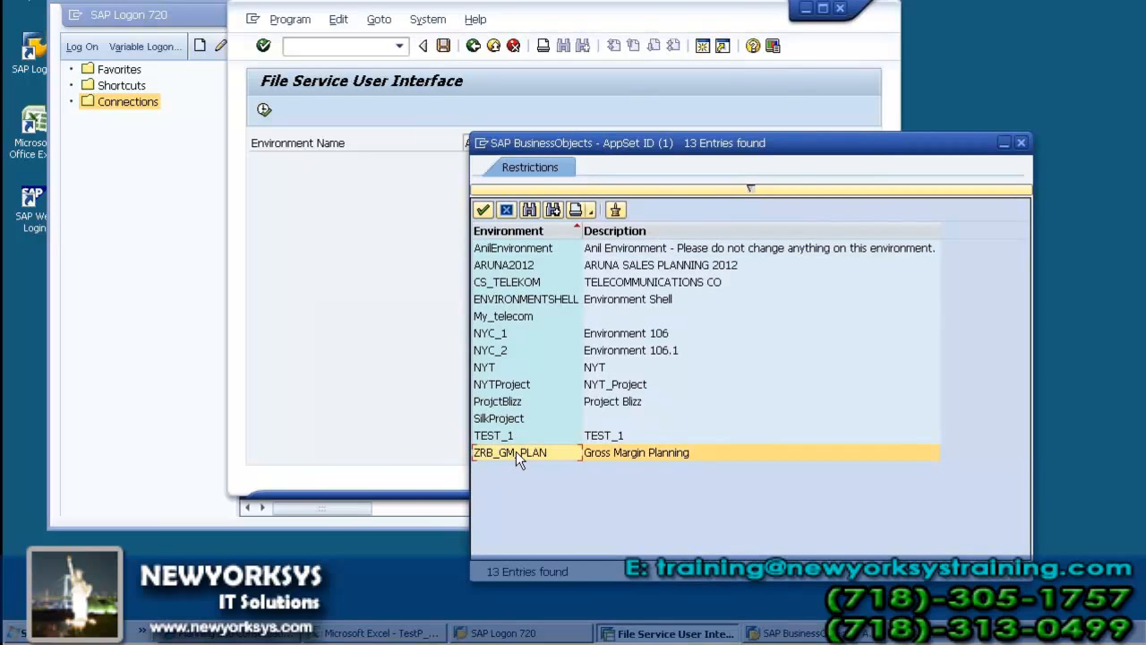
click(482, 210)
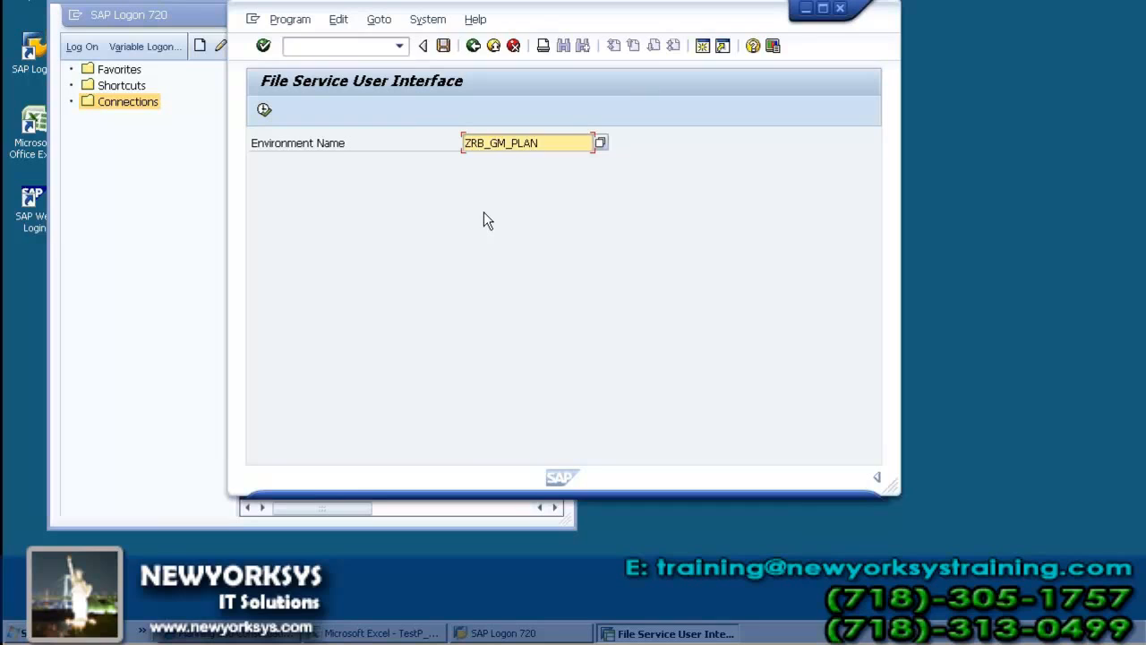
click(264, 110)
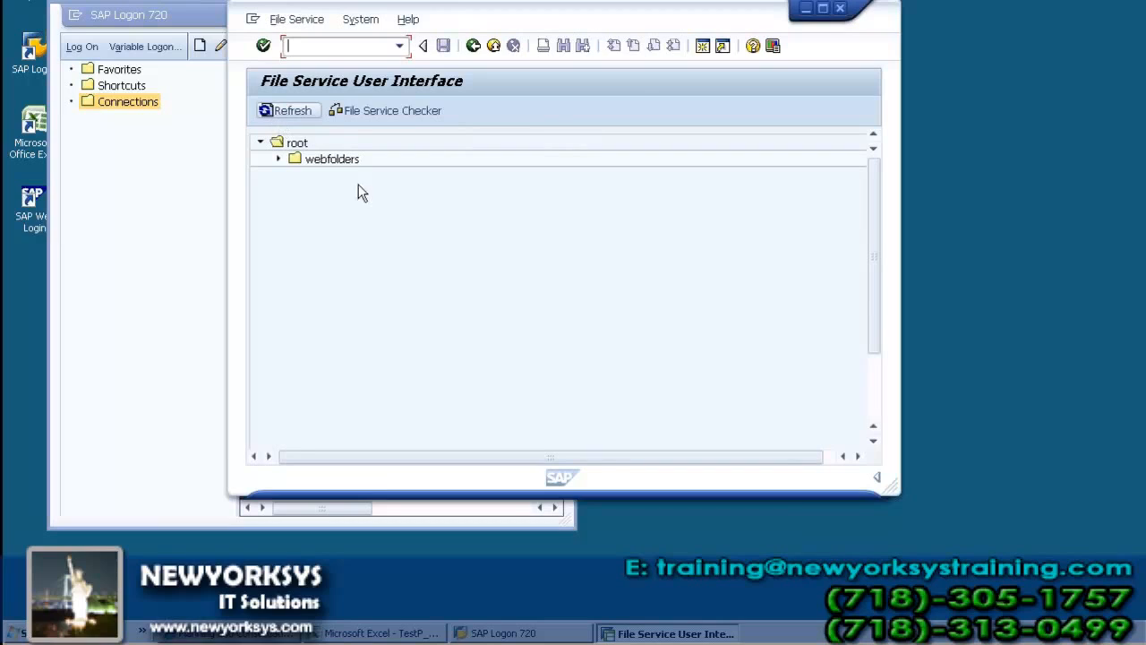
Step: Browse the webfolders of zrb_gm_plan down to the logic library in systemlibrary and look through its script files
click(278, 159)
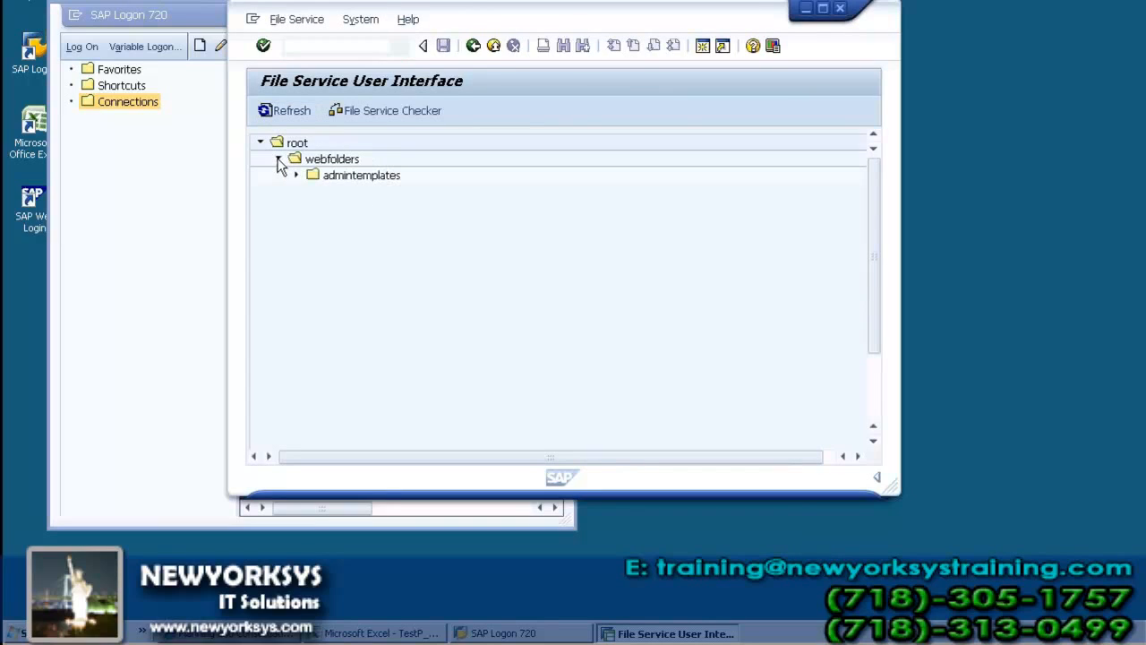
click(296, 174)
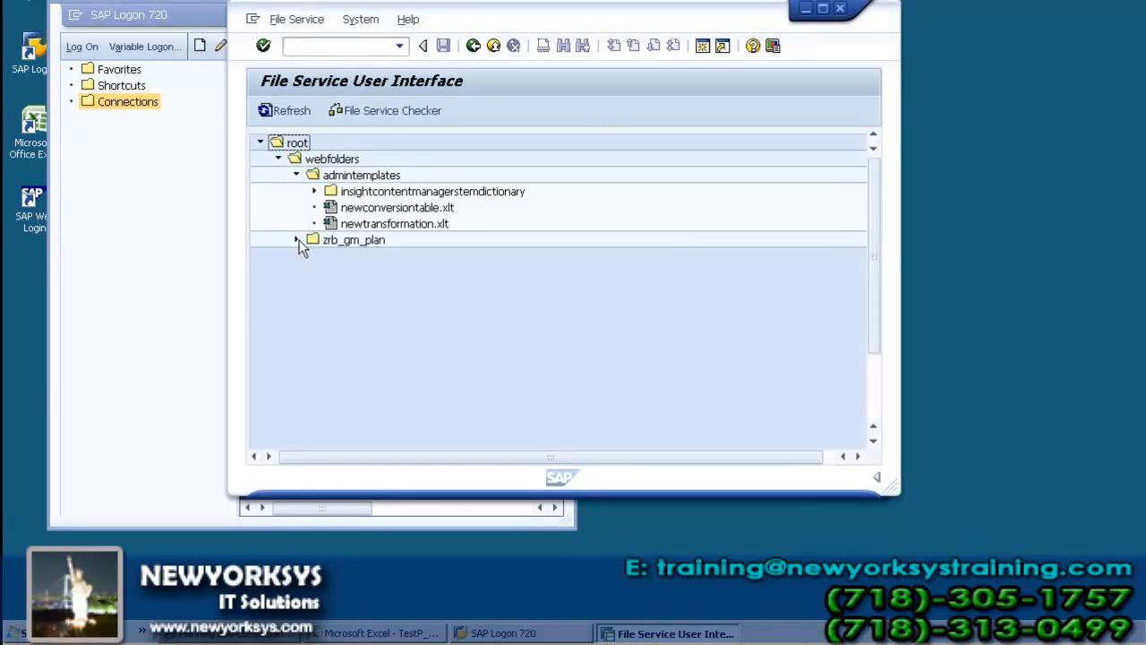
click(298, 240)
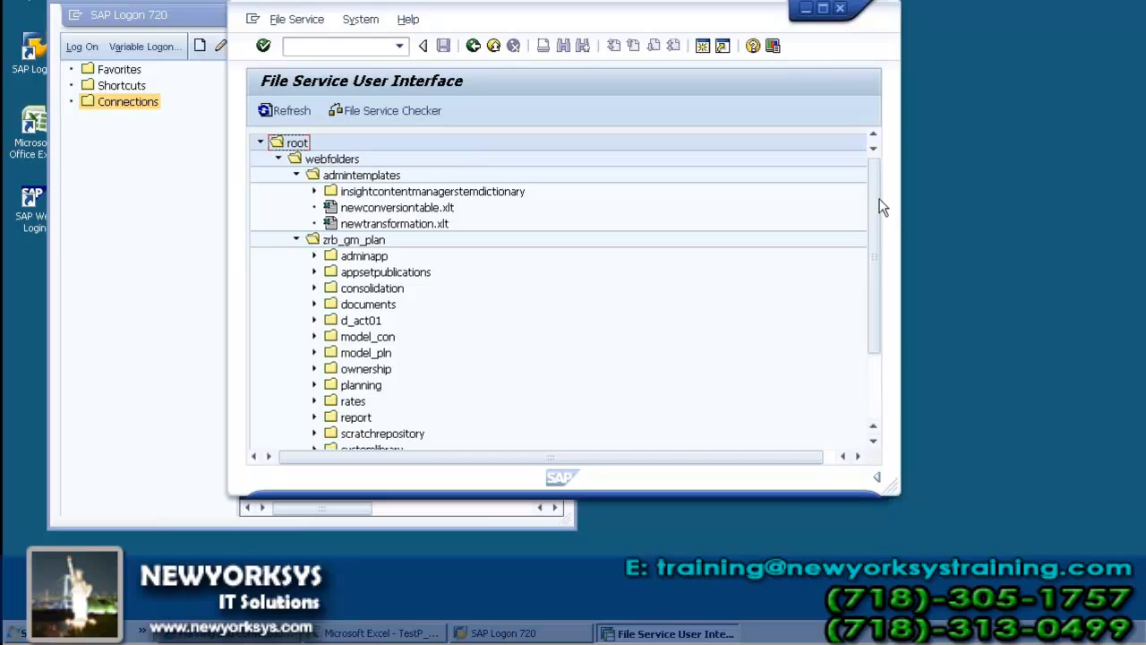
drag(880, 204, 886, 245)
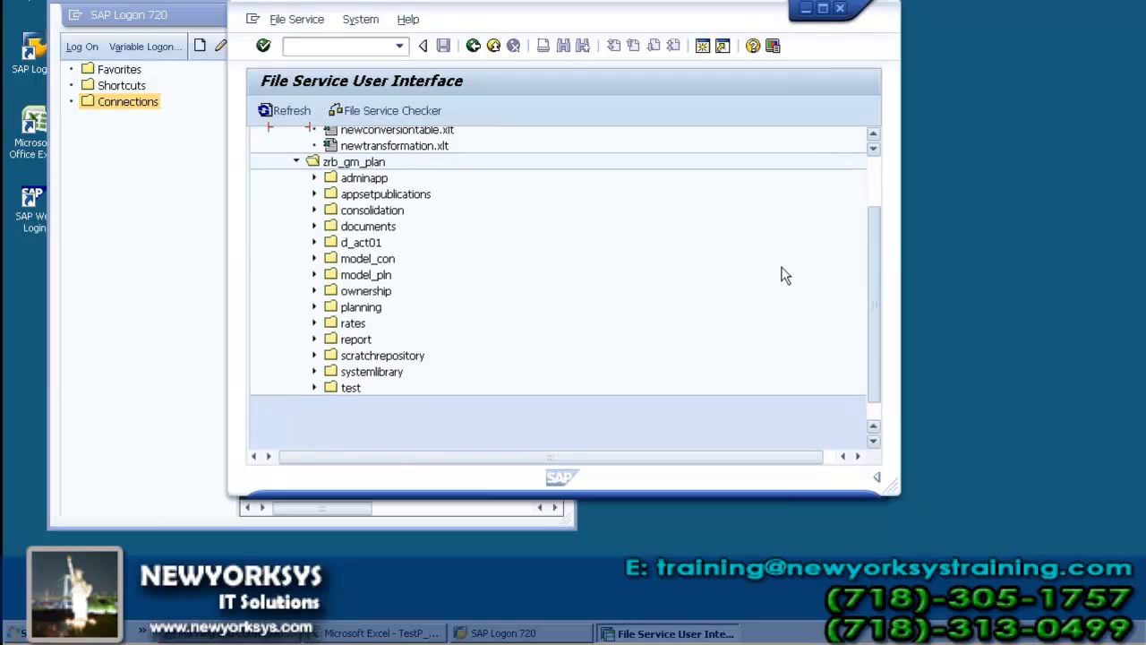
click(316, 371)
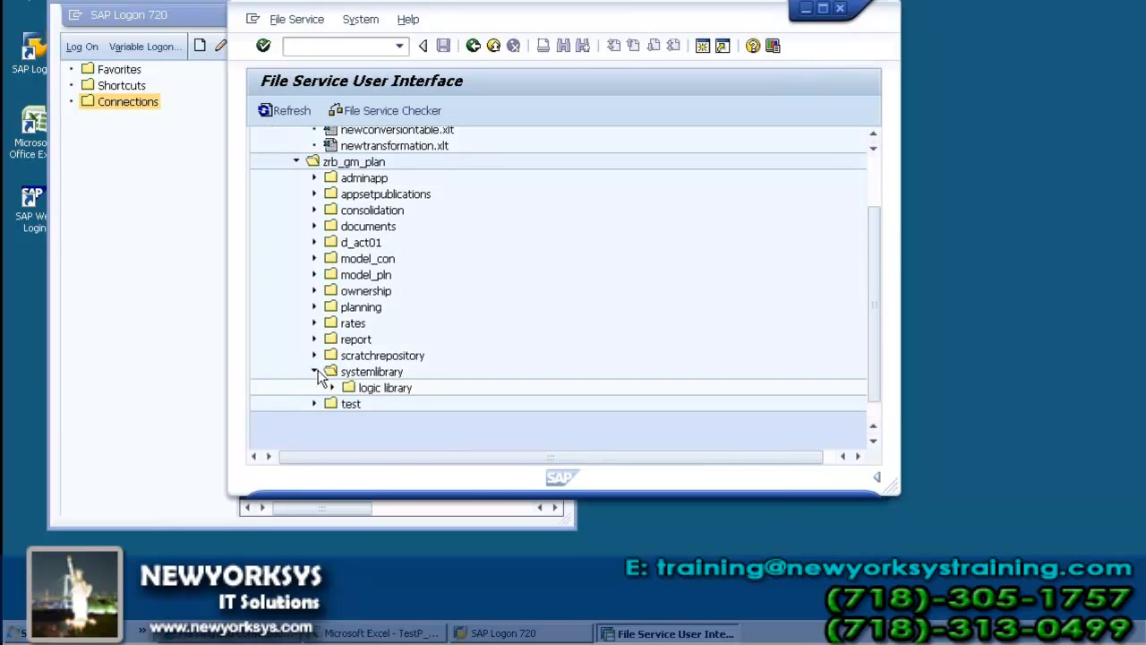
click(332, 388)
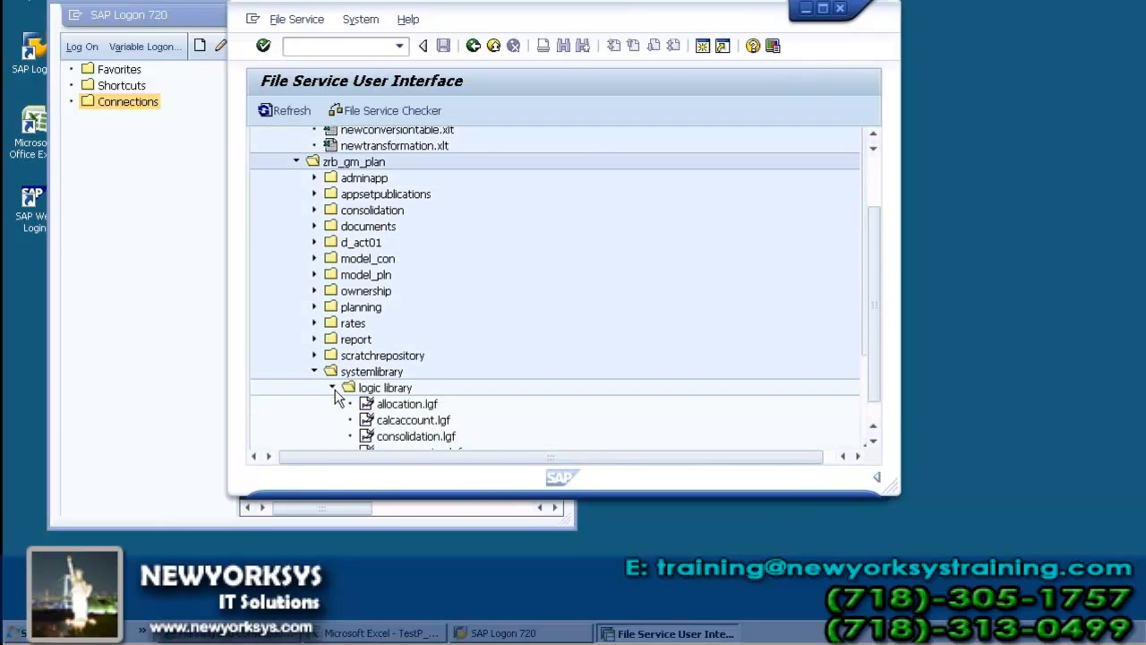
scroll(878, 284, down, 1)
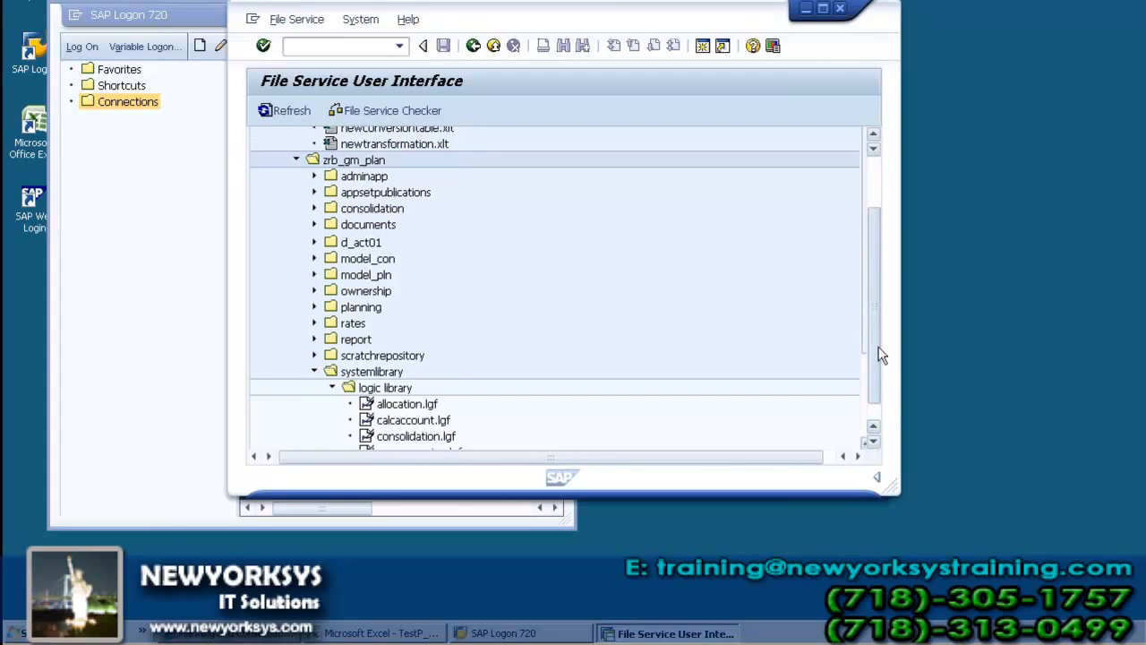
click(875, 427)
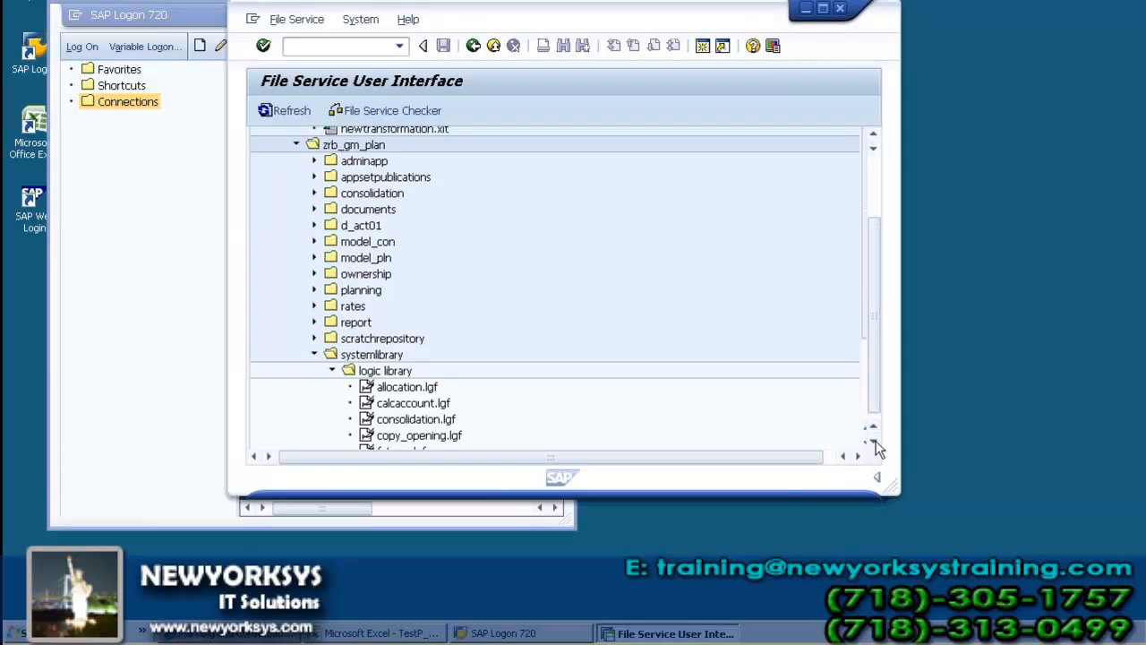
Step: Start downloading consolidation.lgf from the systemlibrary logic library as a ZIP file
click(875, 443)
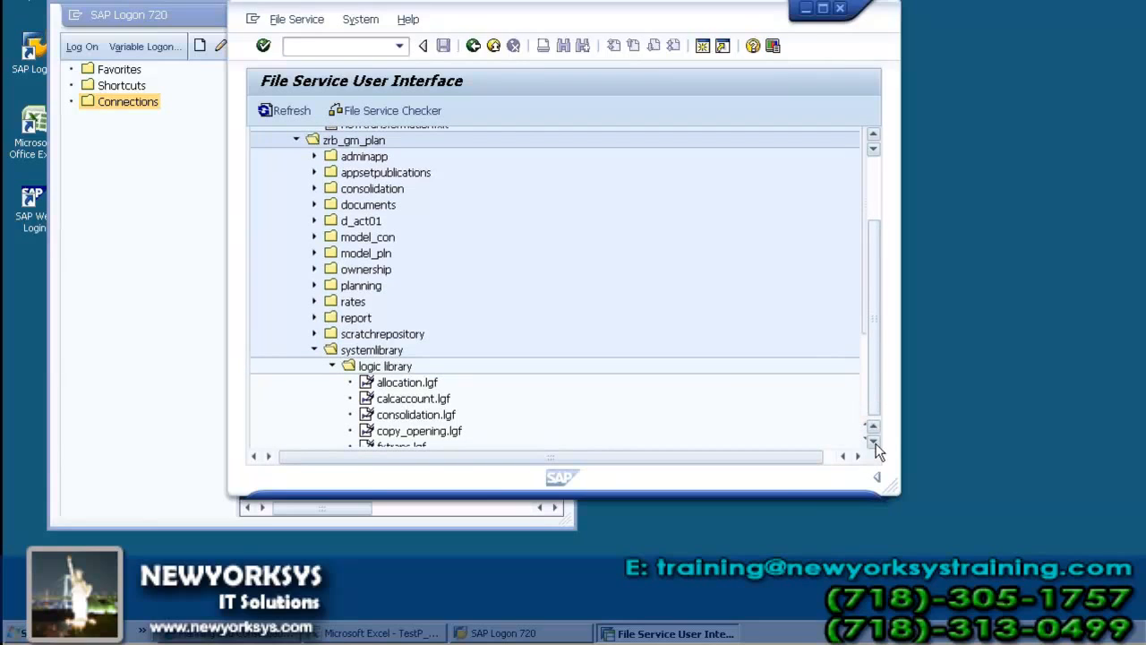
click(402, 417)
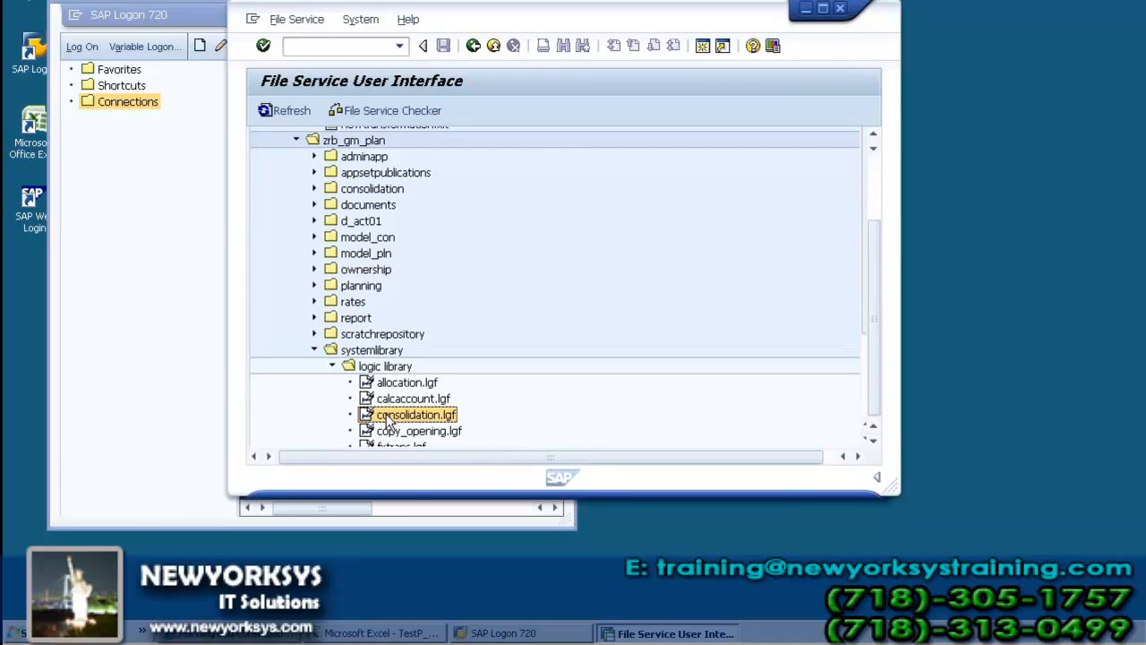
right_click(387, 416)
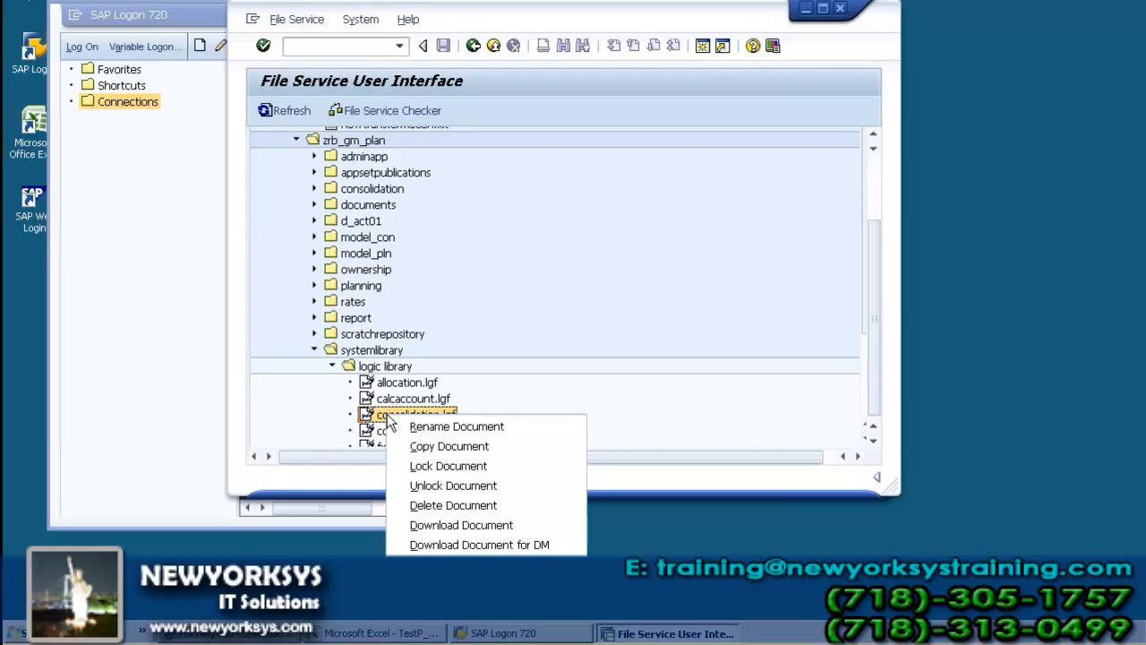
click(461, 505)
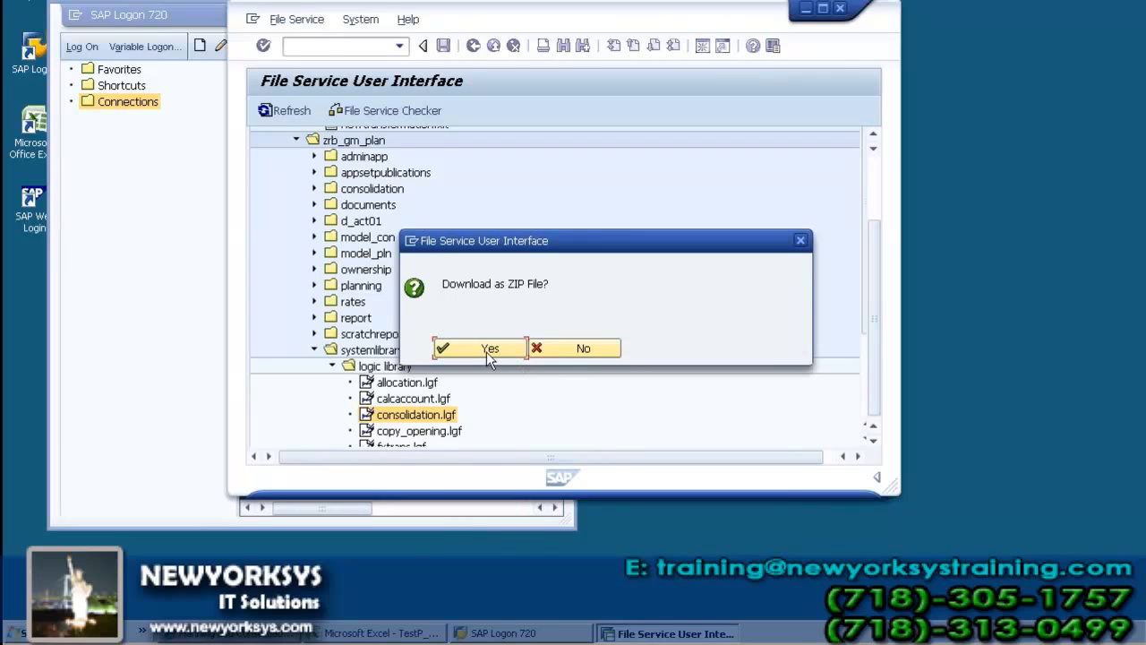
click(489, 351)
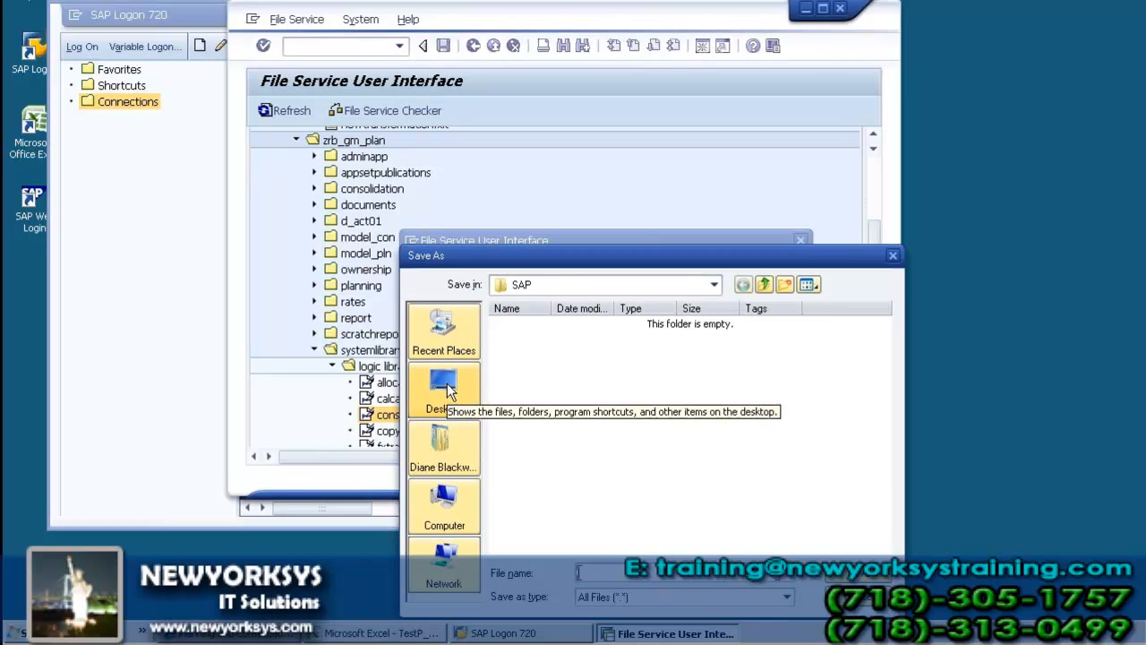
Step: Save the consolidation script download in the Documents folder under the name consol_logic
click(445, 452)
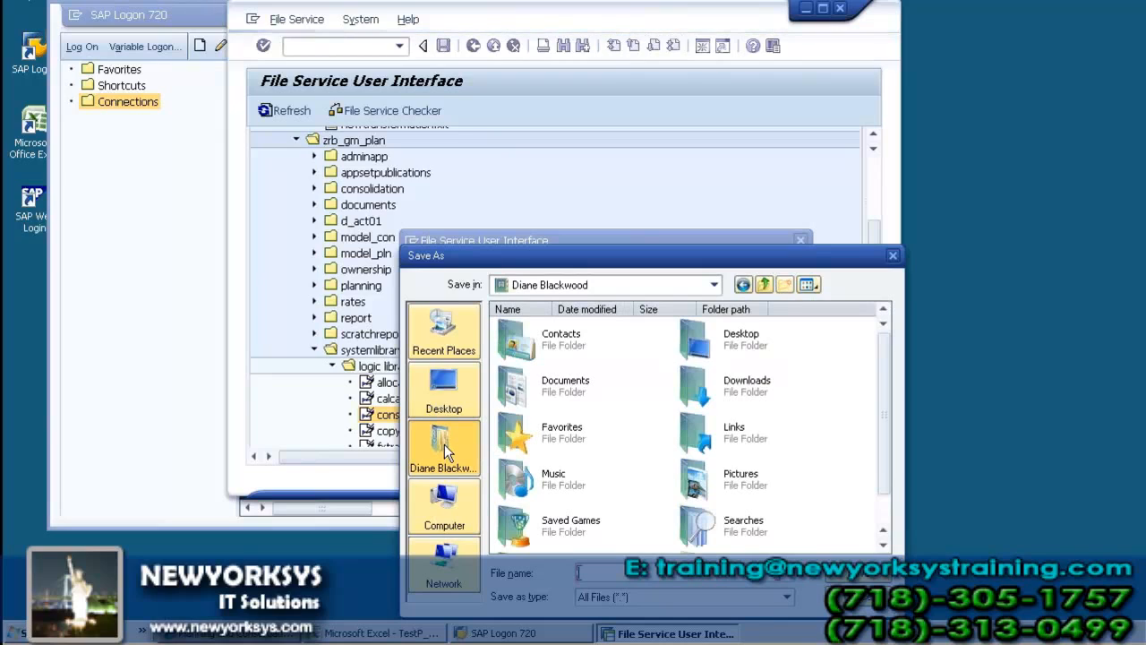
double_click(518, 382)
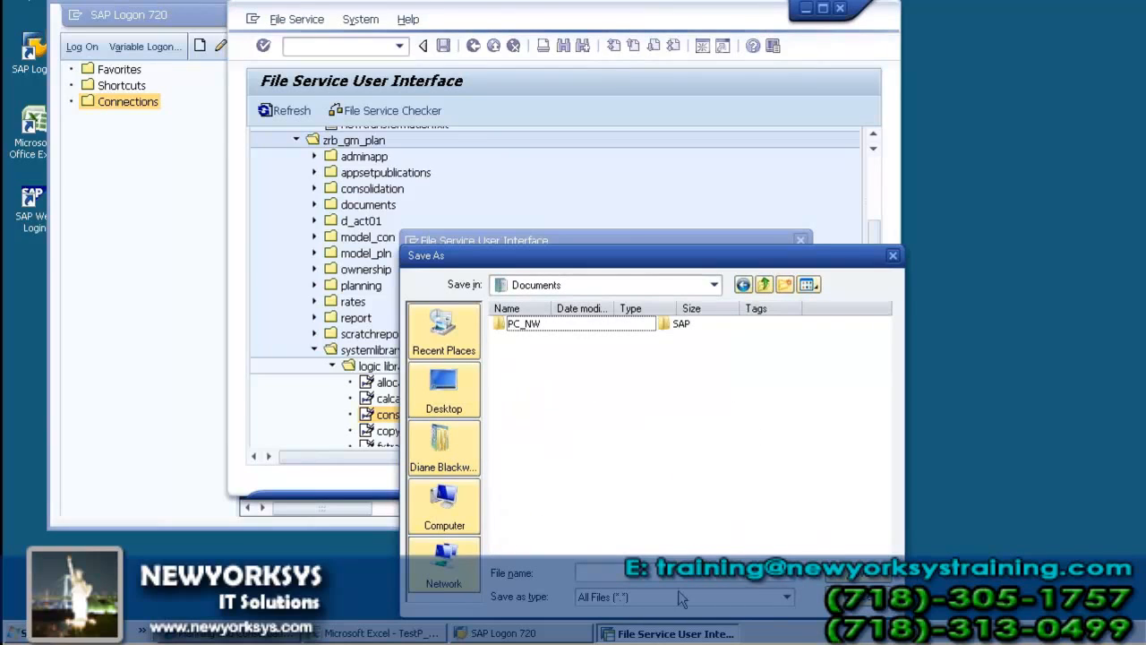
click(589, 571)
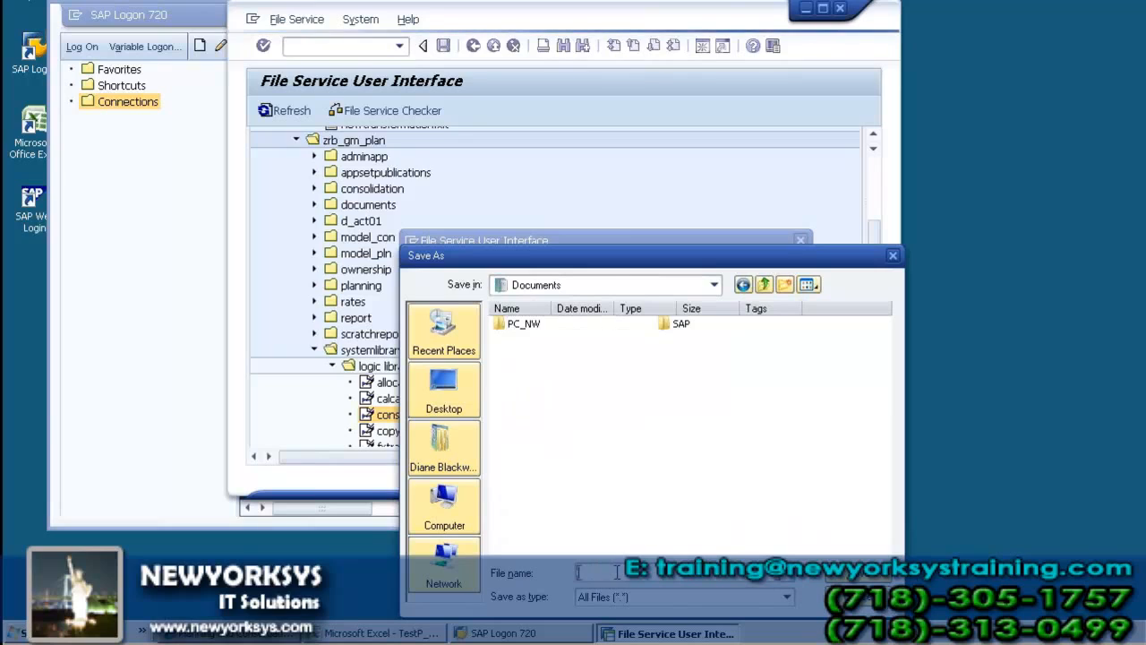
text(con)
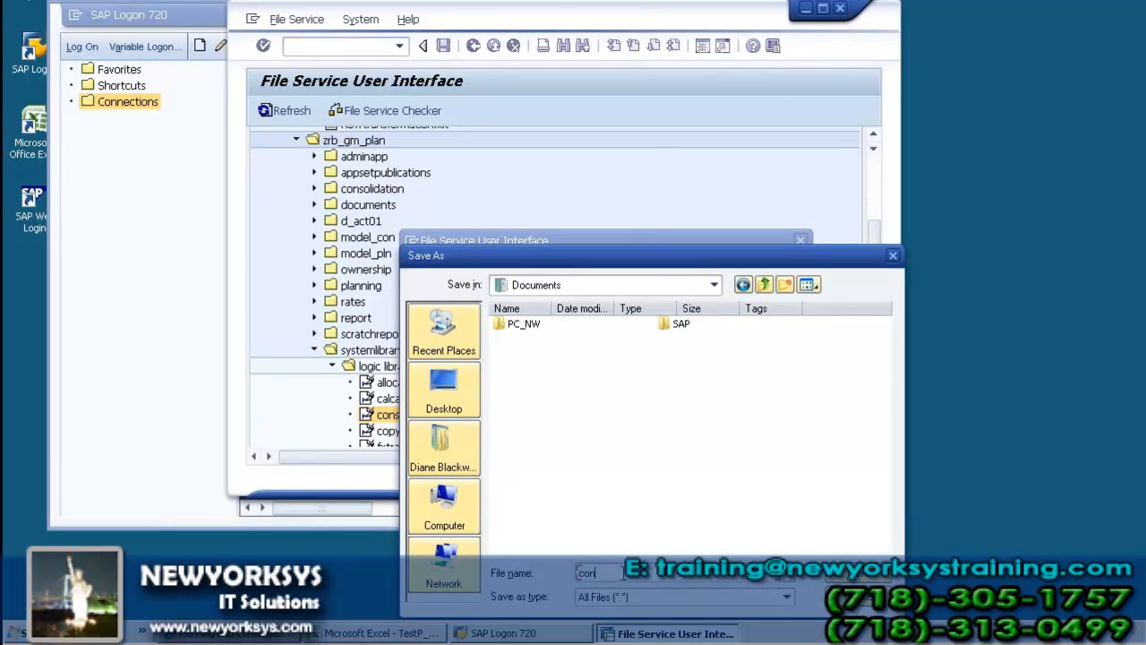
text(sol)
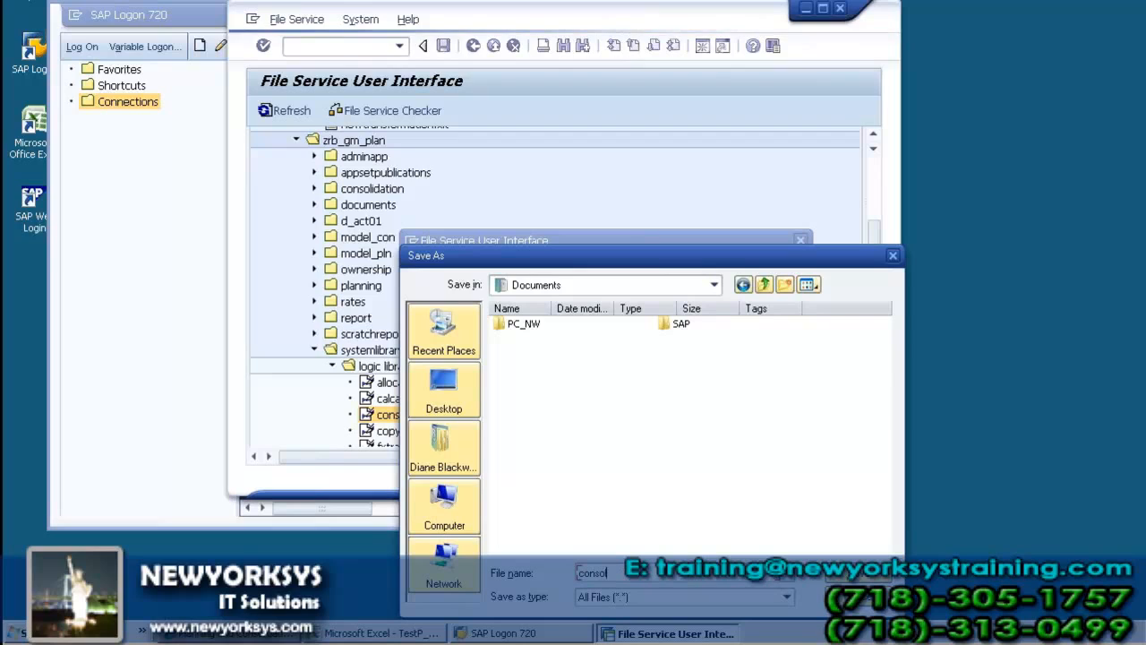
text(_)
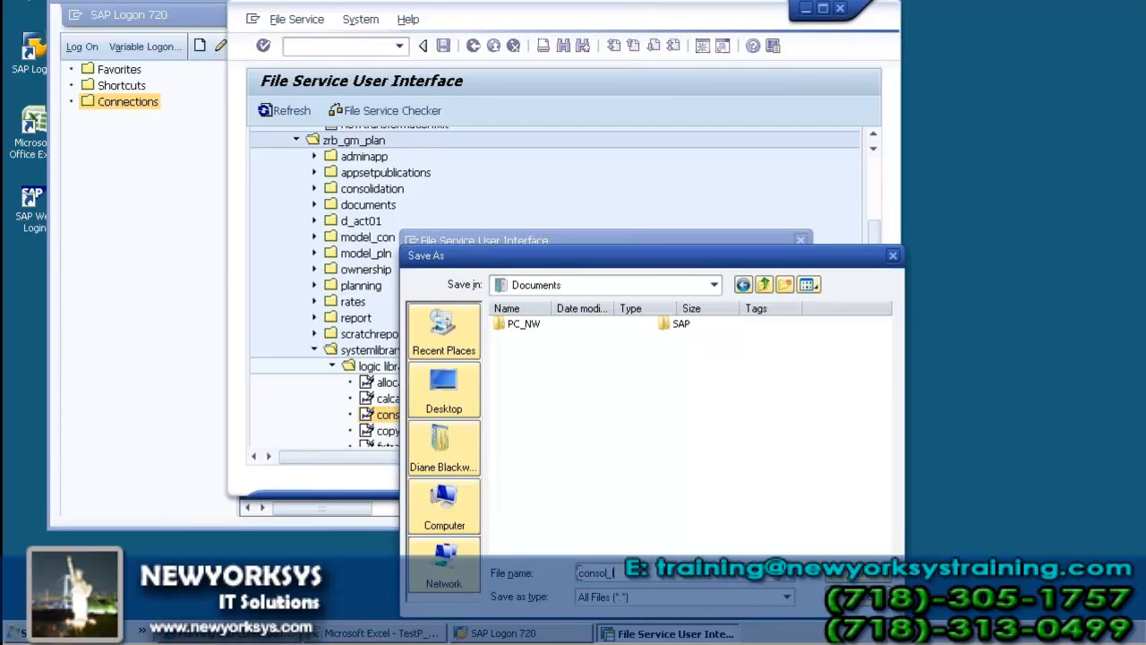
text(log)
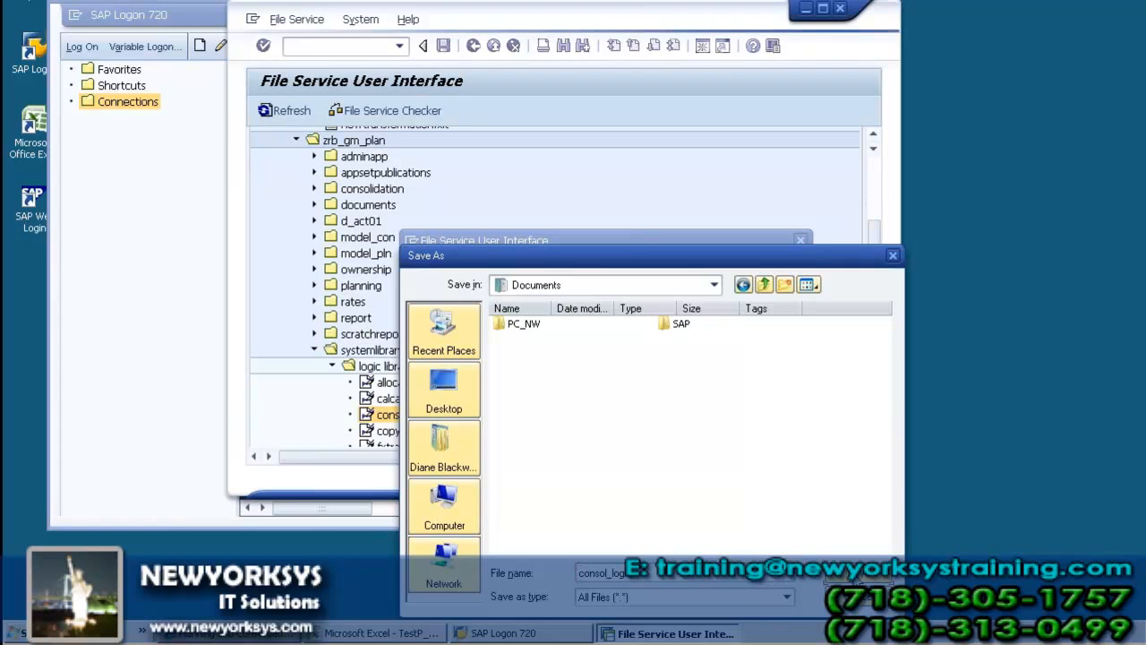
click(858, 578)
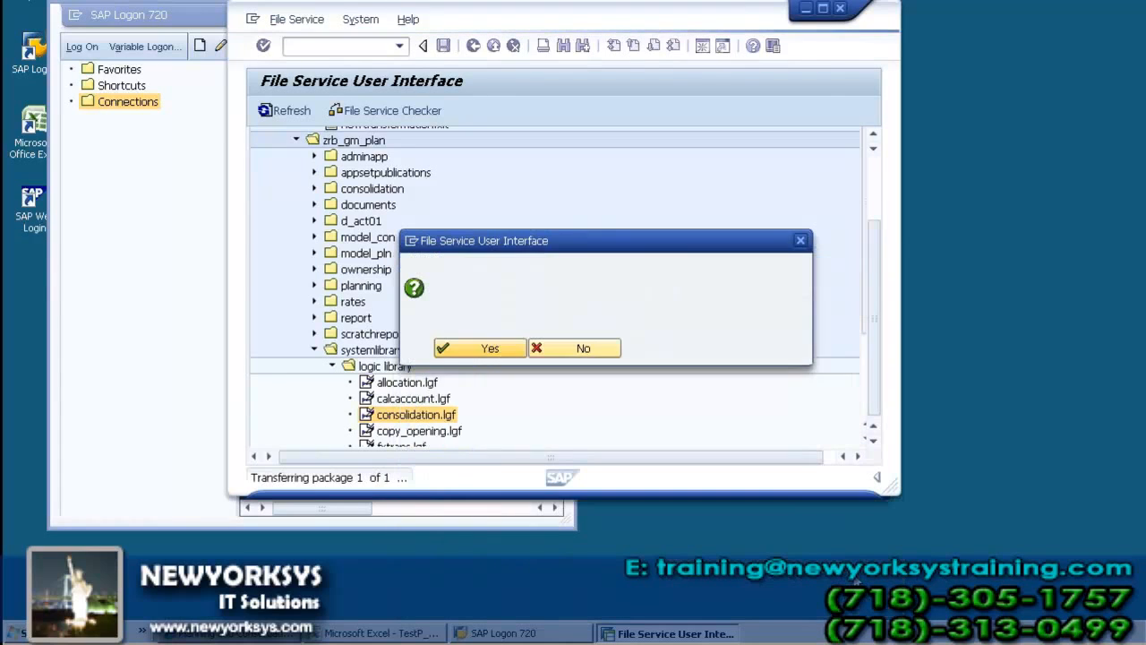
click(482, 348)
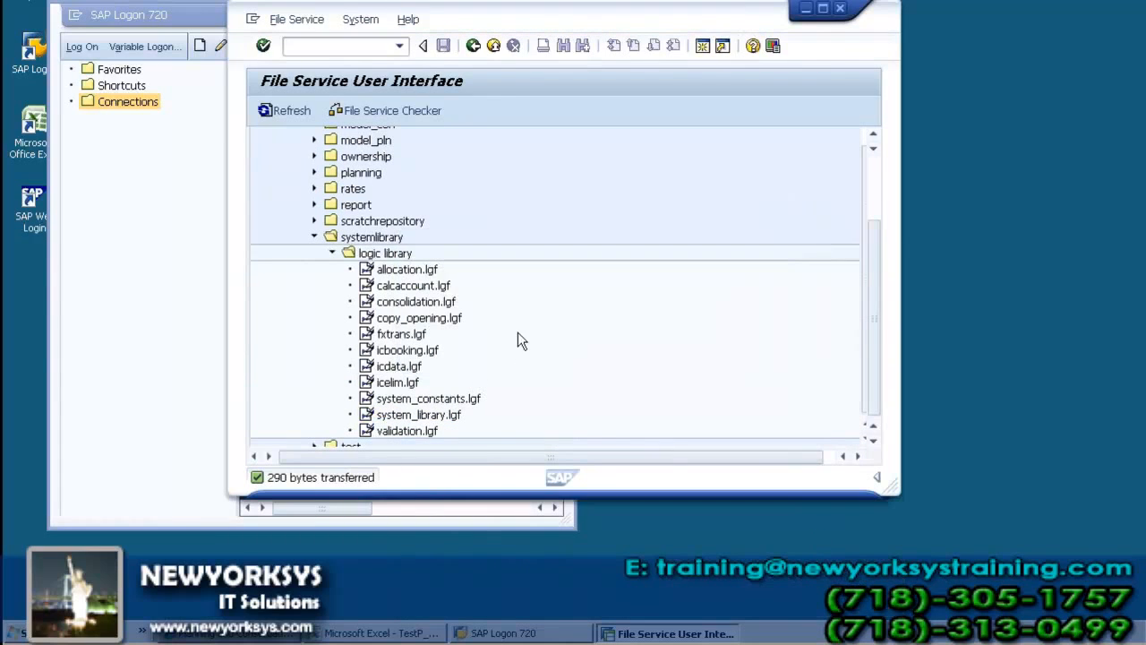
Step: Download calcaccount.lgf as a ZIP file and save it in the Documents folder as calc_acct_logic
click(393, 287)
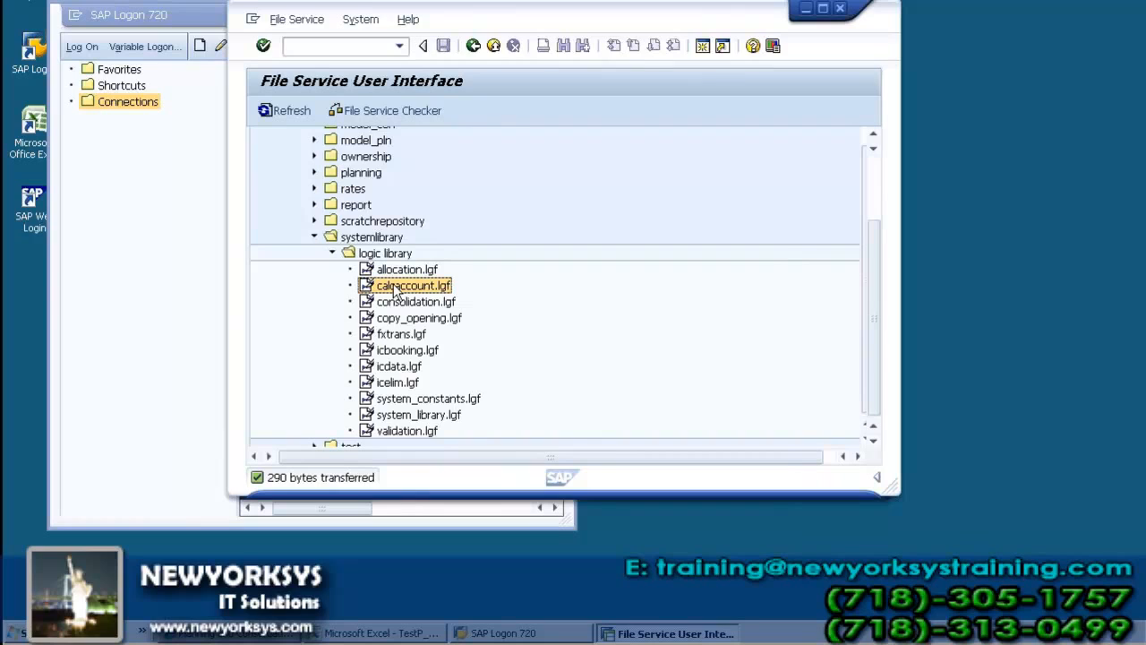
right_click(394, 287)
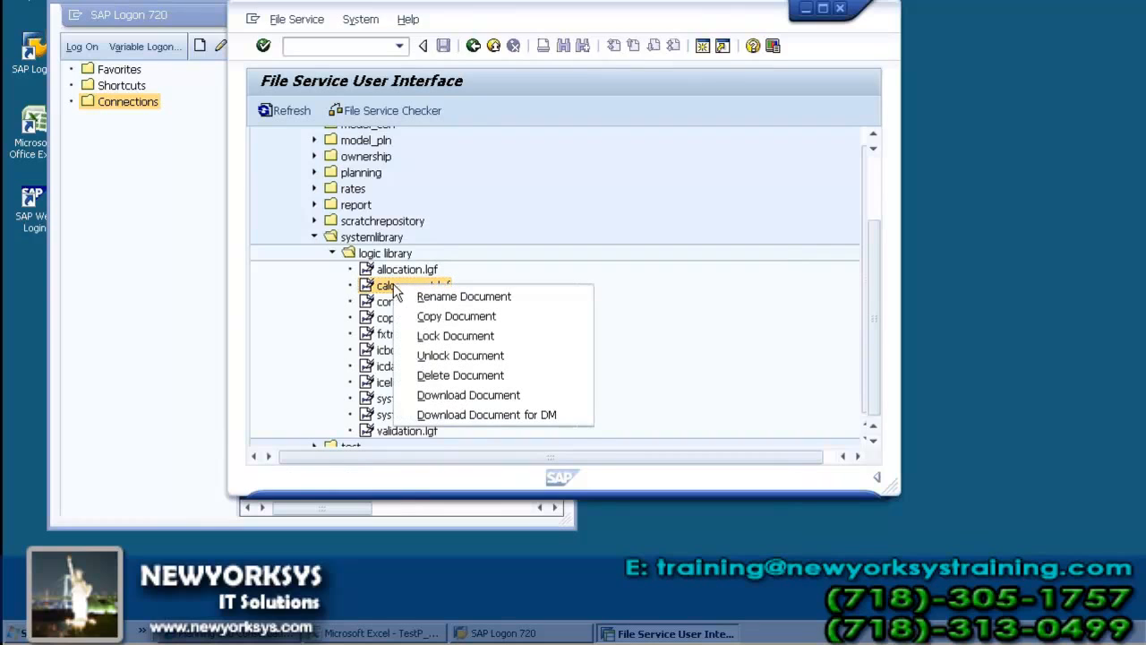
click(470, 399)
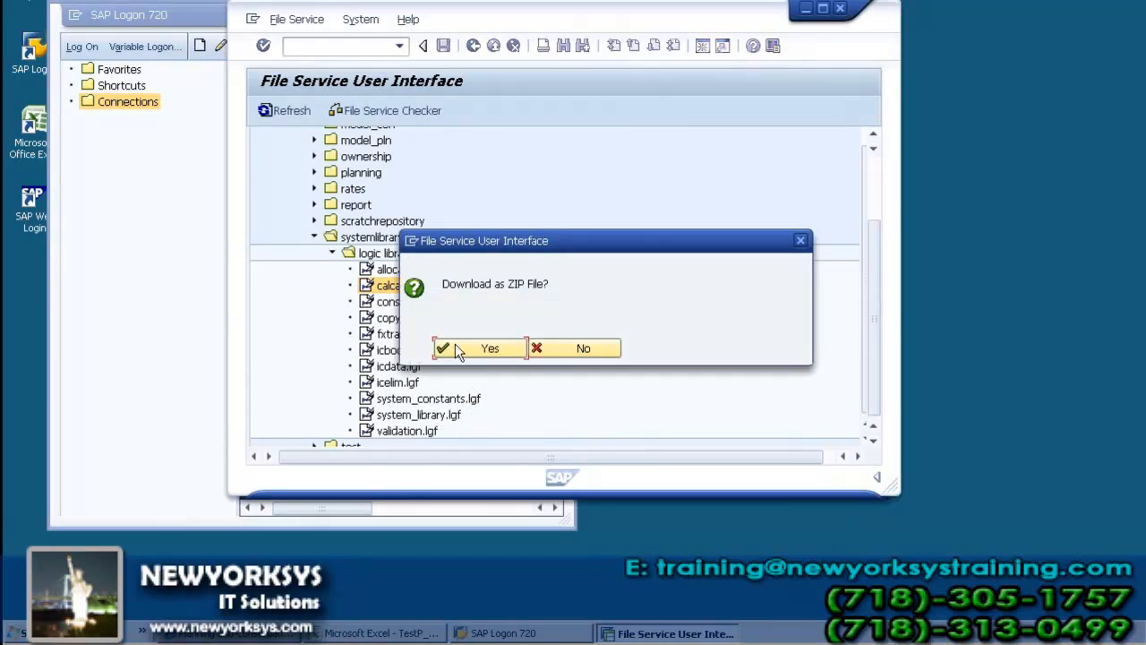
click(482, 350)
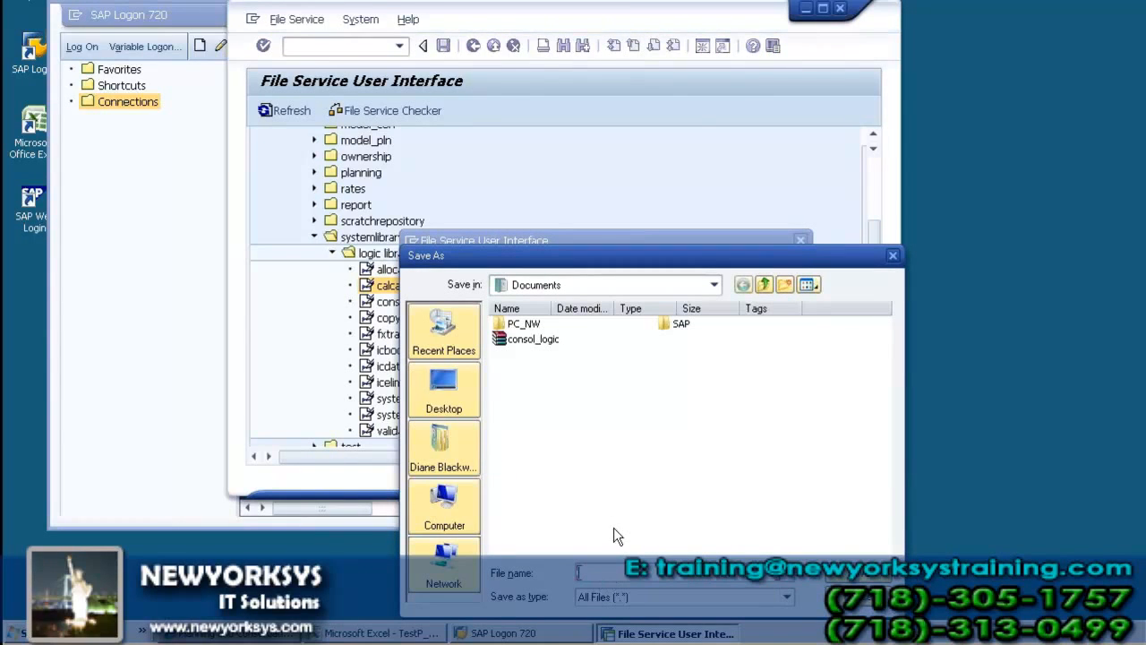
text(calc_acct_)
key(Return)
key(Return)
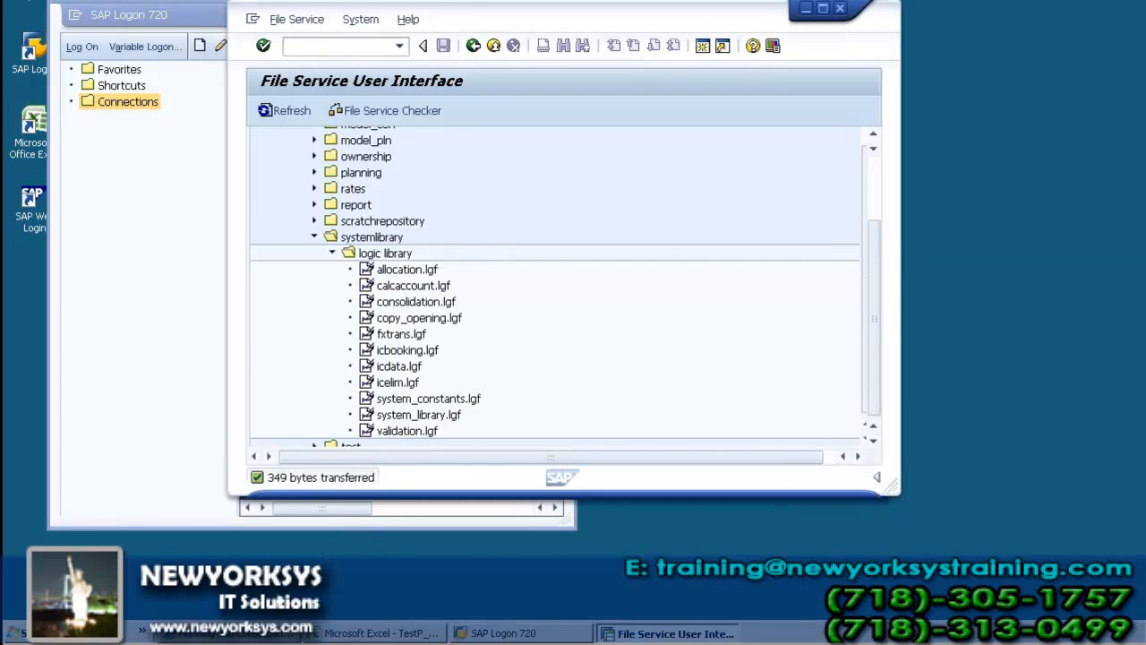
Step: Switch to the Windows Documents folder and open the calc_acct_logic archive in WinRAR
click(28, 641)
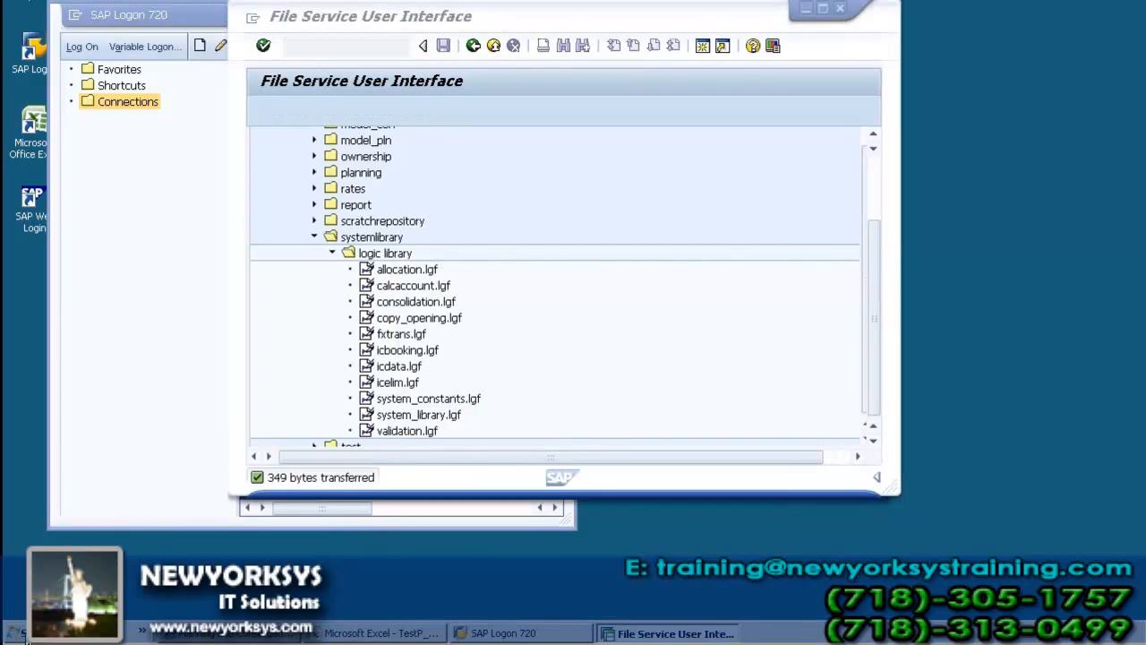
click(28, 642)
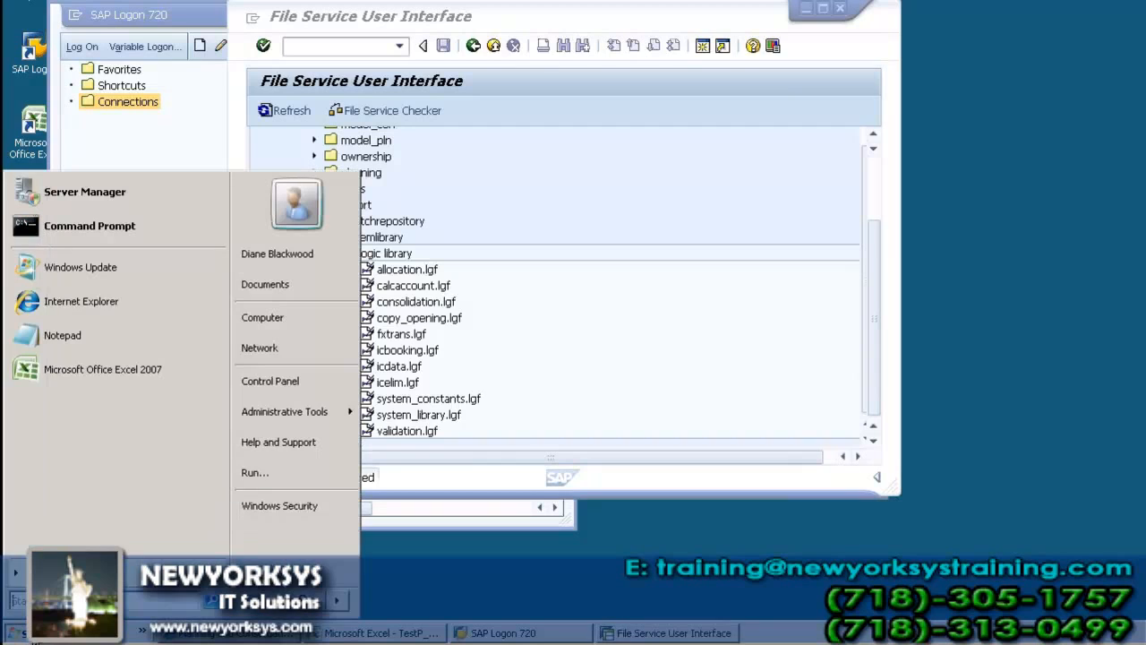
click(265, 285)
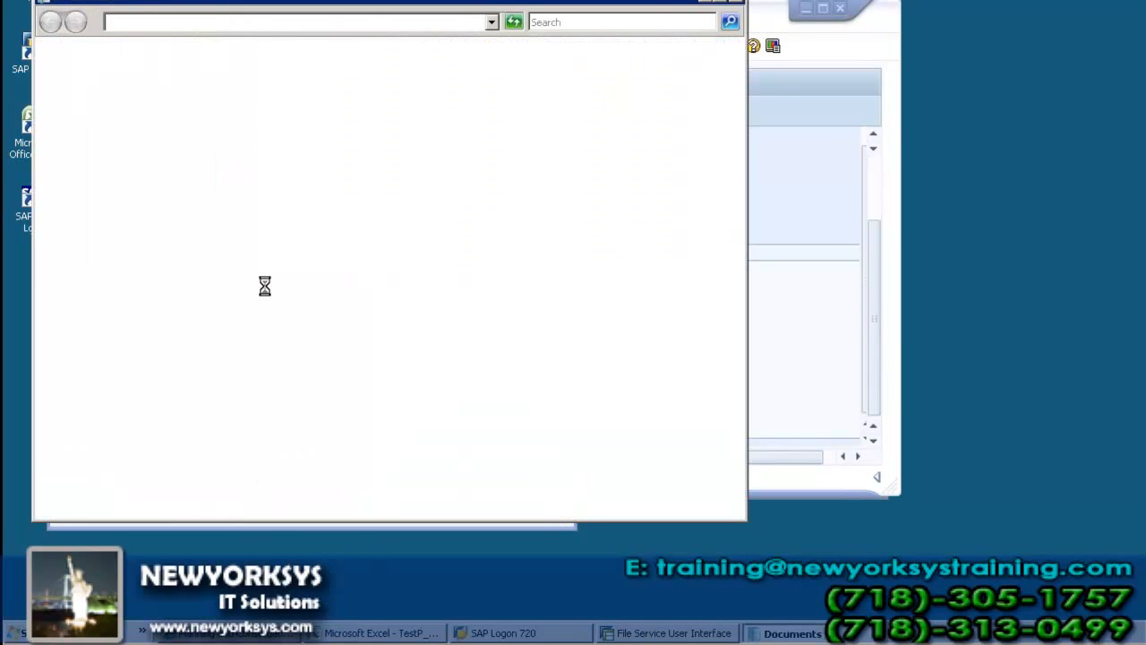
click(233, 124)
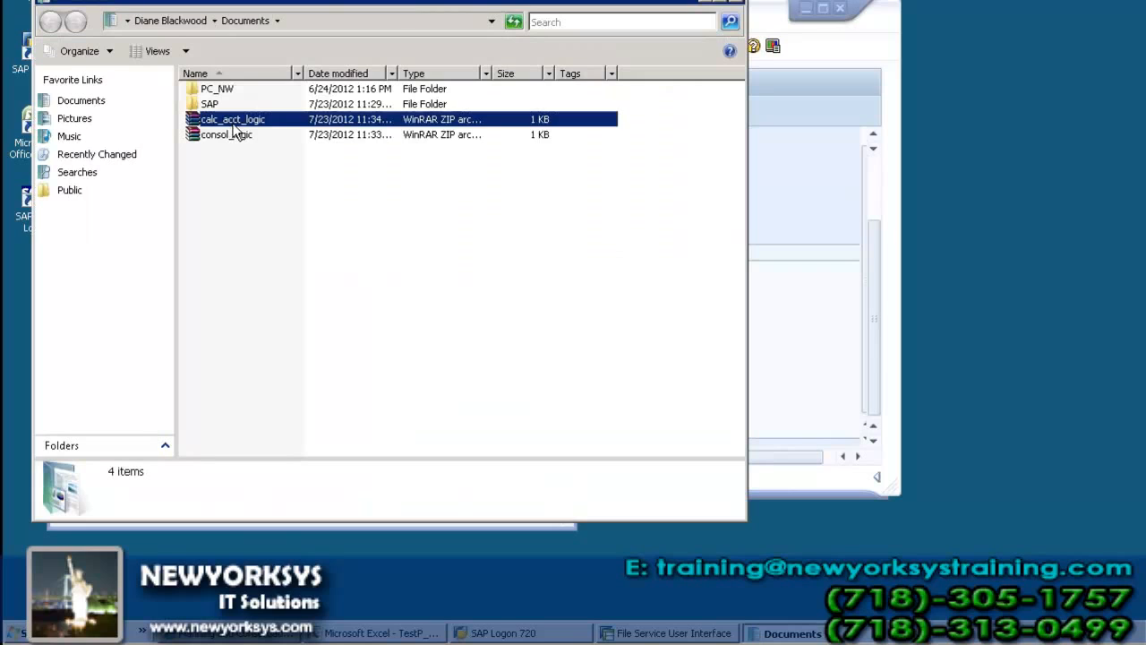
double_click(234, 126)
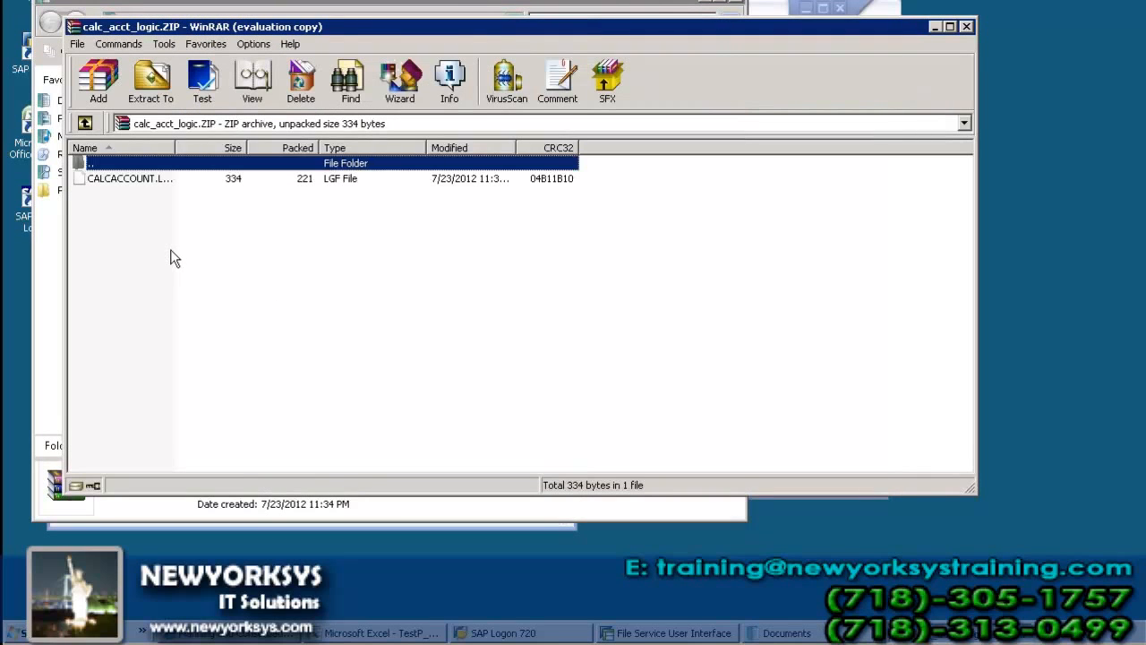
Step: Open CALCACCOUNT.LGF with Notepad as the program for this file type, read the script, and close it with its archive
click(134, 177)
double_click(135, 177)
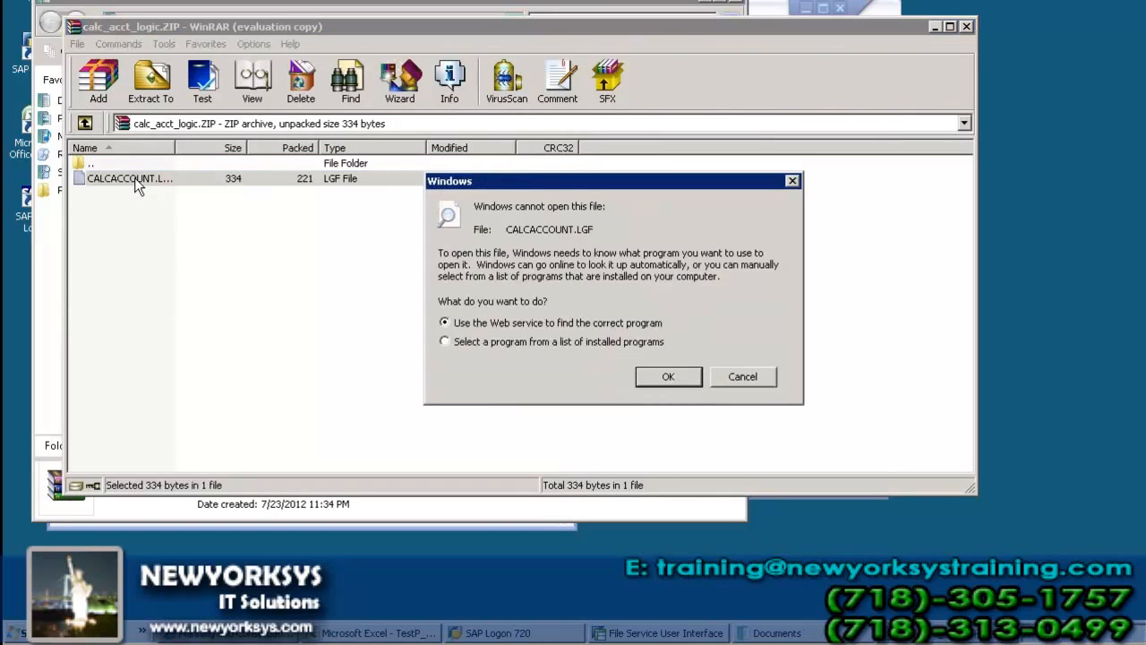
click(448, 345)
click(674, 374)
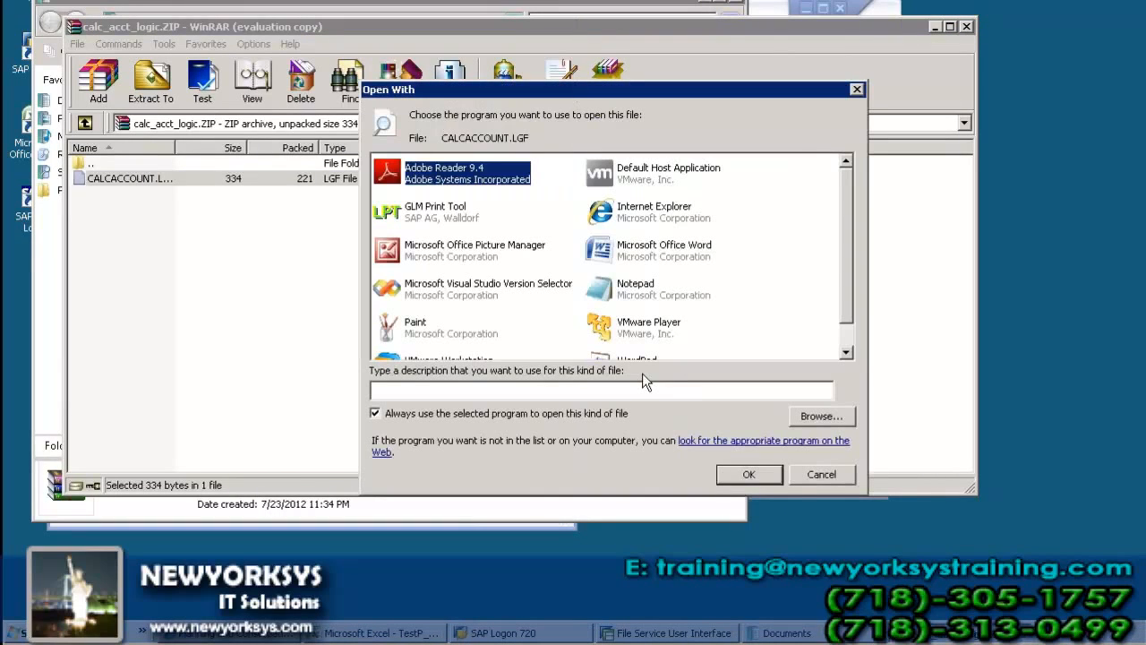
click(616, 296)
click(734, 479)
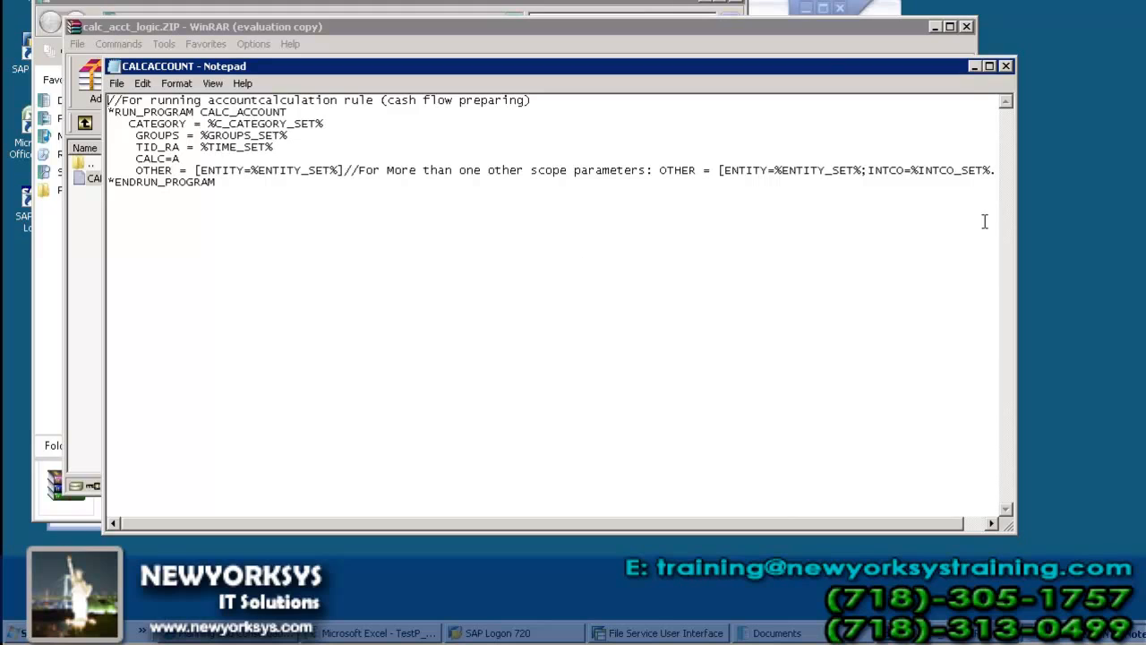
click(1006, 65)
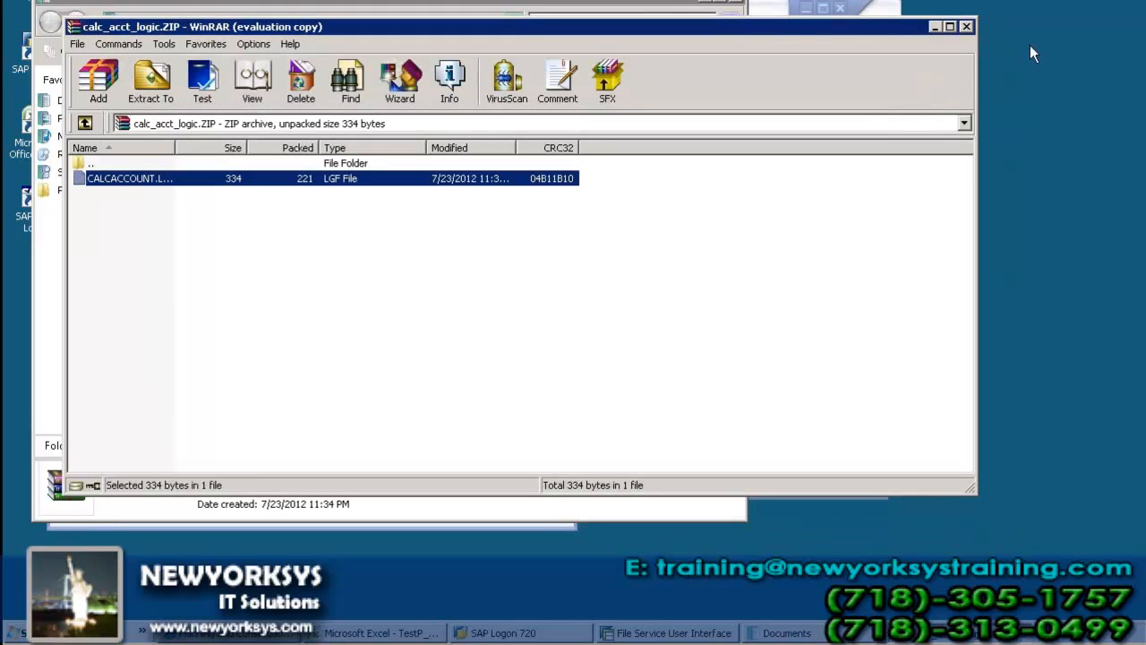
click(968, 27)
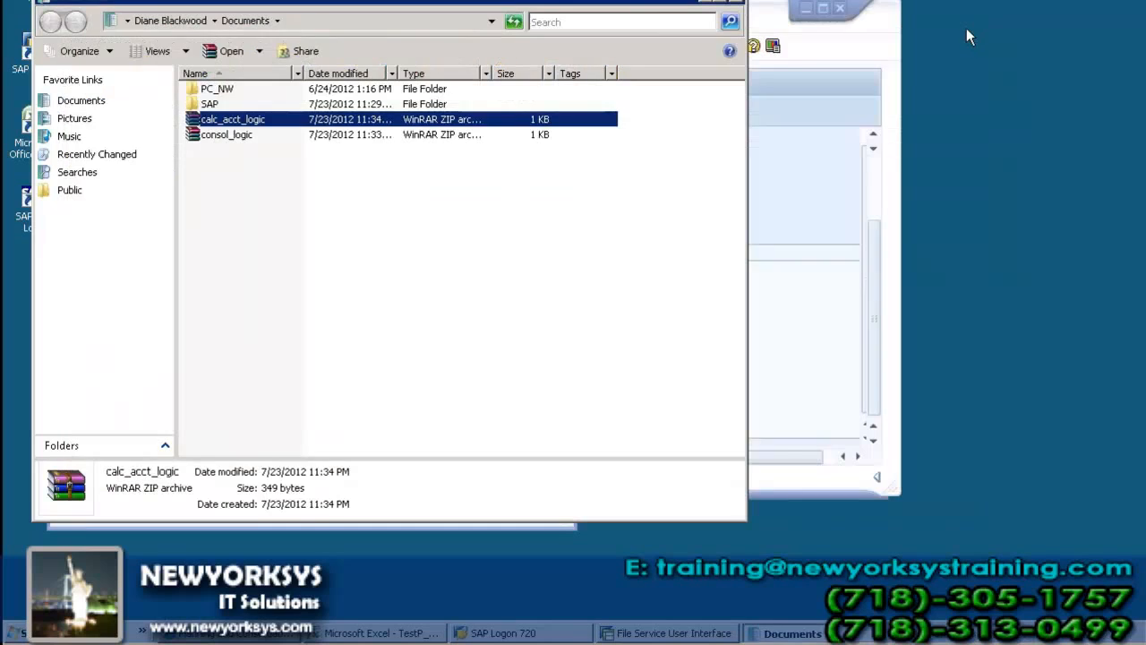
Step: Open the consol_logic archive and the CONSOLIDATION script inside it
double_click(224, 139)
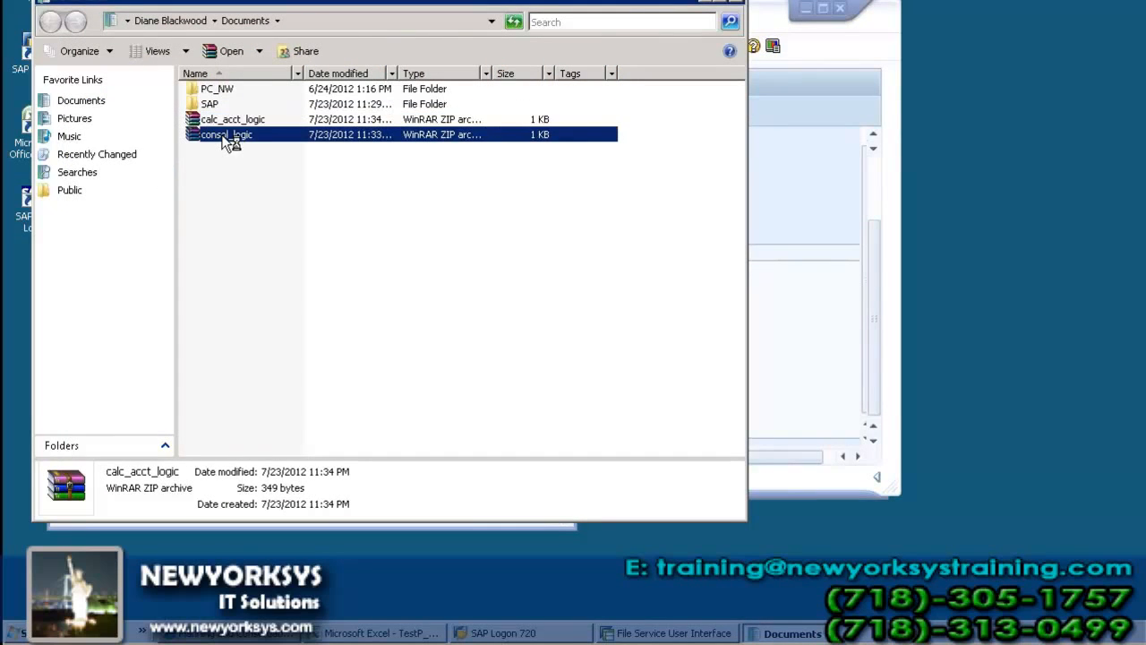
double_click(133, 178)
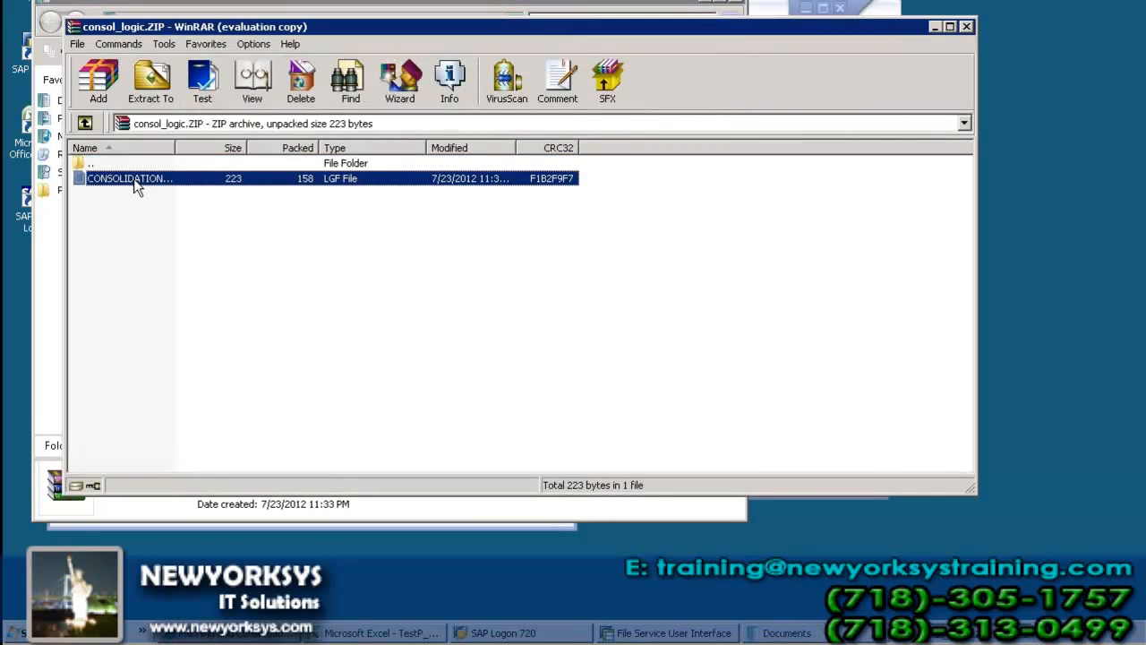